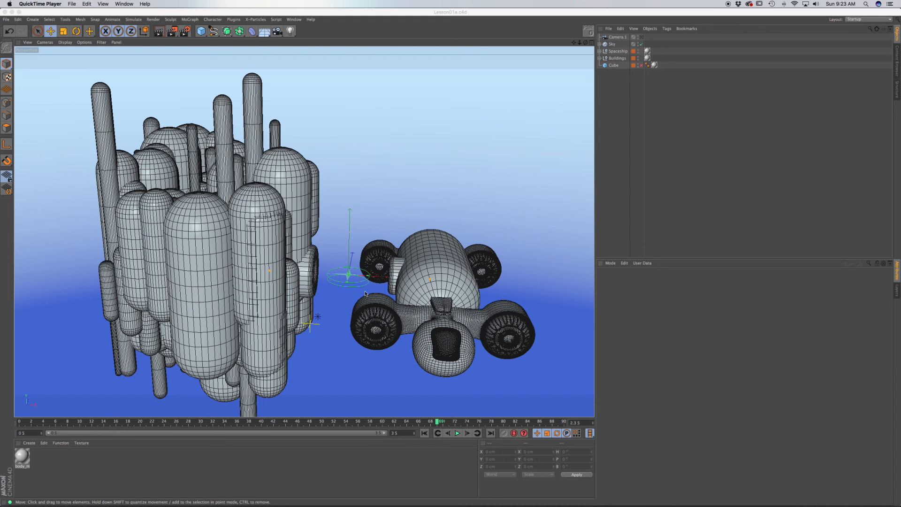
# - Add a cube primitive in the gap between the buildings' ring-shaped port and the spaceship
pyautogui.scroll(3, 380, 292)
pyautogui.scroll(4, 382, 293)
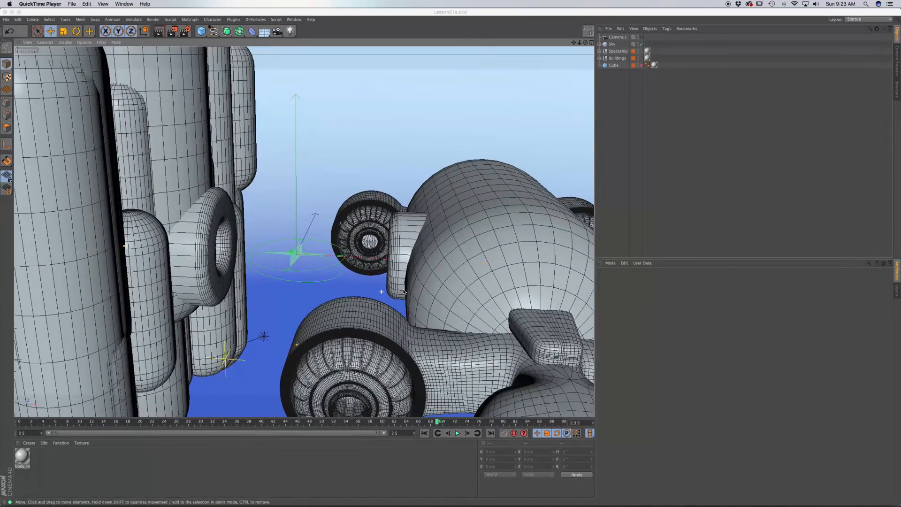
pyautogui.scroll(3, 403, 291)
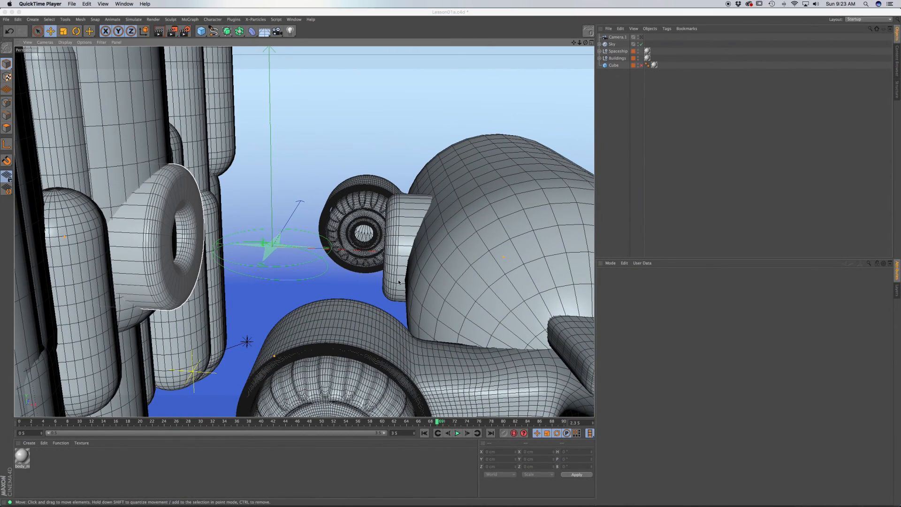
pyautogui.keyDown('alt'); pyautogui.moveTo(398, 278); pyautogui.dragTo(400, 269); pyautogui.keyUp('alt')
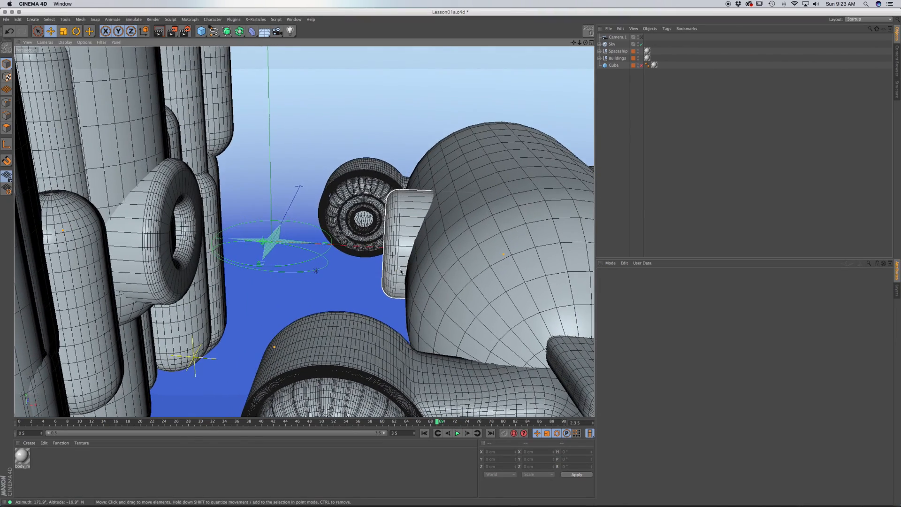
pyautogui.click(203, 33)
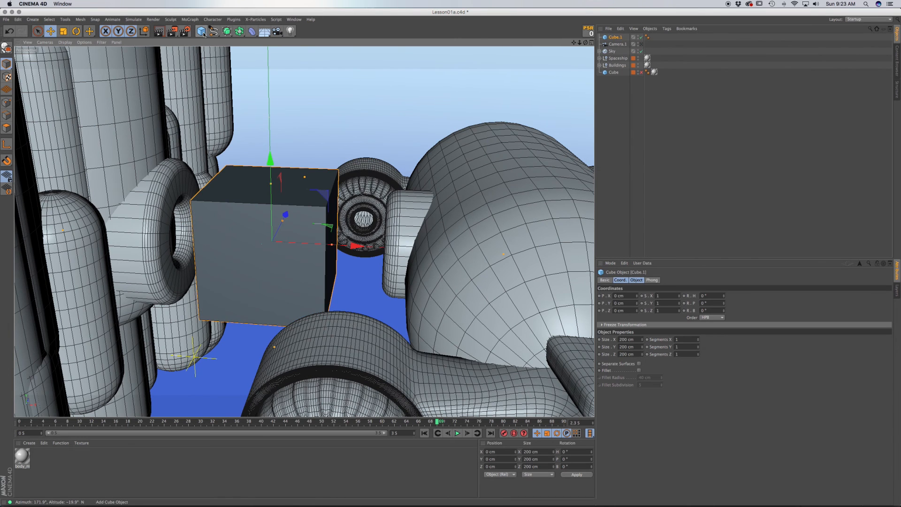
# - Set the new cube's size to 10 cm in X, Y and Z
pyautogui.click(618, 296)
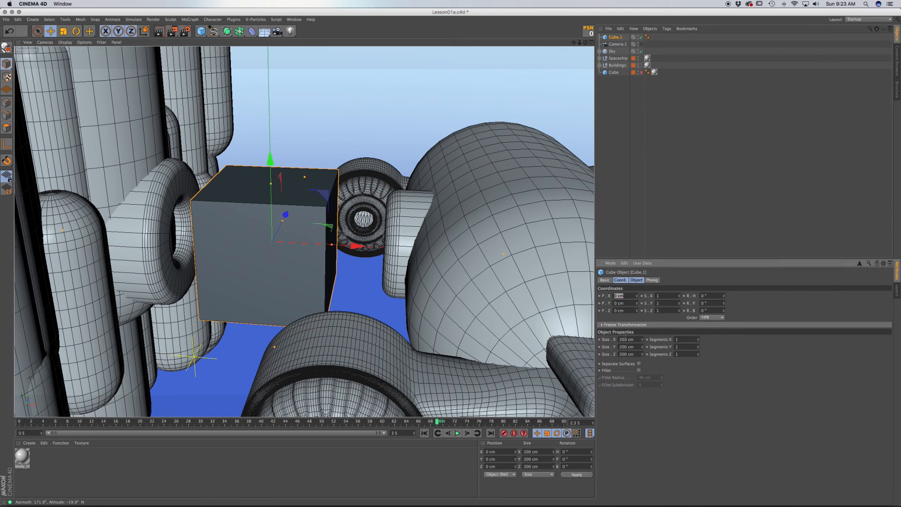
pyautogui.click(625, 339)
pyautogui.write('10')
pyautogui.press('Tab')
pyautogui.write('10')
pyautogui.press('Tab')
pyautogui.write('10')
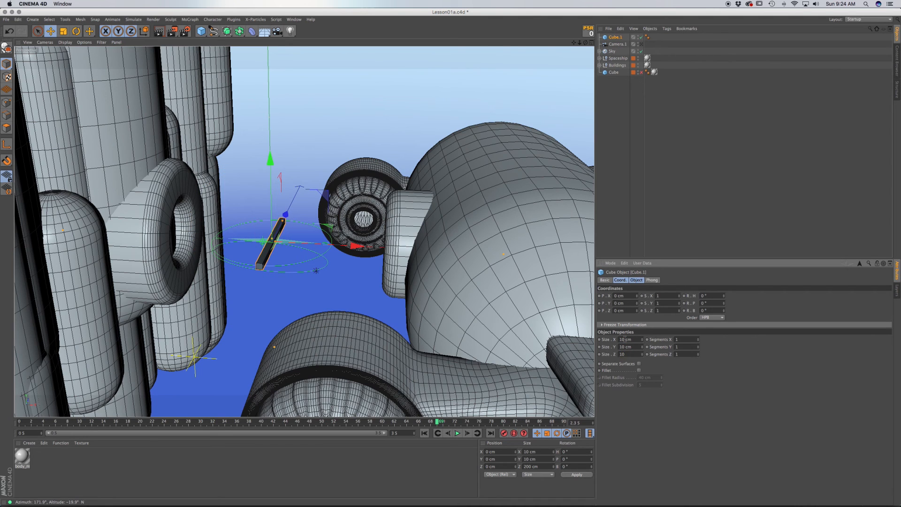
pyautogui.press('Return')
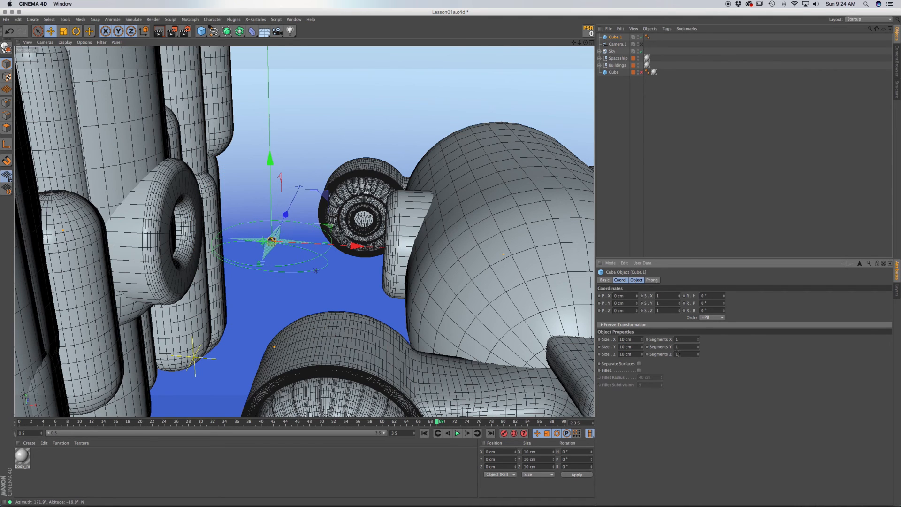
# - Add a MoGraph Cloner with the small cube as its child and set its mode to Grid Array
pyautogui.click(193, 19)
pyautogui.click(196, 74)
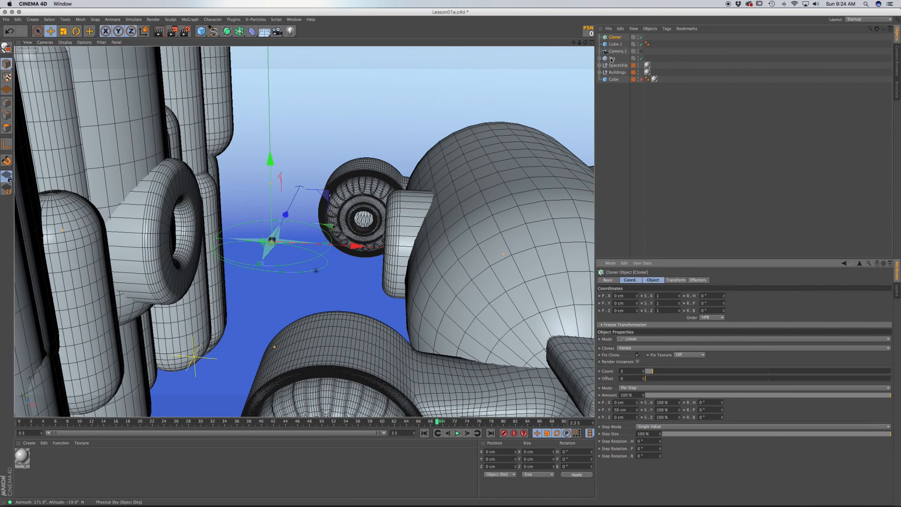
pyautogui.moveTo(613, 45); pyautogui.dragTo(613, 38)
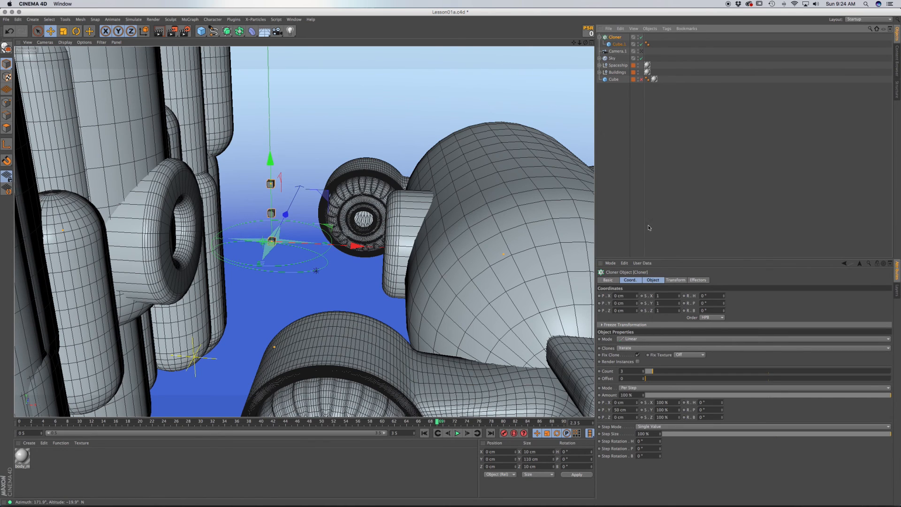
pyautogui.click(652, 280)
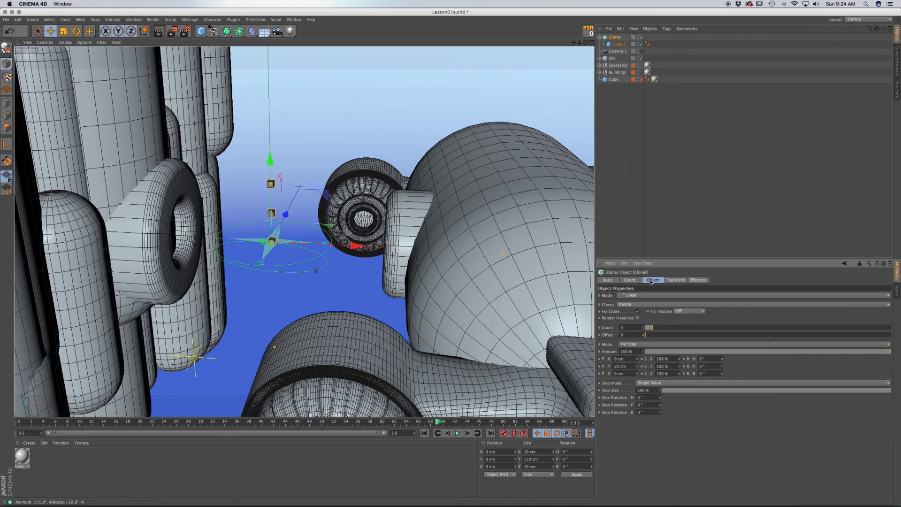
pyautogui.click(639, 295)
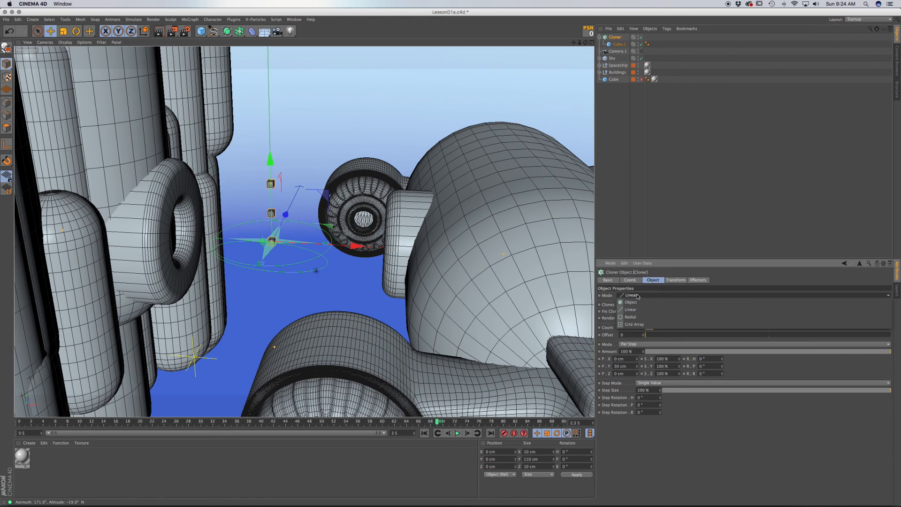
pyautogui.click(643, 320)
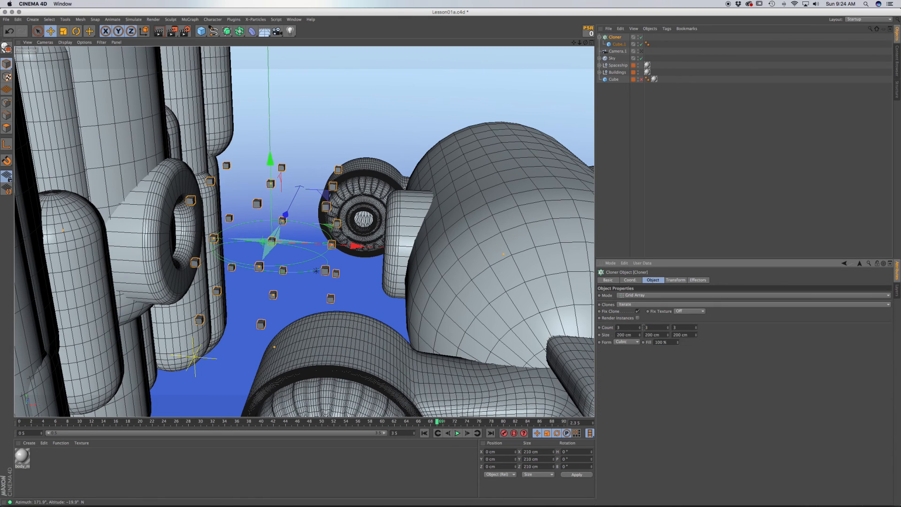
# - Enable render instances on the Cloner and reduce its Y count to 1
pyautogui.click(639, 318)
pyautogui.click(667, 329)
pyautogui.click(668, 329)
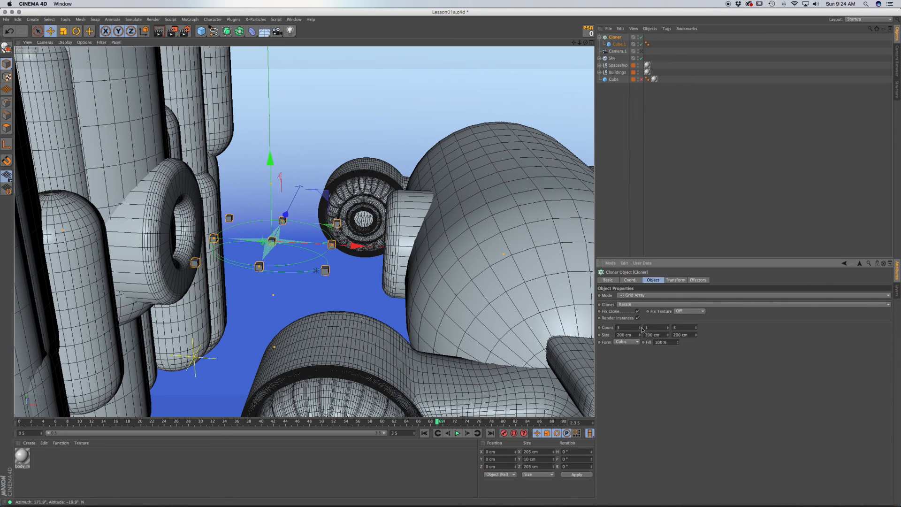
# - Form a bridge from the clones with X count 40 and size 385 cm, and Z count 12 and size 137 cm
pyautogui.moveTo(640, 328); pyautogui.dragTo(640, 335)
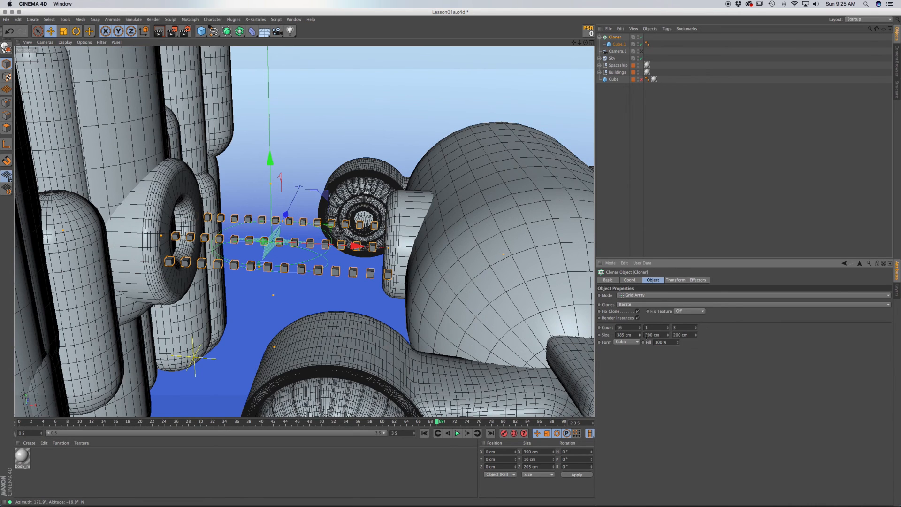
pyautogui.moveTo(695, 335)
pyautogui.mouseDown()
pyautogui.moveTo(695, 352)
pyautogui.moveTo(695, 324)
pyautogui.mouseUp()
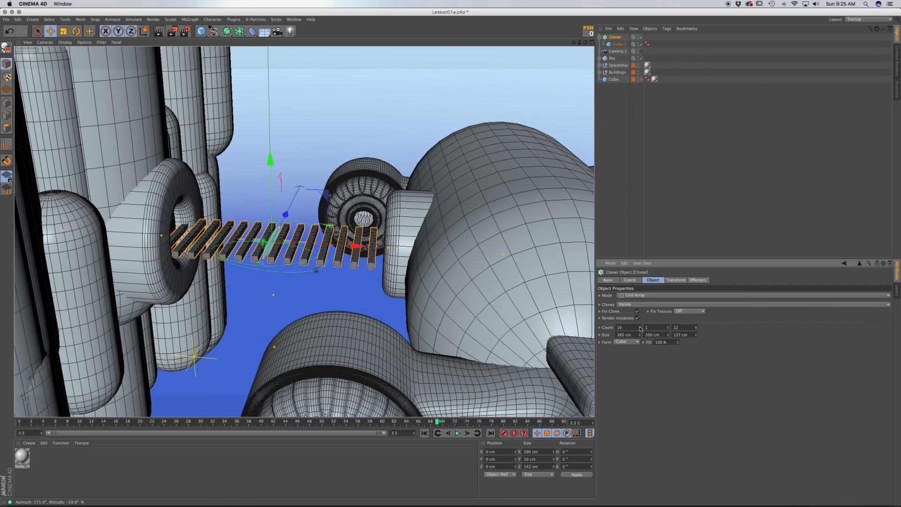
pyautogui.moveTo(640, 327); pyautogui.dragTo(639, 321)
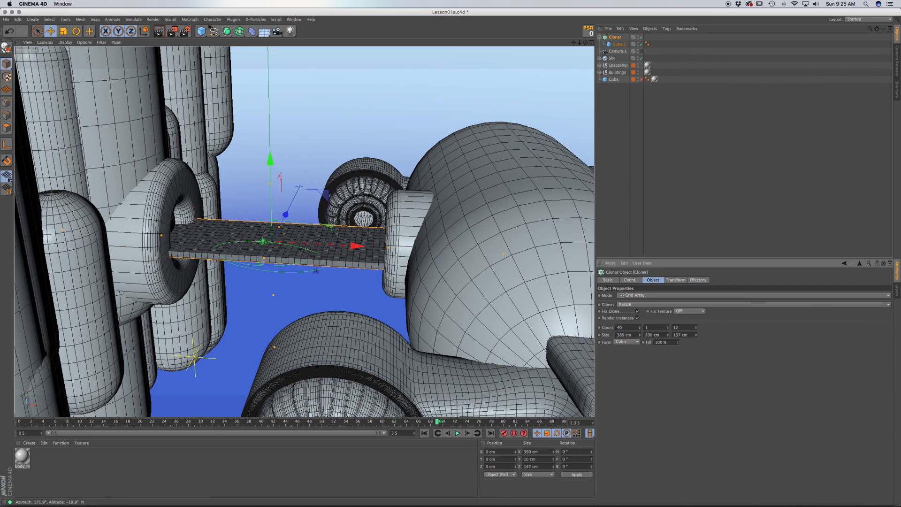
# - Set the Cloner's Z count to 15 to close the gaps between the rows of cubes
pyautogui.scroll(10, 372, 260)
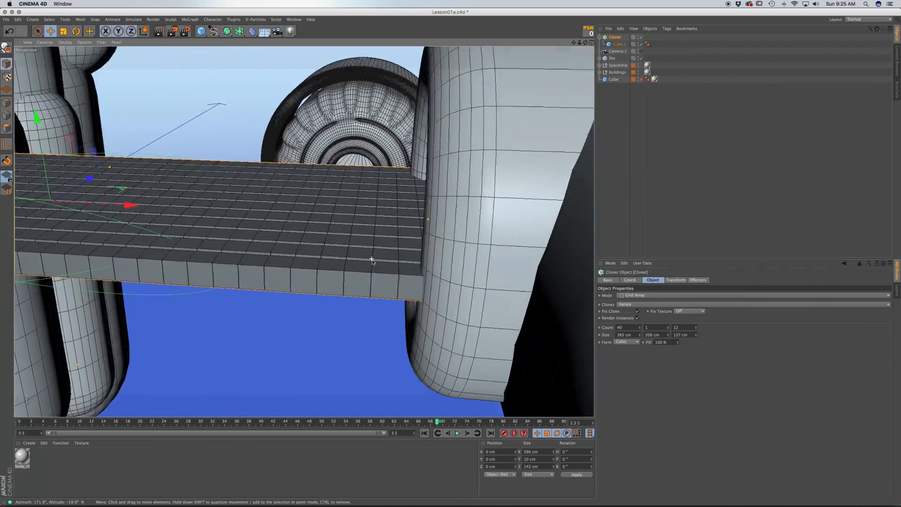
pyautogui.scroll(1, 372, 260)
pyautogui.keyDown('alt'); pyautogui.moveTo(363, 258); pyautogui.dragTo(354, 284); pyautogui.keyUp('alt')
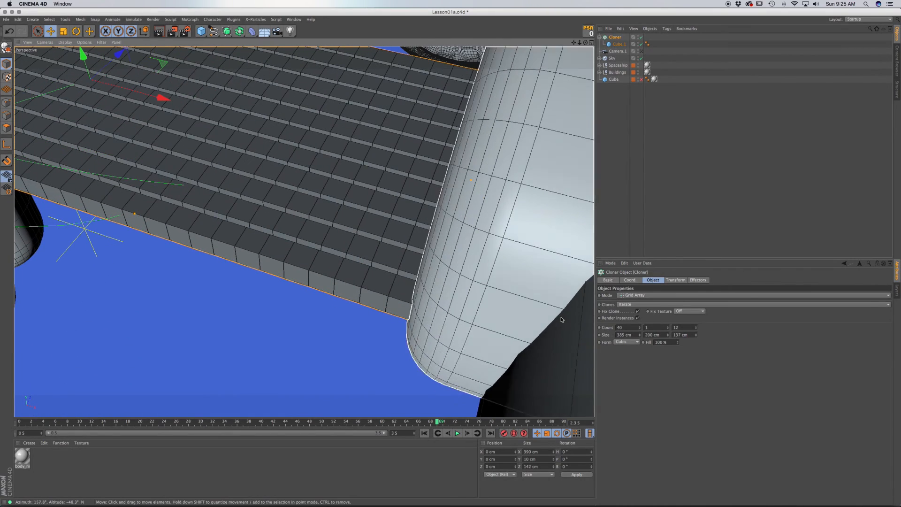
pyautogui.click(696, 327)
pyautogui.click(696, 326)
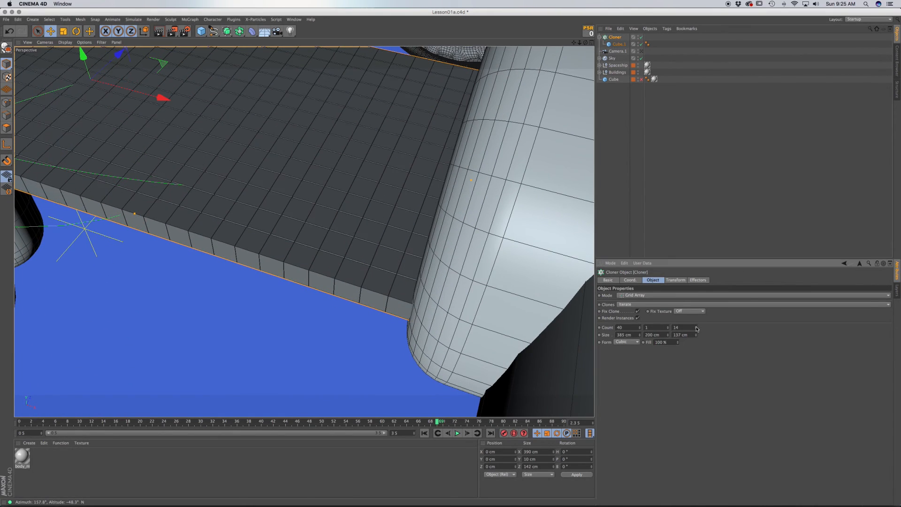
pyautogui.click(696, 326)
pyautogui.scroll(5, 378, 298)
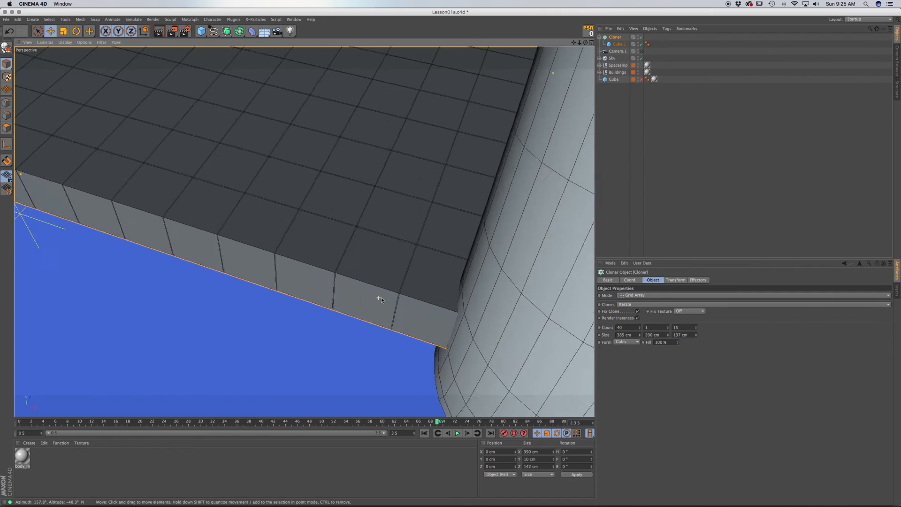
pyautogui.click(696, 329)
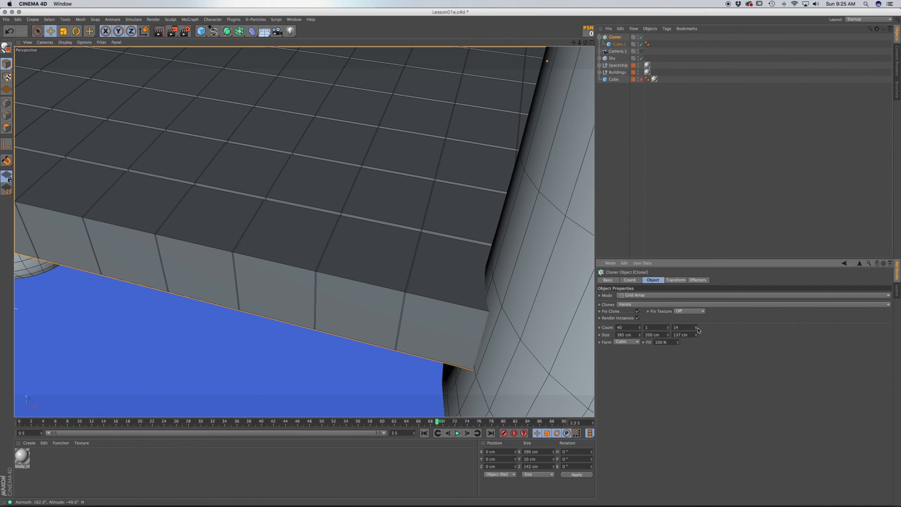
pyautogui.click(696, 327)
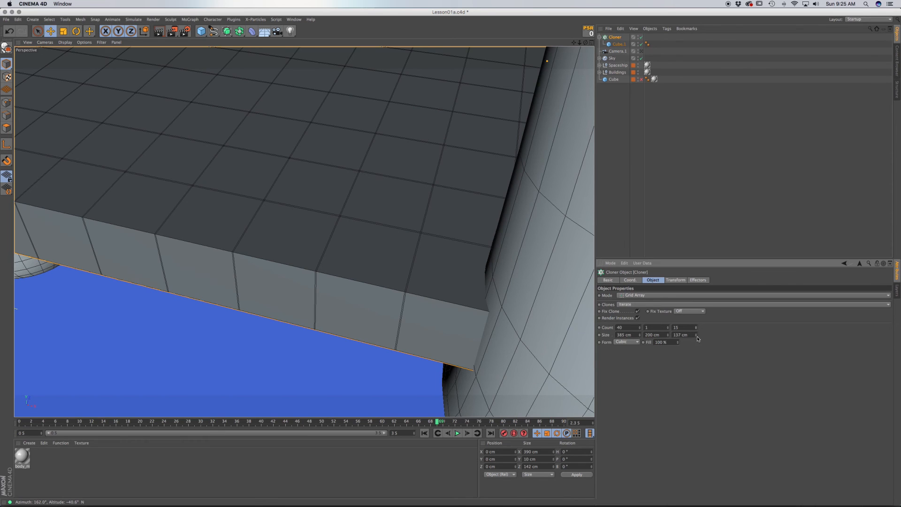
# - Adjust the Cloner's Z size to 138 cm to fit the cube rows together
pyautogui.click(696, 337)
pyautogui.click(697, 333)
pyautogui.click(696, 333)
pyautogui.click(697, 334)
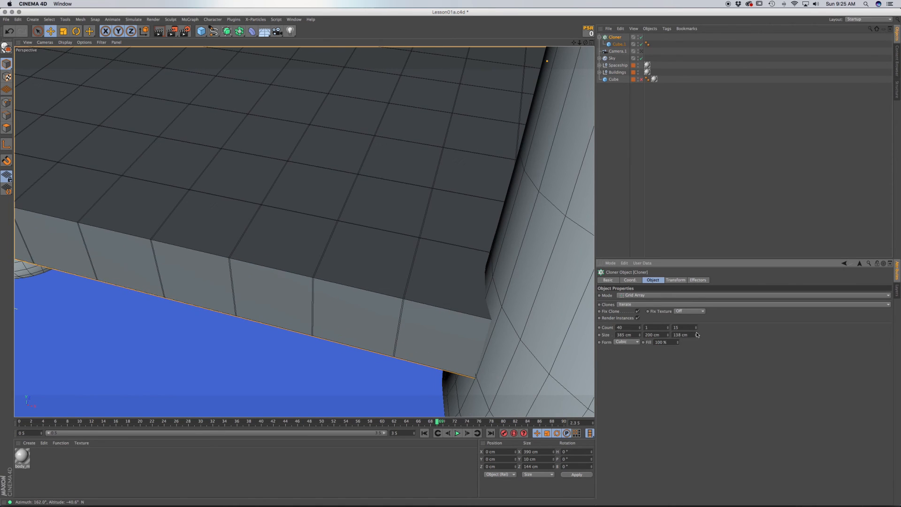
pyautogui.click(697, 336)
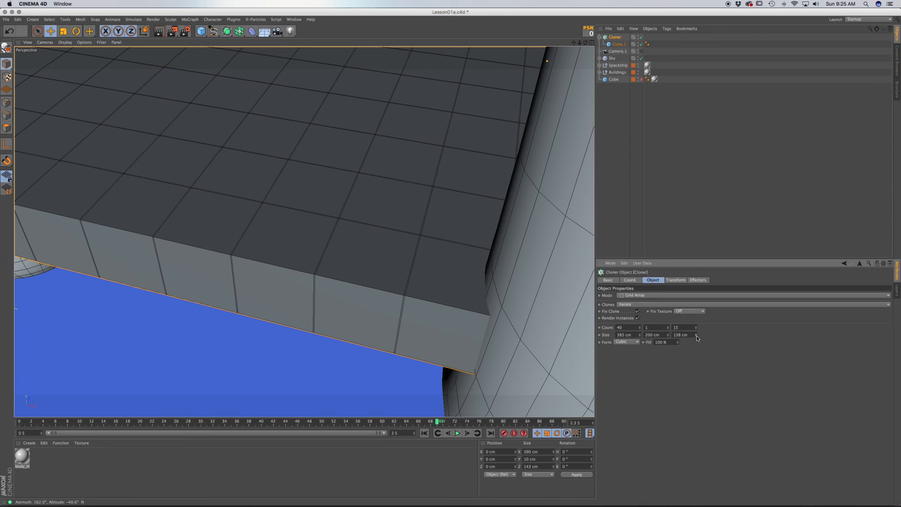
# - Set the Cloner's X count to 39 and its X size to 381 cm
pyautogui.click(639, 328)
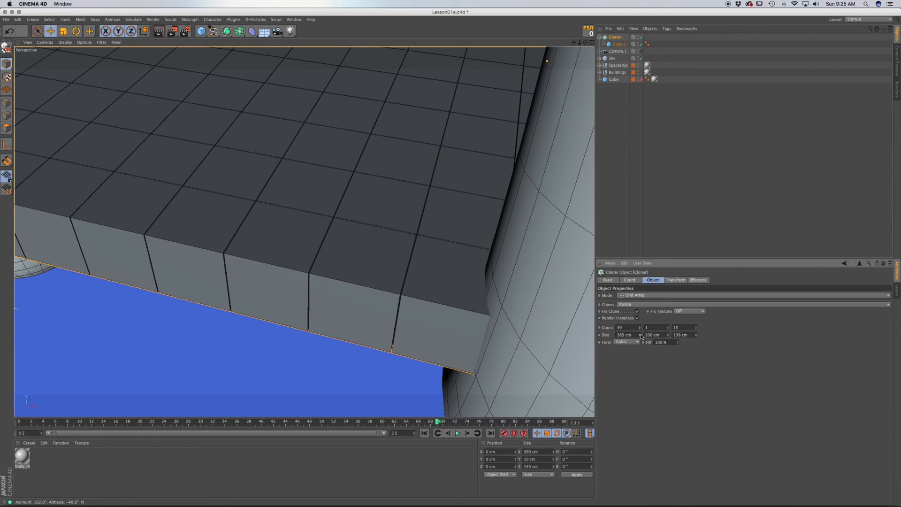
pyautogui.click(639, 336)
pyautogui.click(639, 337)
pyautogui.click(640, 337)
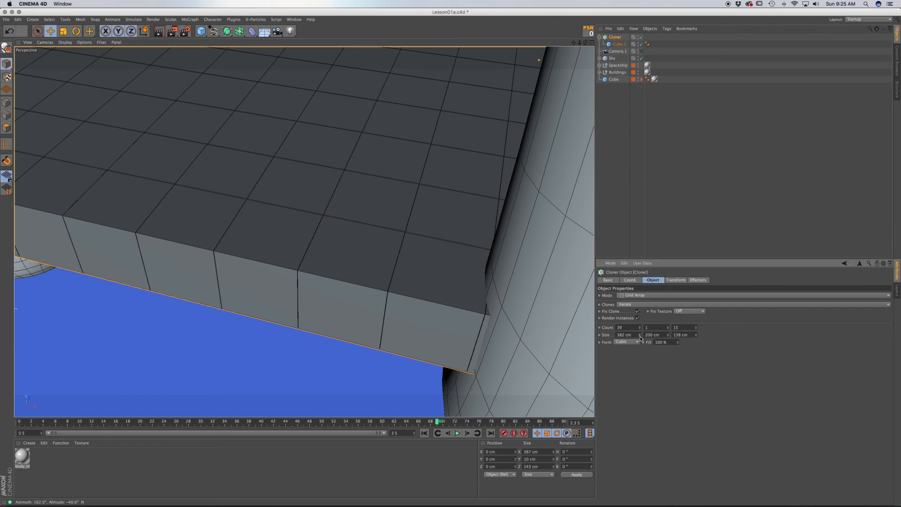
pyautogui.click(640, 336)
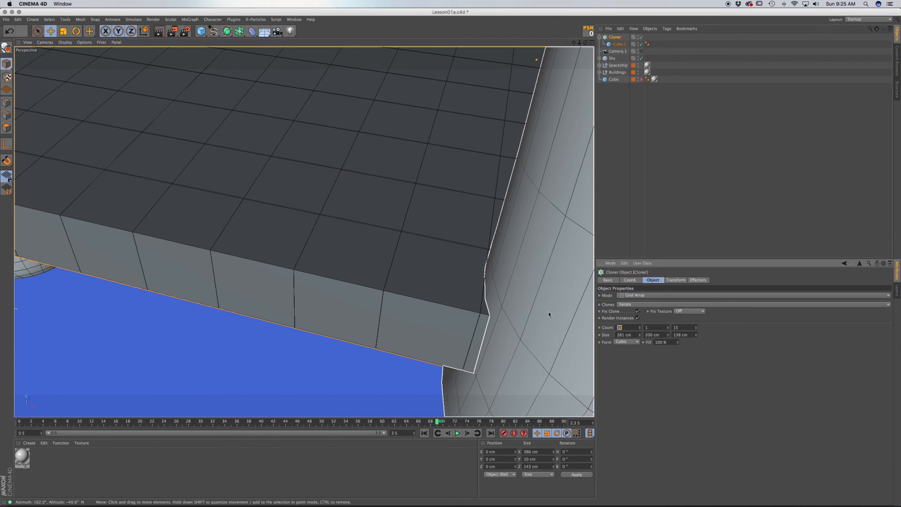
# - Compare an X count of 38 with 39, keep 39, and set the Cloner's X size to 382 cm
pyautogui.click(639, 328)
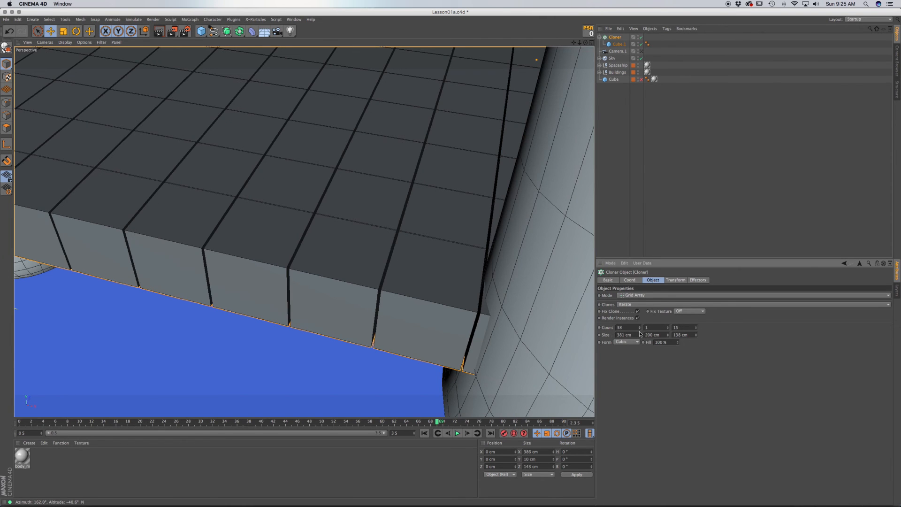
pyautogui.click(640, 329)
pyautogui.click(640, 326)
pyautogui.click(641, 326)
pyautogui.click(640, 333)
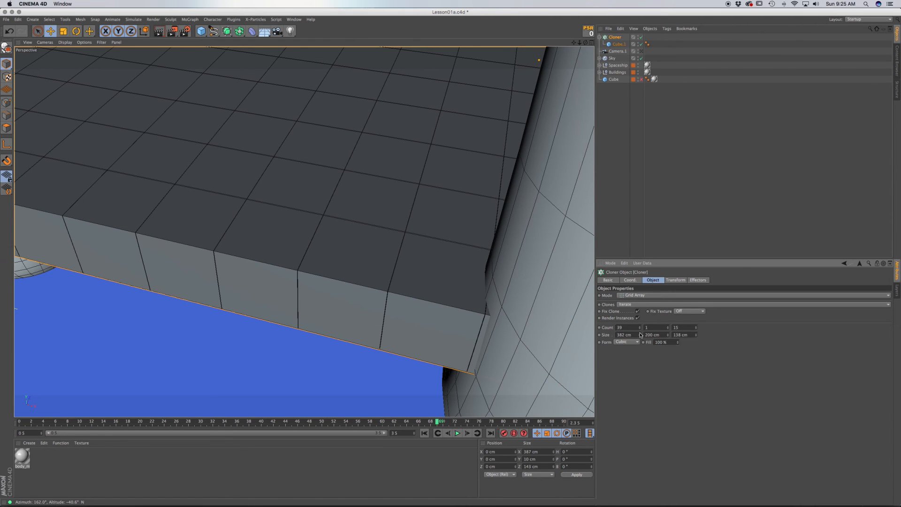
pyautogui.click(641, 329)
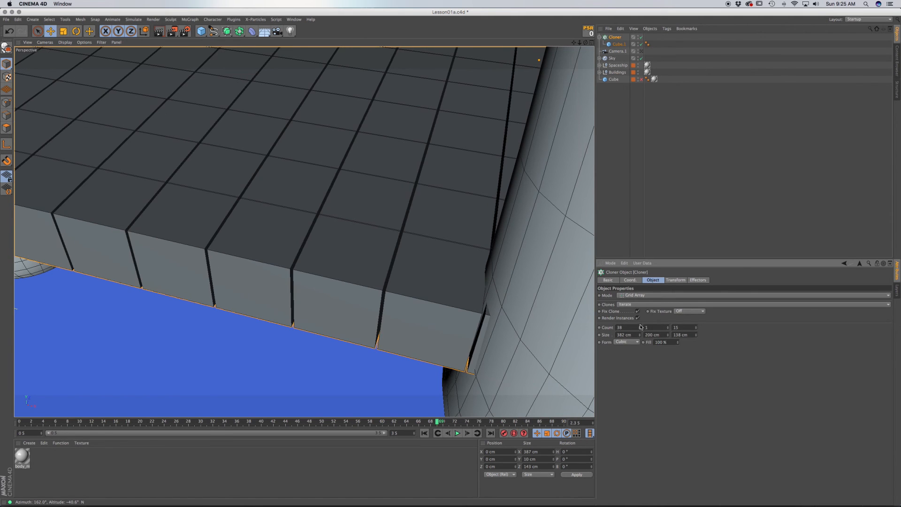
pyautogui.click(641, 327)
# - Compare a Z count of 14 with 15, keep 15, and fine-tune the Cloner's Z size to 138.8 cm
pyautogui.click(682, 335)
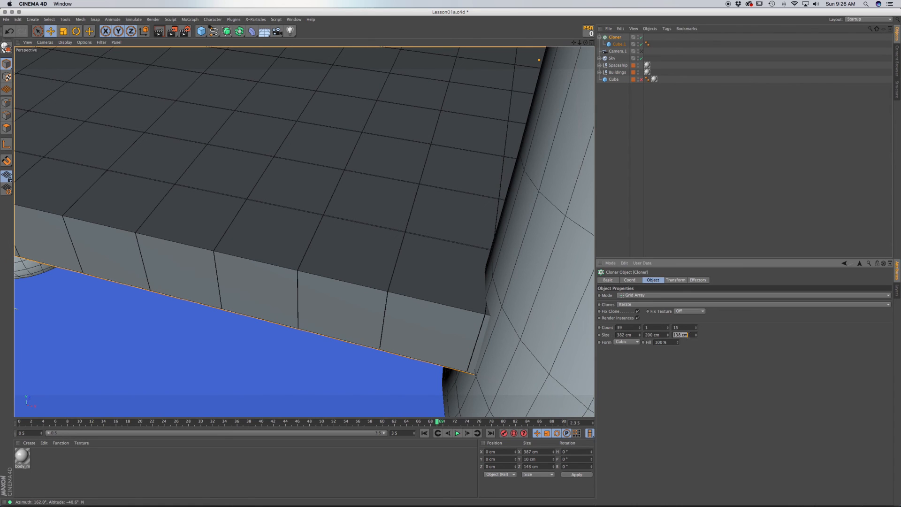
pyautogui.click(696, 329)
pyautogui.click(696, 326)
pyautogui.click(696, 336)
pyautogui.click(696, 333)
pyautogui.click(696, 334)
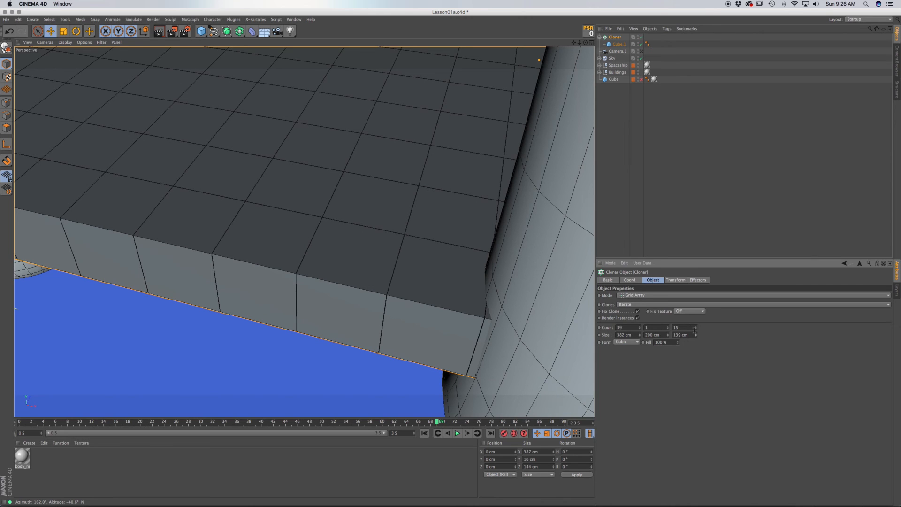
pyautogui.click(697, 329)
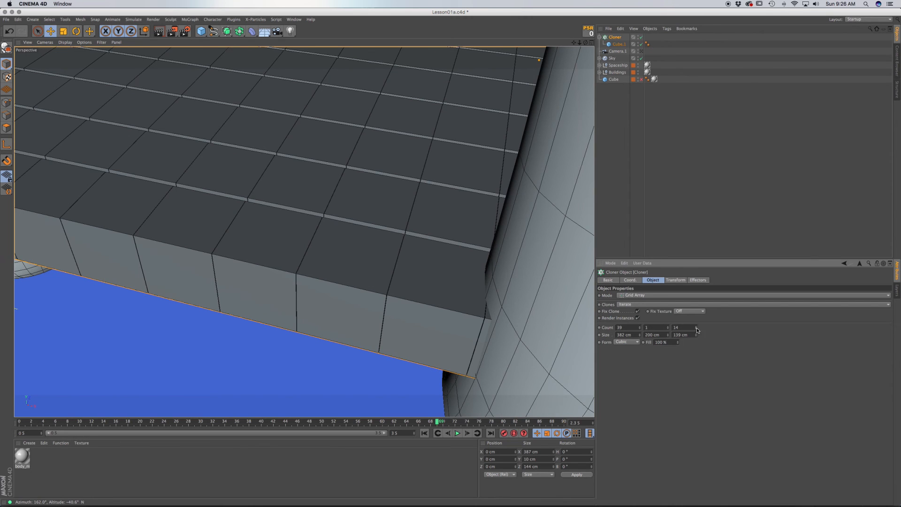
pyautogui.click(696, 326)
pyautogui.click(695, 336)
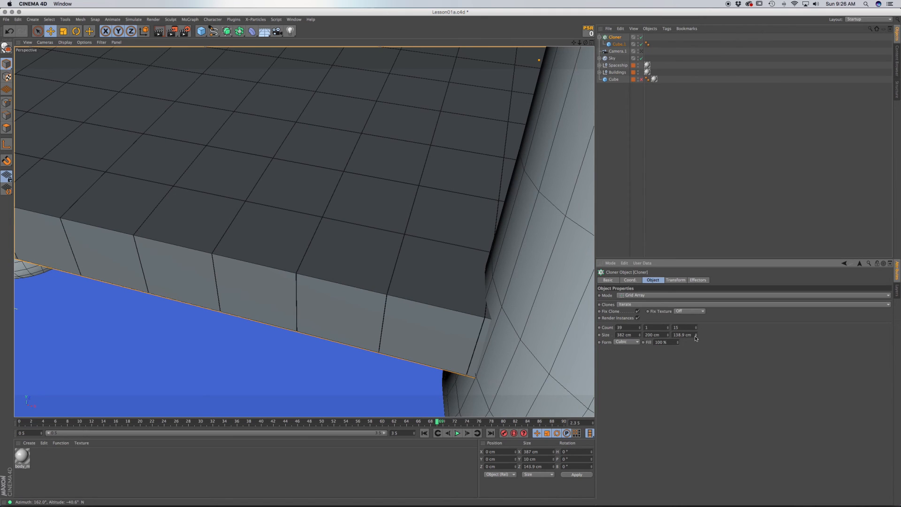
pyautogui.click(695, 336)
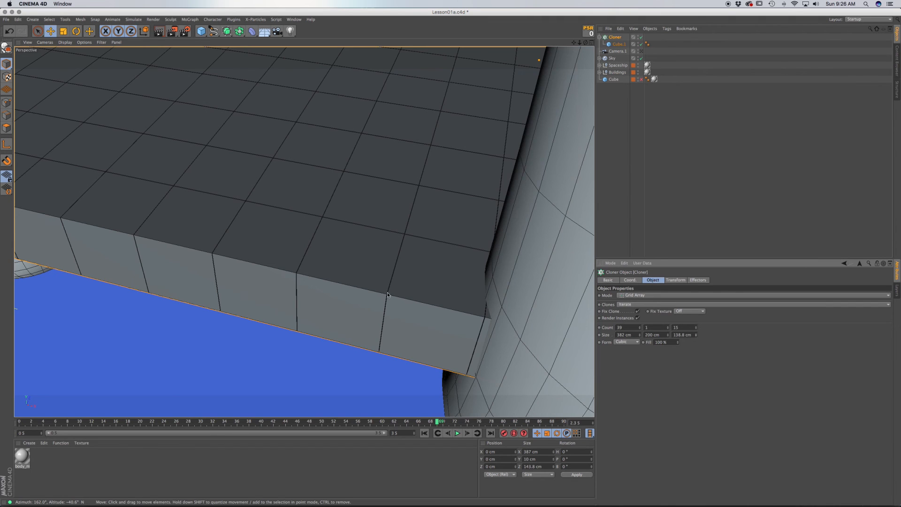
# - Increase the Cloner's Z size in small increments to 139.1 cm
pyautogui.keyDown('alt'); pyautogui.click(696, 333); pyautogui.keyUp('alt')
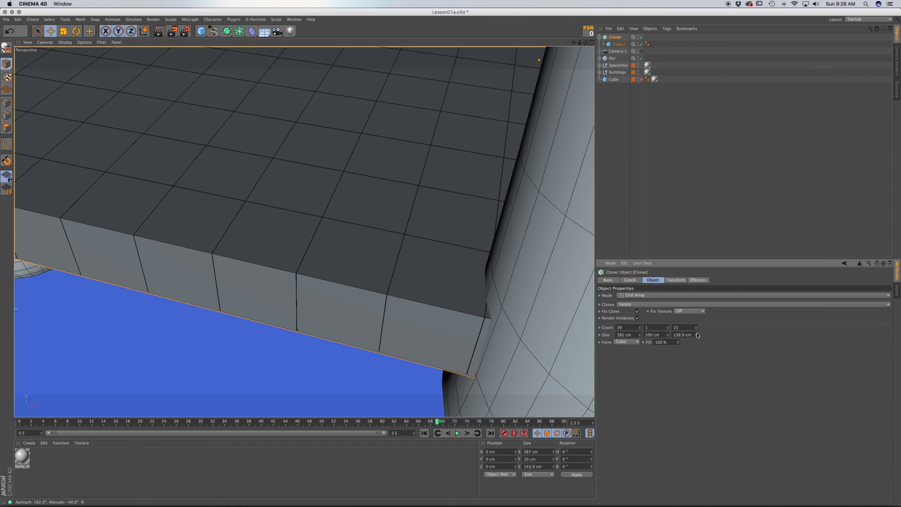
pyautogui.keyDown('alt'); pyautogui.click(696, 333); pyautogui.keyUp('alt')
pyautogui.keyDown('alt'); pyautogui.click(697, 333); pyautogui.keyUp('alt')
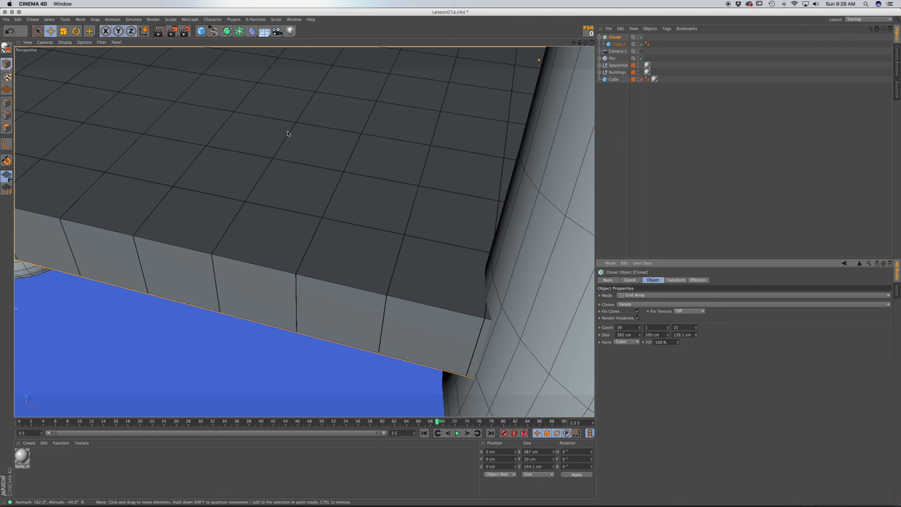
pyautogui.scroll(-6, 265, 190)
pyautogui.scroll(4, 264, 191)
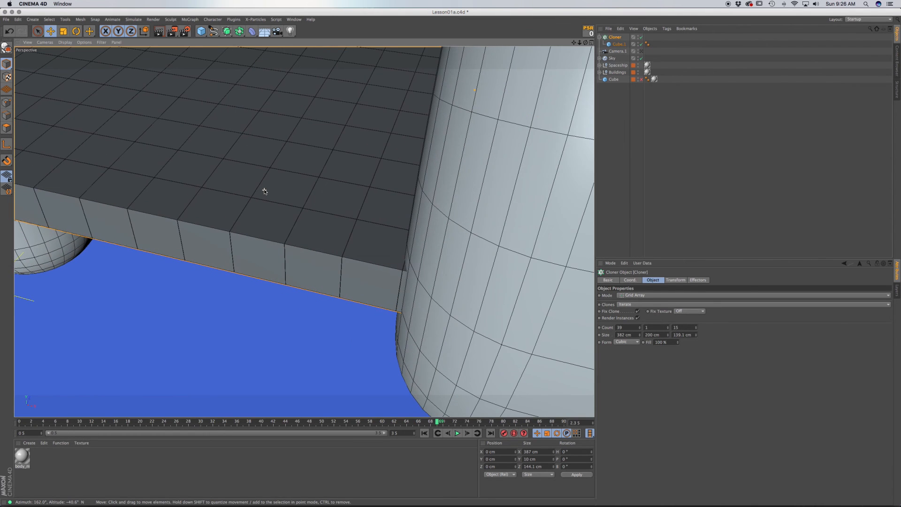
# - Render a rectangular region of the bridge's top surface to check the seams between the cubes
pyautogui.click(153, 19)
pyautogui.click(157, 37)
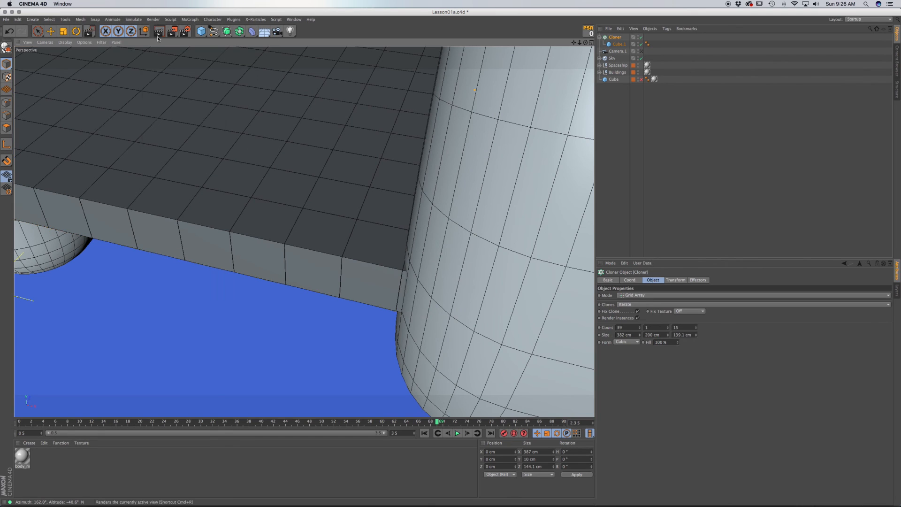
pyautogui.moveTo(175, 107); pyautogui.dragTo(353, 203)
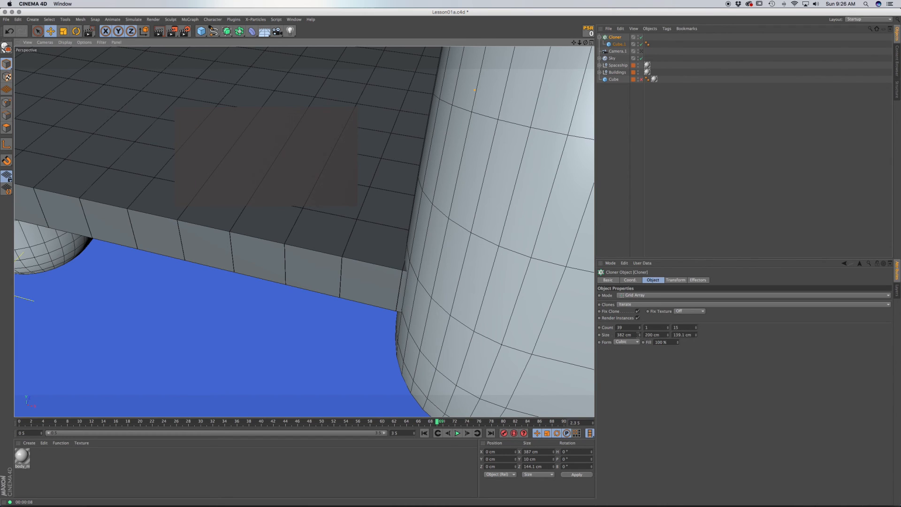
# - Try X sizes up to 384 cm on the Cloner, then settle on 380 cm
pyautogui.click(640, 334)
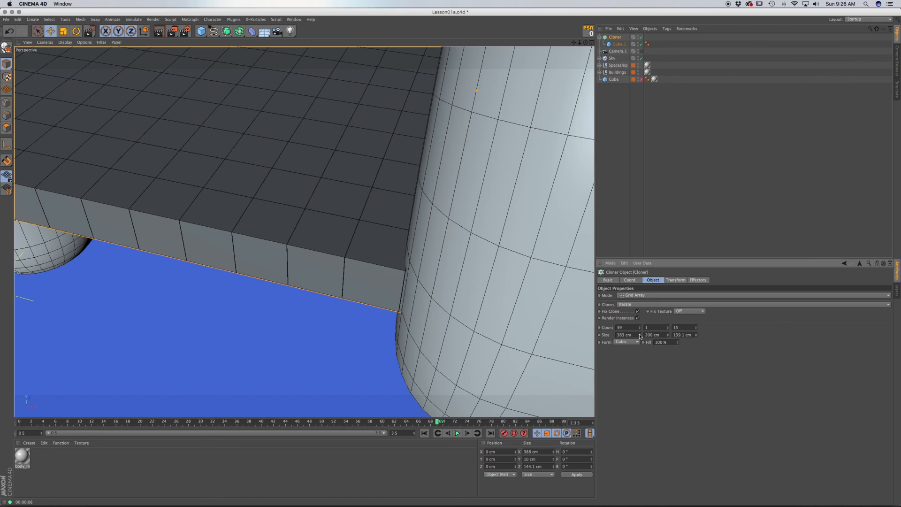
pyautogui.click(640, 334)
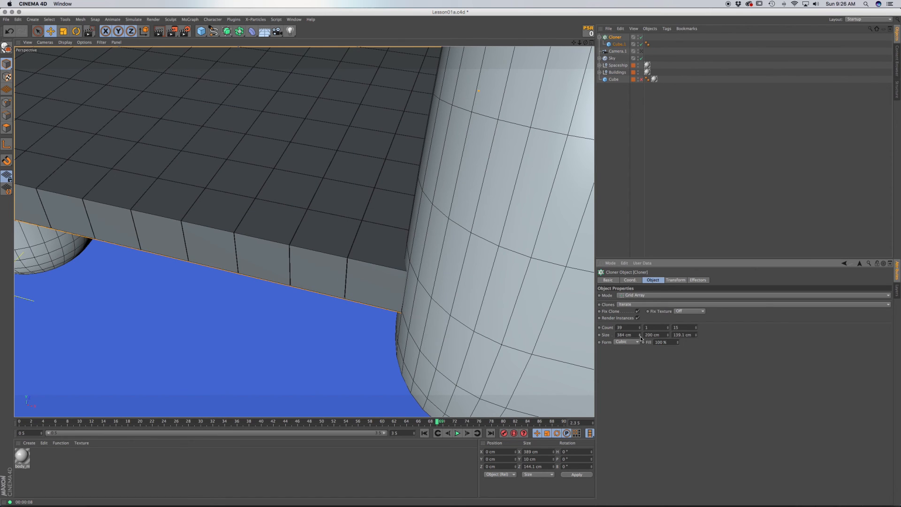
pyautogui.click(640, 336)
pyautogui.click(640, 336)
pyautogui.click(640, 337)
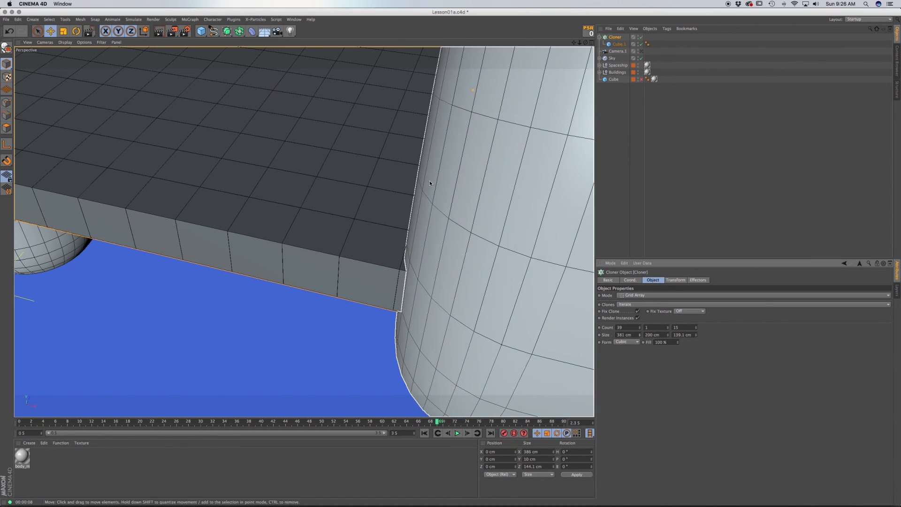
pyautogui.click(153, 19)
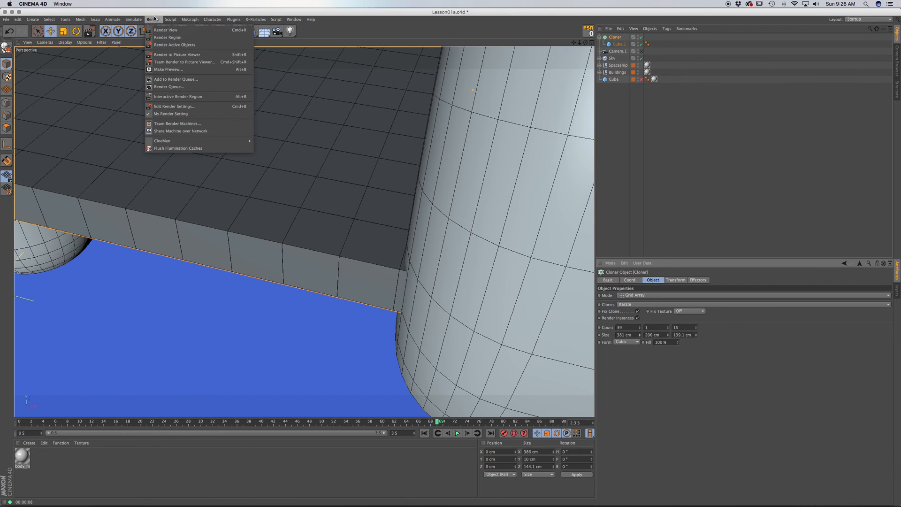
pyautogui.click(154, 19)
pyautogui.click(639, 337)
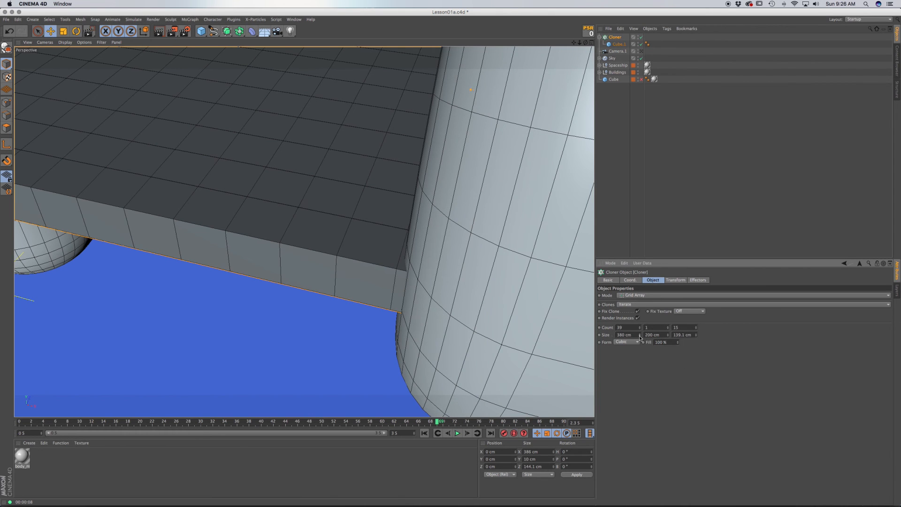
# - Render a test region on top of the bridge to inspect the cube spacing at the new X size
pyautogui.click(153, 19)
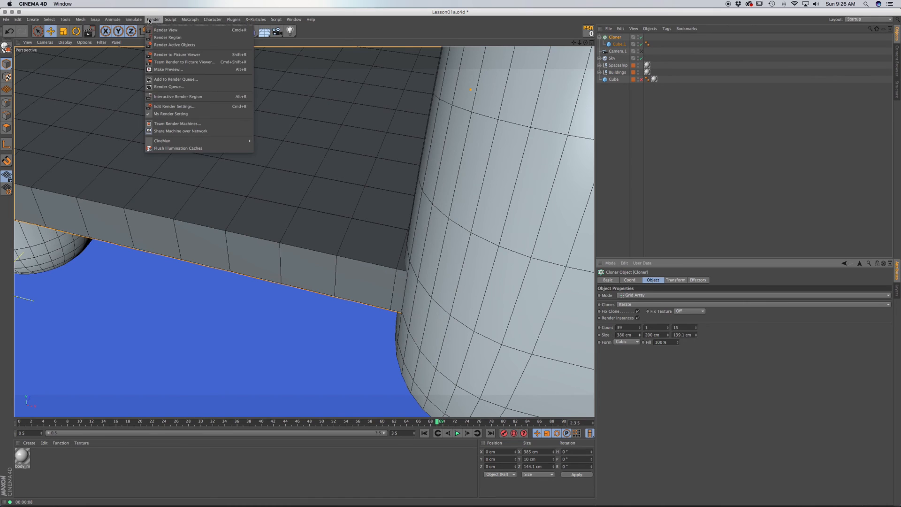
pyautogui.click(159, 38)
pyautogui.moveTo(168, 101); pyautogui.dragTo(358, 191)
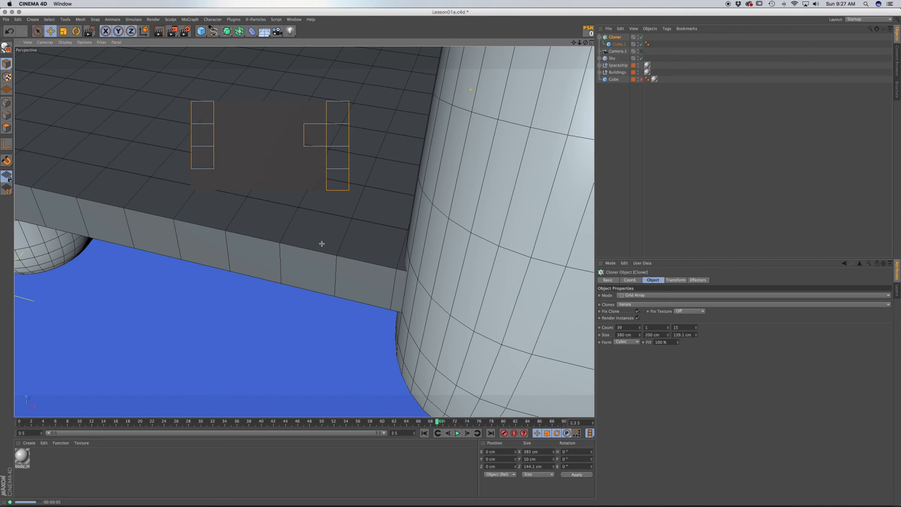
# - Narrow the bridge by setting the Cloner's Z size to 77.8 cm and its Z count to 9
pyautogui.scroll(-6, 296, 236)
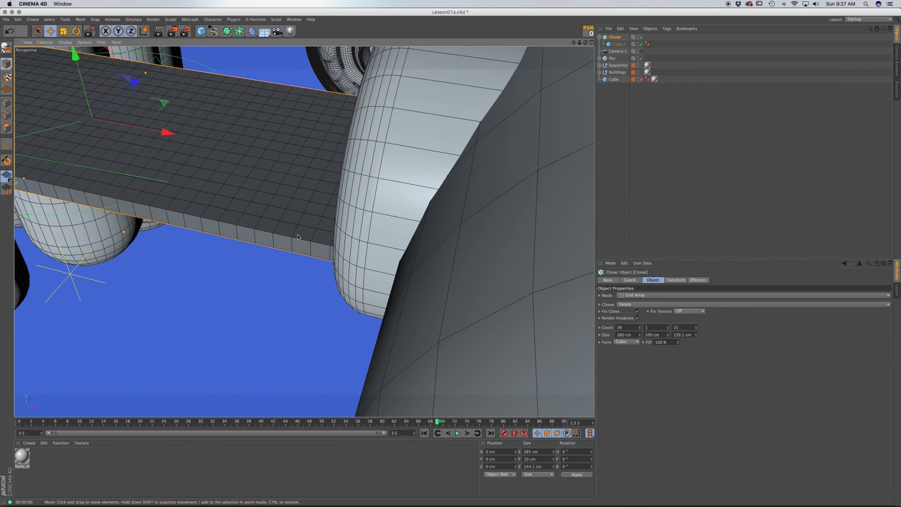
pyautogui.keyDown('alt'); pyautogui.moveTo(281, 221); pyautogui.dragTo(171, 137); pyautogui.keyUp('alt')
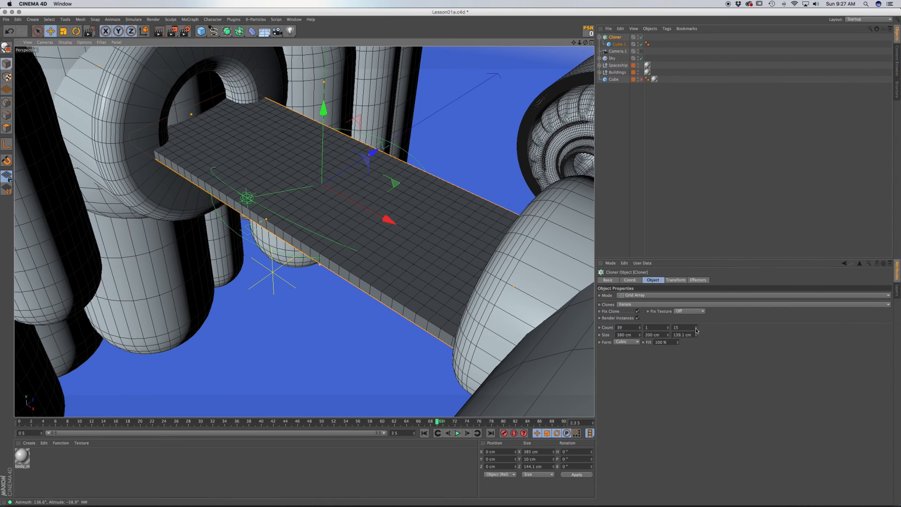
pyautogui.moveTo(696, 328); pyautogui.dragTo(696, 337)
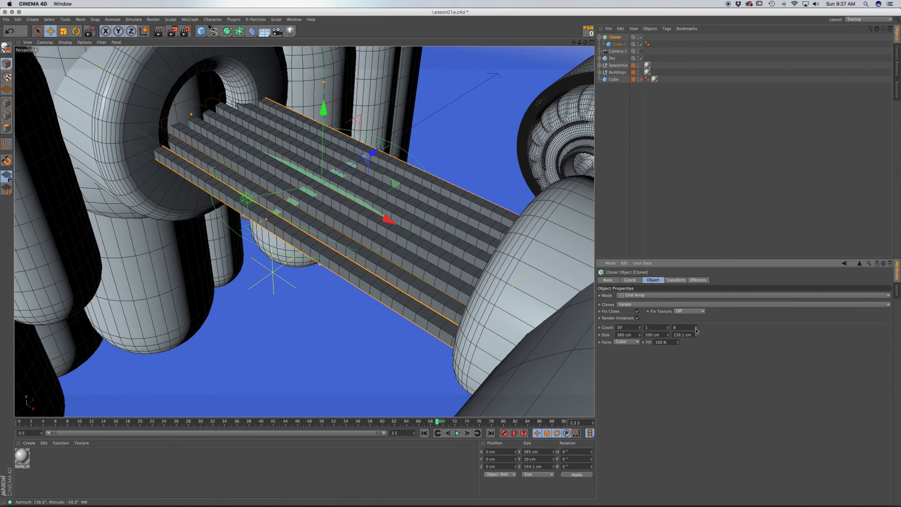
pyautogui.press('super+z')
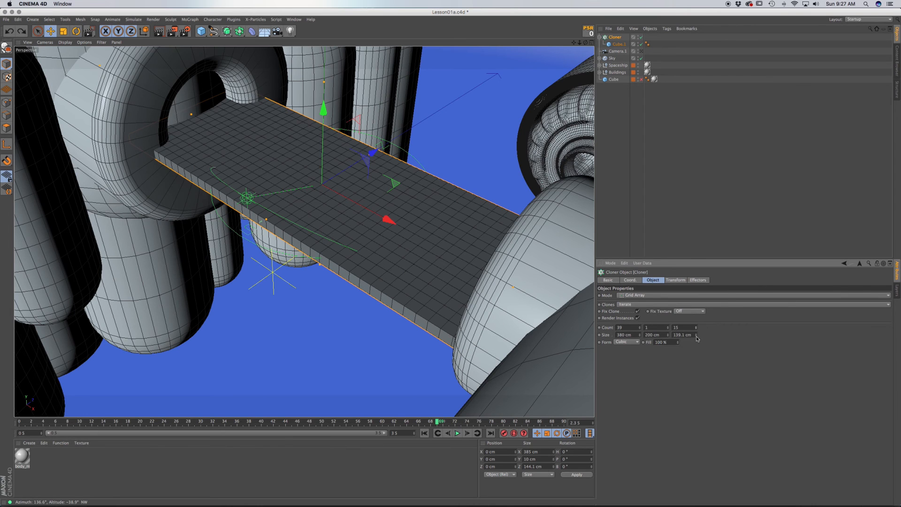
pyautogui.moveTo(697, 336); pyautogui.dragTo(697, 362)
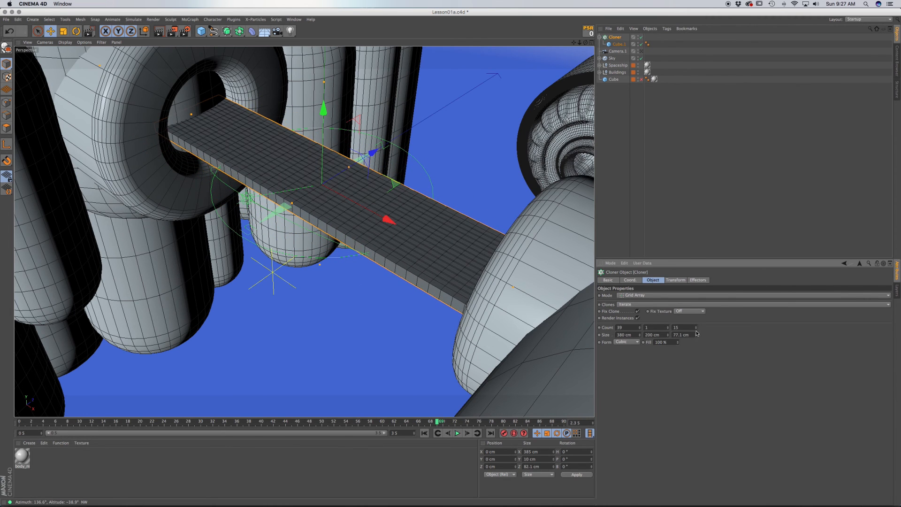
pyautogui.moveTo(696, 329); pyautogui.dragTo(697, 325)
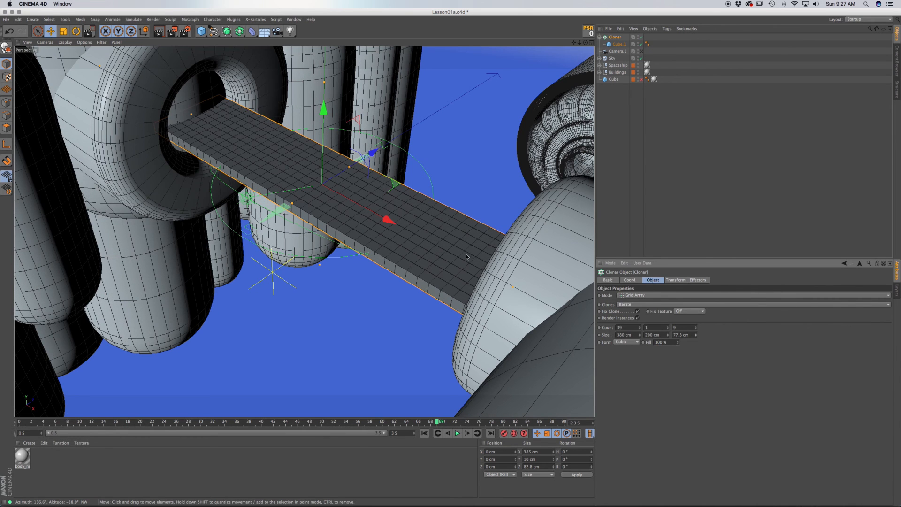
# - Lengthen the bridge into both ring openings by setting the Cloner's X size to 439 cm and its X count to 45
pyautogui.keyDown('alt'); pyautogui.moveTo(421, 263); pyautogui.dragTo(414, 228); pyautogui.keyUp('alt')
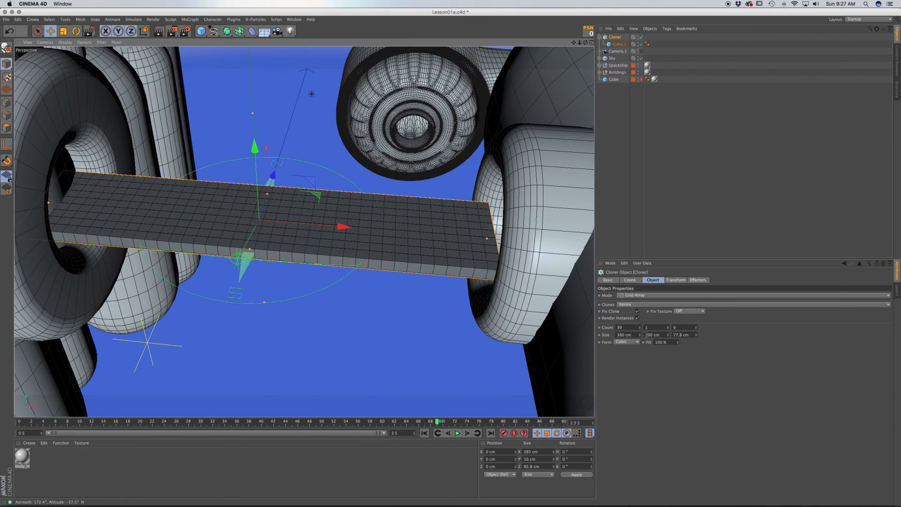
pyautogui.moveTo(640, 335); pyautogui.dragTo(639, 308)
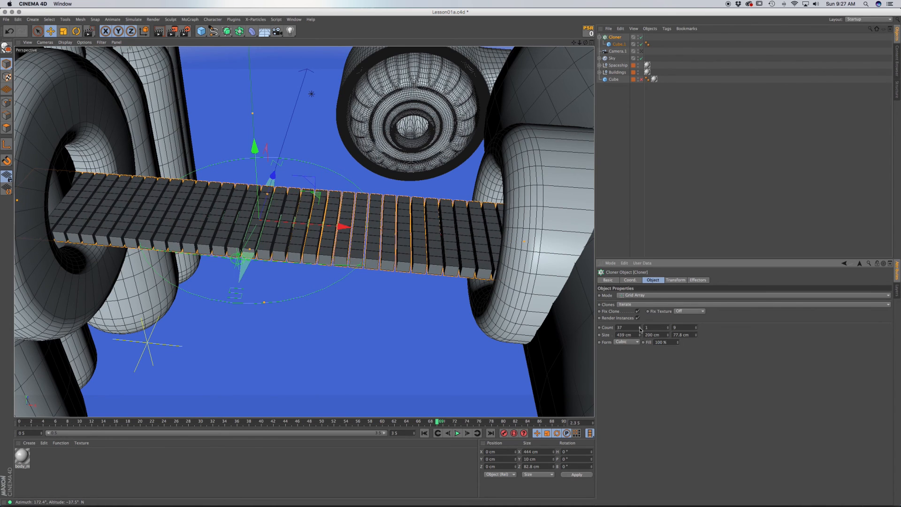
pyautogui.moveTo(639, 327); pyautogui.dragTo(640, 322)
# - Set the Cloner's X size to 440 cm and compare an X count of 46 with 45, keeping 45
pyautogui.scroll(5, 437, 259)
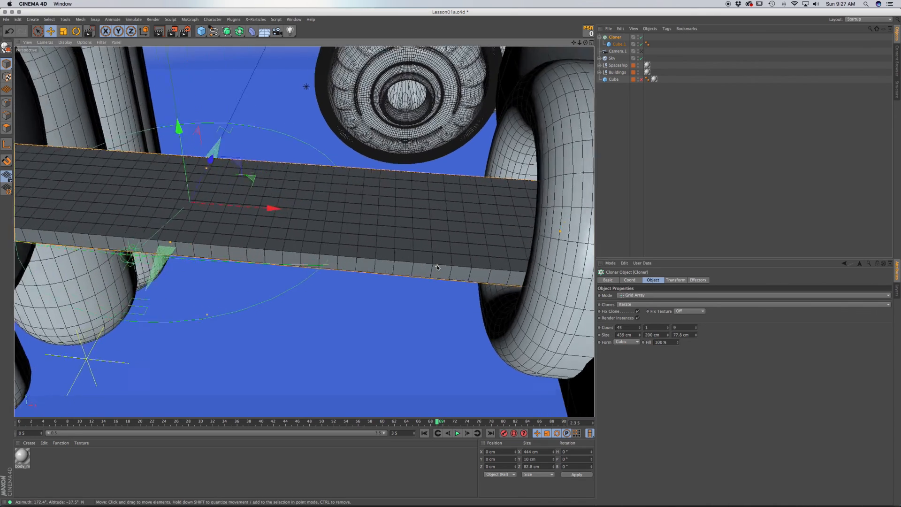
pyautogui.keyDown('alt'); pyautogui.moveTo(438, 258); pyautogui.dragTo(423, 299); pyautogui.keyUp('alt')
pyautogui.keyDown('alt'); pyautogui.moveTo(429, 258); pyautogui.dragTo(439, 249); pyautogui.keyUp('alt')
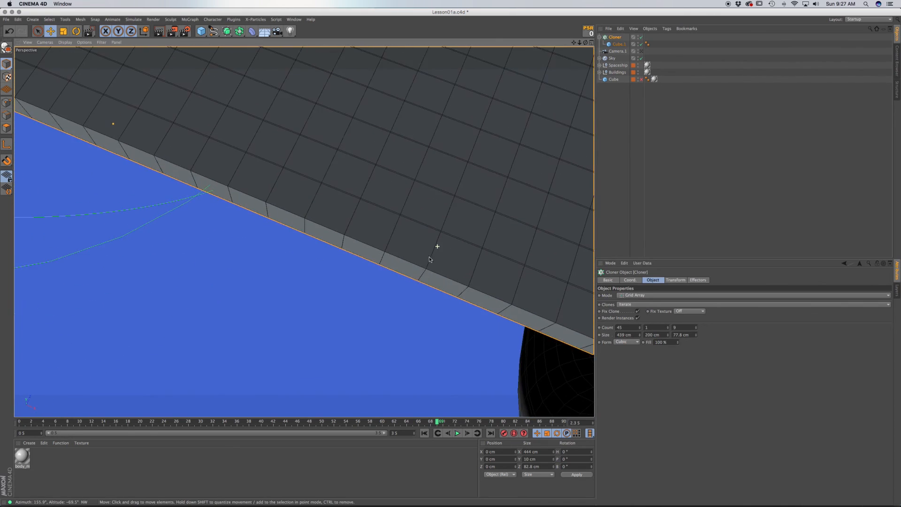
pyautogui.moveTo(640, 335); pyautogui.dragTo(639, 331)
pyautogui.click(640, 327)
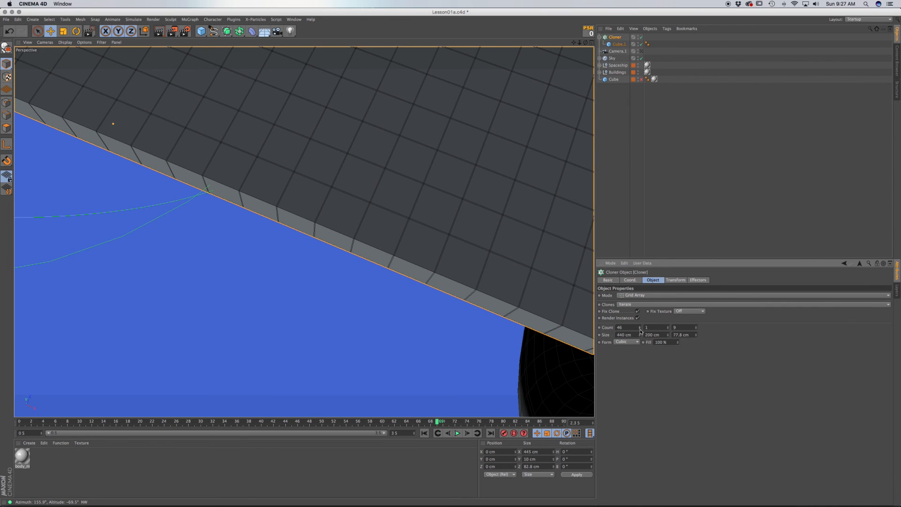
pyautogui.click(640, 327)
pyautogui.click(639, 329)
pyautogui.click(640, 329)
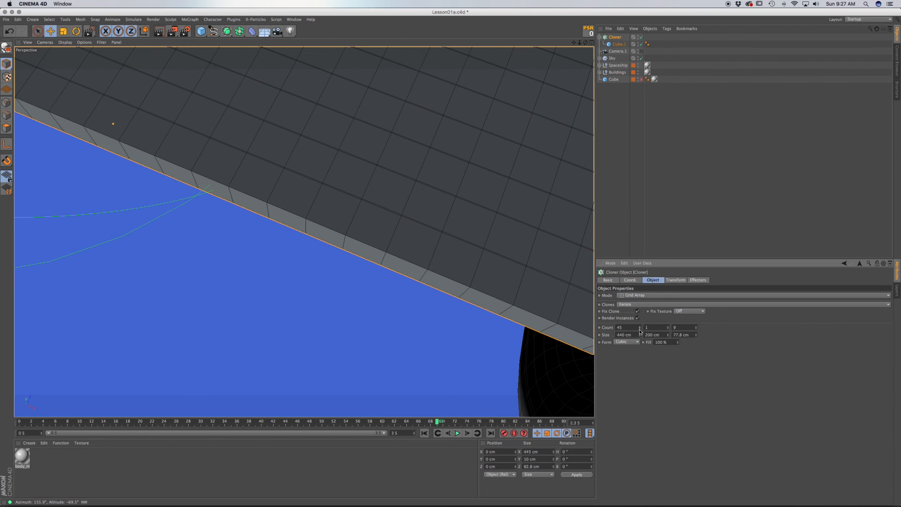
# - Fine-tune the Cloner's Z size to 78.9 cm, keeping a Z count of 9
pyautogui.click(696, 329)
pyautogui.click(696, 327)
pyautogui.keyDown('alt'); pyautogui.click(696, 334); pyautogui.keyUp('alt')
pyautogui.keyDown('alt'); pyautogui.click(696, 334); pyautogui.keyUp('alt')
pyautogui.keyDown('alt'); pyautogui.click(696, 333); pyautogui.keyUp('alt')
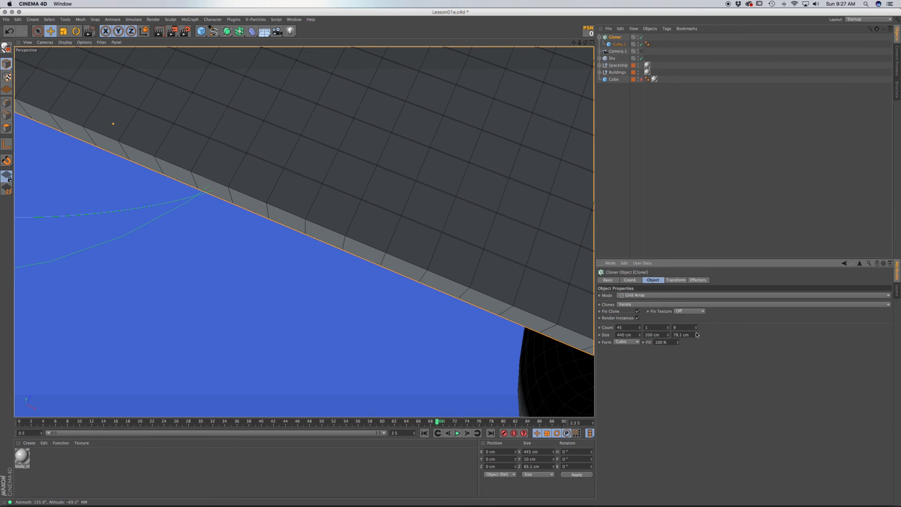
pyautogui.keyDown('alt'); pyautogui.click(696, 333); pyautogui.keyUp('alt')
pyautogui.keyDown('alt'); pyautogui.click(696, 333); pyautogui.keyUp('alt')
pyautogui.keyDown('alt'); pyautogui.click(696, 333); pyautogui.keyUp('alt')
pyautogui.keyDown('alt'); pyautogui.click(696, 333); pyautogui.keyUp('alt')
pyautogui.keyDown('alt'); pyautogui.click(696, 334); pyautogui.keyUp('alt')
pyautogui.keyDown('alt'); pyautogui.click(696, 334); pyautogui.keyUp('alt')
pyautogui.keyDown('alt'); pyautogui.click(696, 333); pyautogui.keyUp('alt')
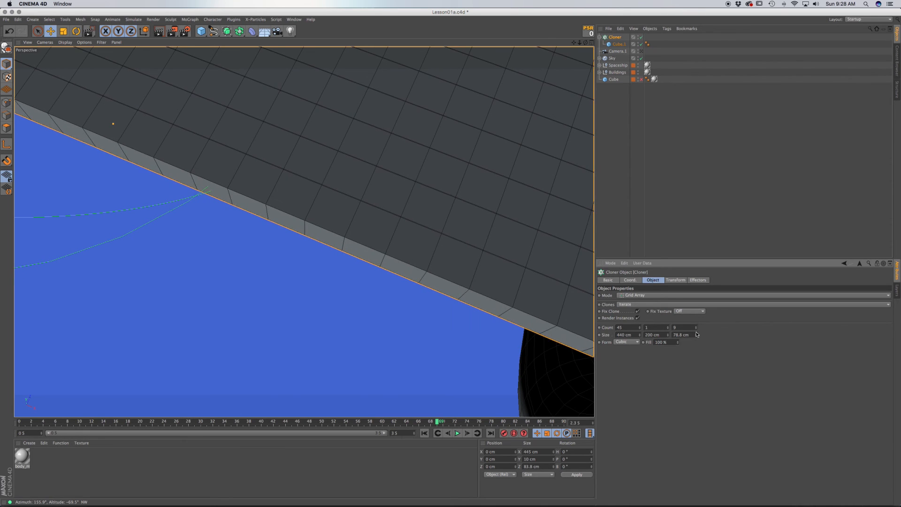
pyautogui.keyDown('alt'); pyautogui.click(696, 334); pyautogui.keyUp('alt')
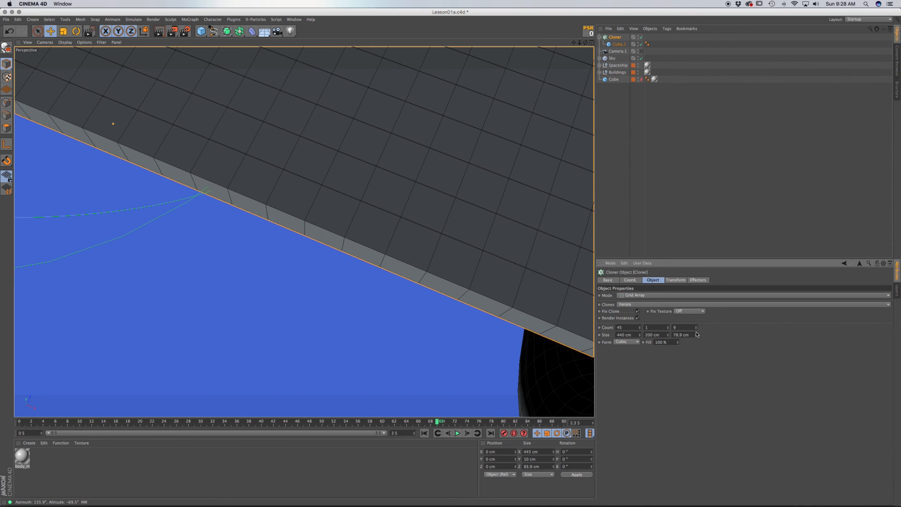
# - Render a region of the narrowed bridge's top surface to check for gaps between the cubes
pyautogui.click(154, 19)
pyautogui.click(164, 27)
pyautogui.moveTo(332, 120); pyautogui.dragTo(543, 233)
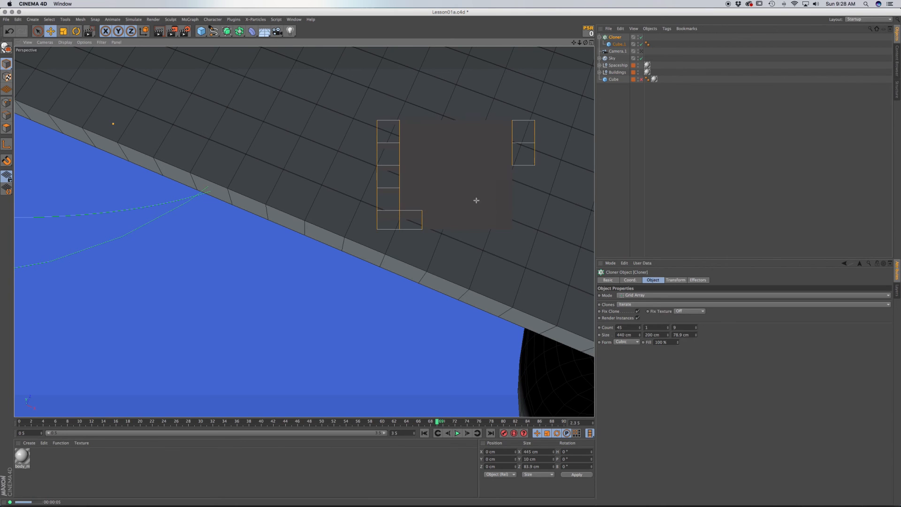
pyautogui.click(507, 284)
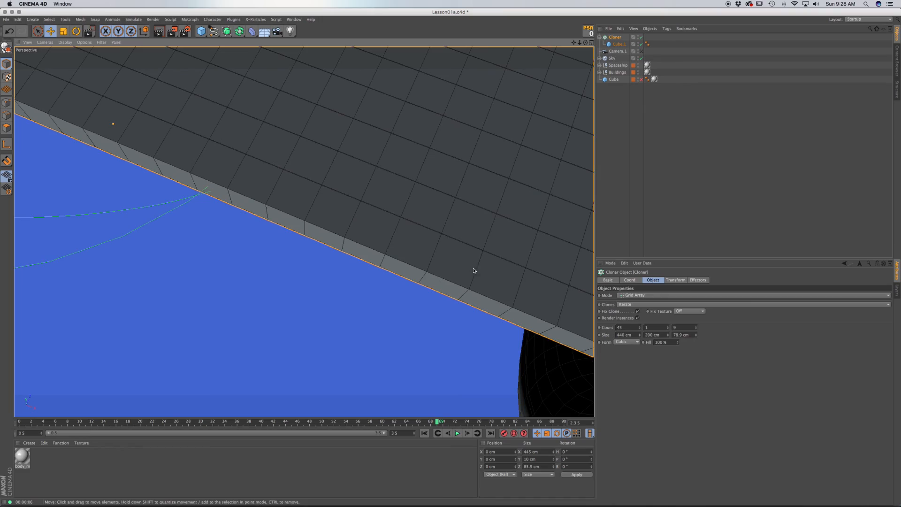
# - Add a Plain effector to the Cloner and show the effector's falloff settings
pyautogui.keyDown('alt'); pyautogui.moveTo(474, 271); pyautogui.dragTo(471, 216); pyautogui.keyUp('alt')
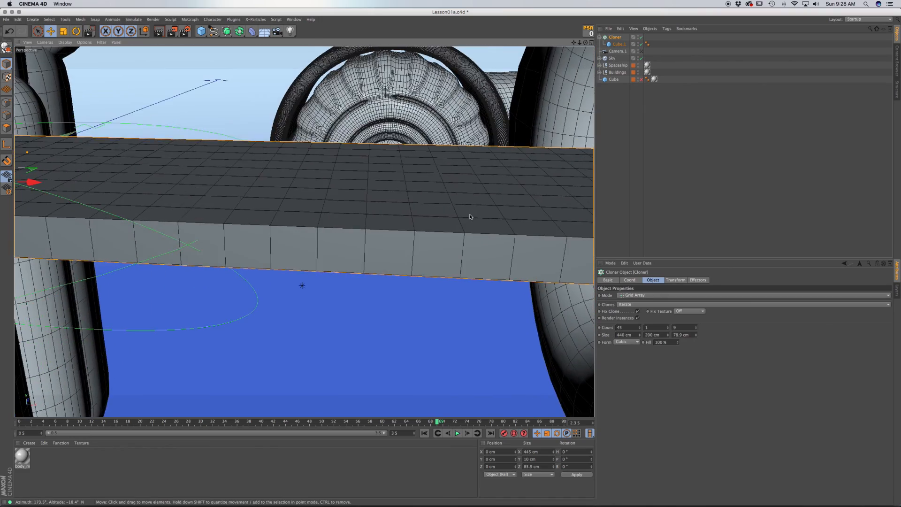
pyautogui.scroll(-6, 470, 217)
pyautogui.scroll(2, 470, 217)
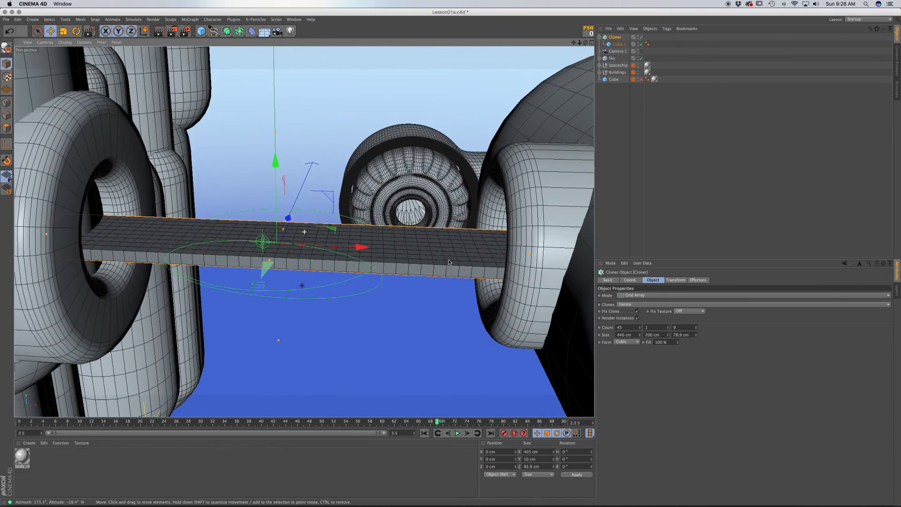
pyautogui.click(618, 45)
pyautogui.click(617, 37)
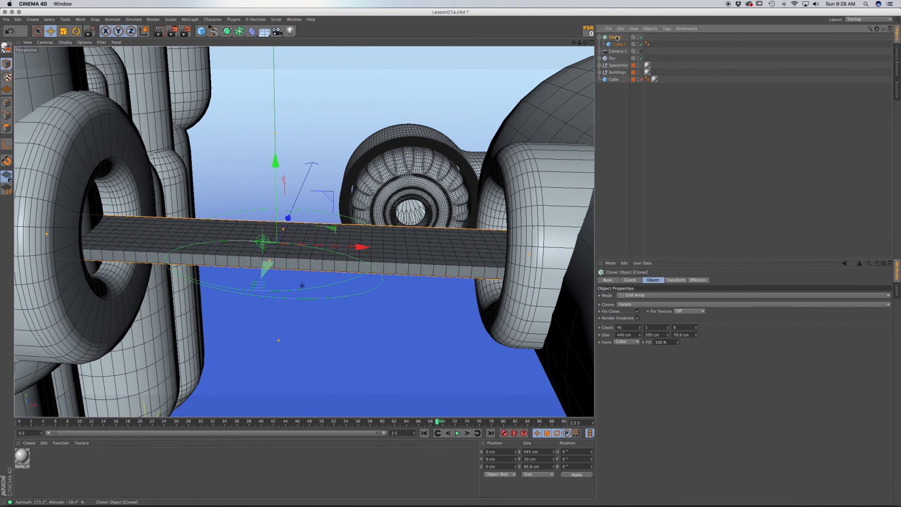
pyautogui.click(190, 20)
pyautogui.moveTo(193, 31)
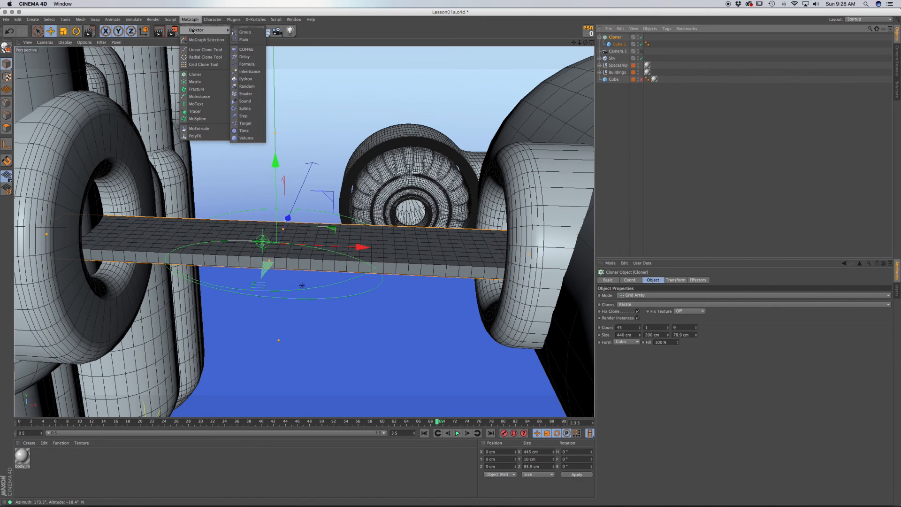
pyautogui.click(244, 40)
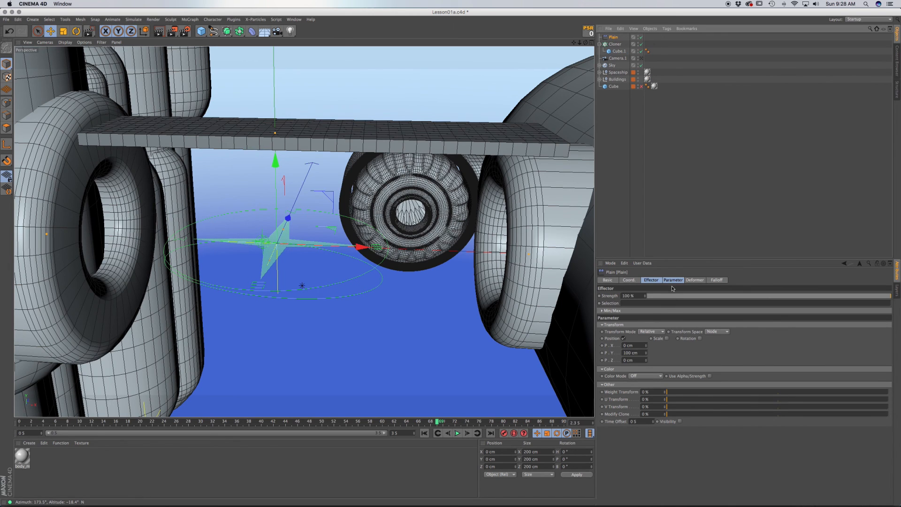
pyautogui.click(715, 280)
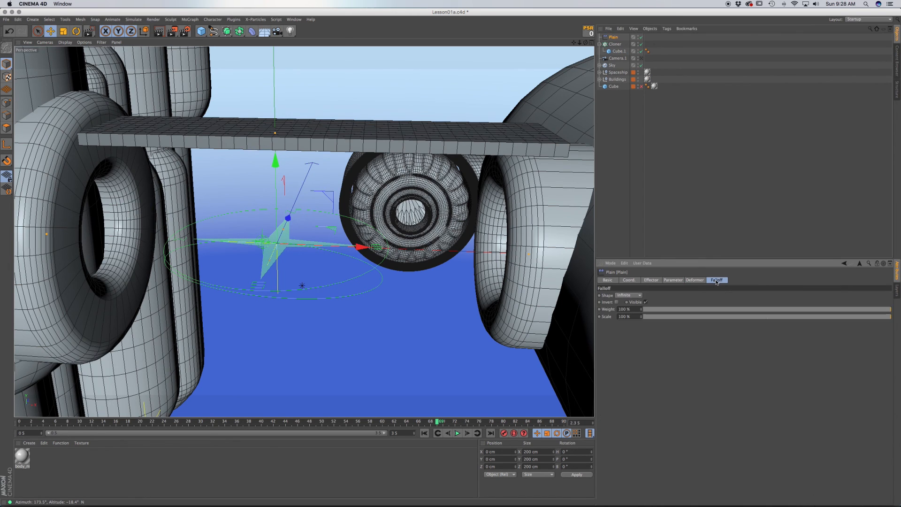
# - Give the Plain effector a Box falloff and enlarge it to about 397 x 158 x 188 cm
pyautogui.click(636, 296)
pyautogui.click(630, 311)
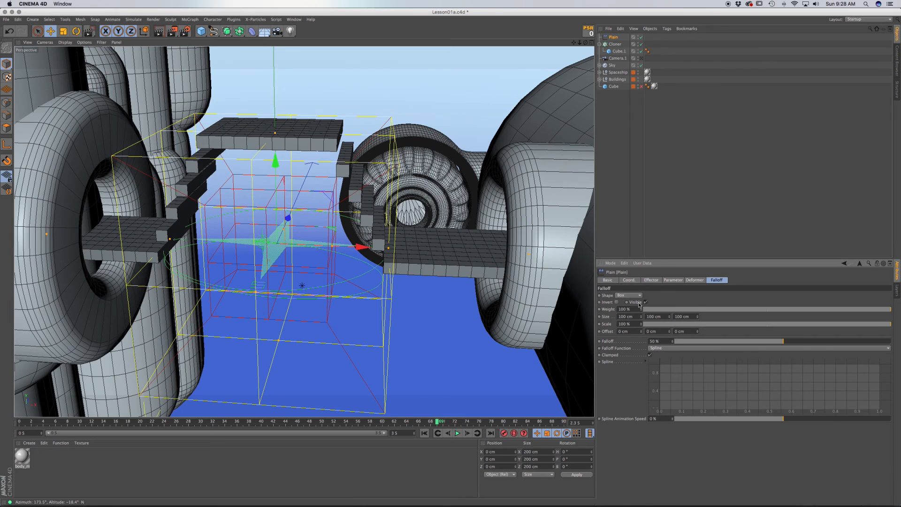
pyautogui.moveTo(642, 316); pyautogui.dragTo(734, 317)
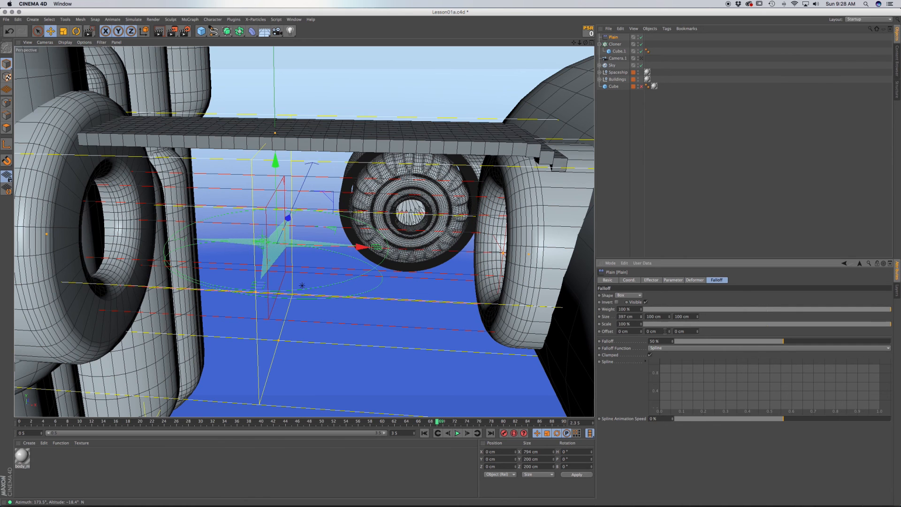
pyautogui.moveTo(670, 317); pyautogui.dragTo(724, 316)
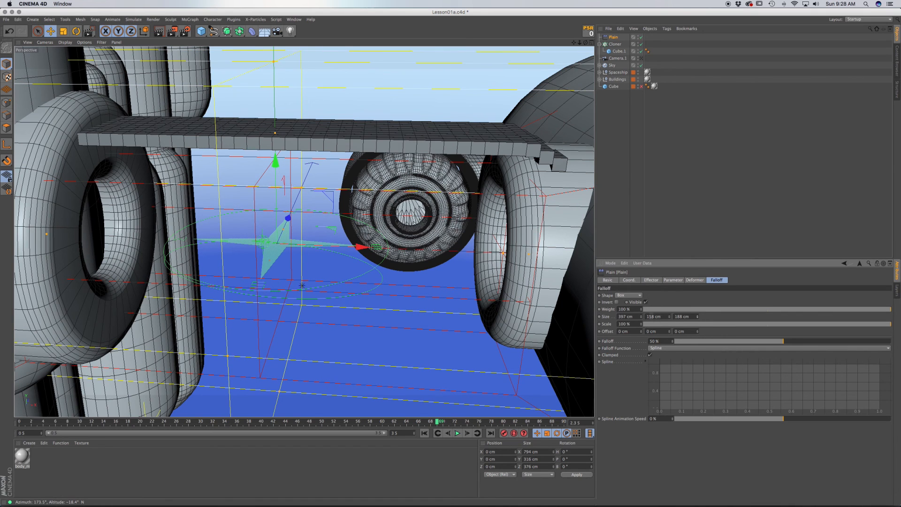
# - Set the Plain effector's position offset to -26 cm in X, 20 cm in Y and 0 cm in Z
pyautogui.click(674, 282)
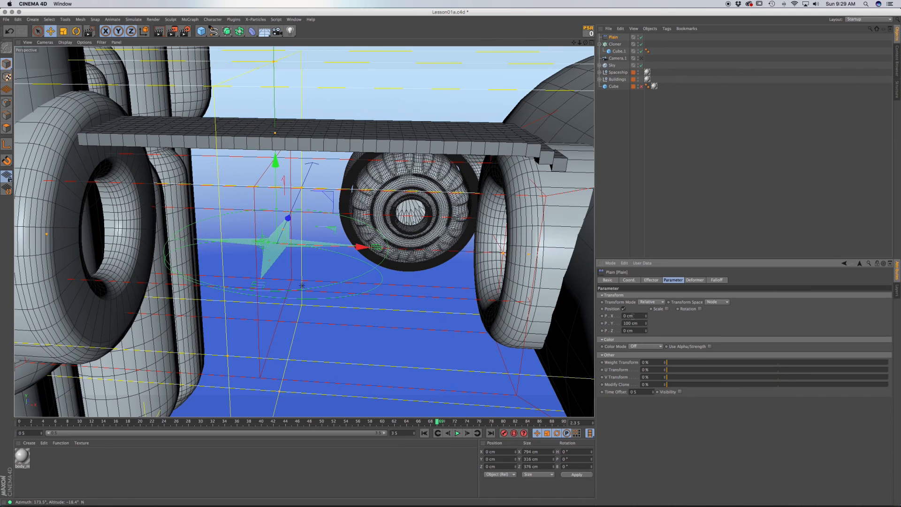
pyautogui.doubleClick(637, 315)
pyautogui.scroll(-1, 637, 317)
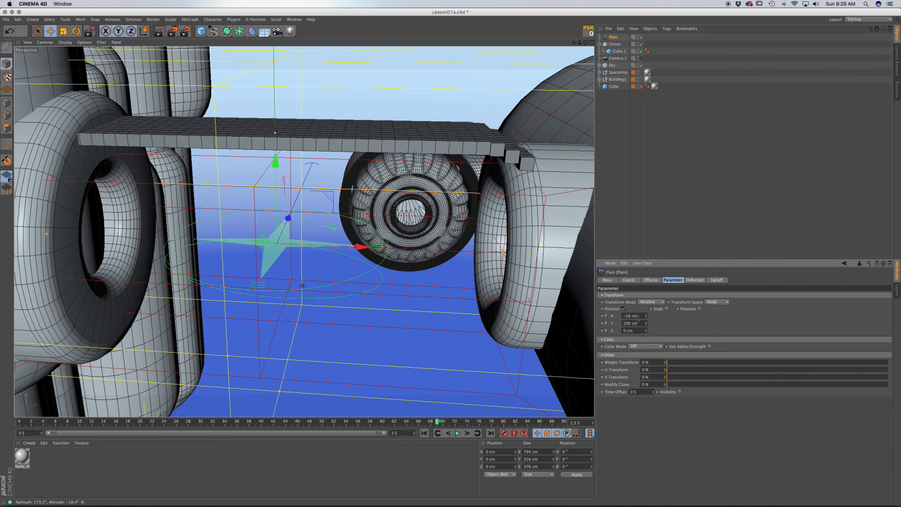
pyautogui.press('Tab')
pyautogui.write('20')
pyautogui.press('Tab')
pyautogui.write('20')
pyautogui.press('Return')
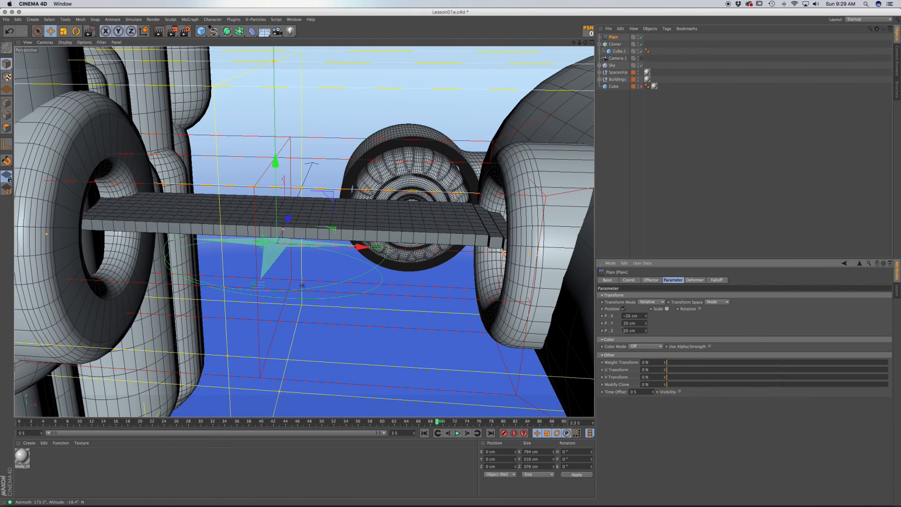
pyautogui.click(622, 330)
pyautogui.write('0')
pyautogui.press('Return')
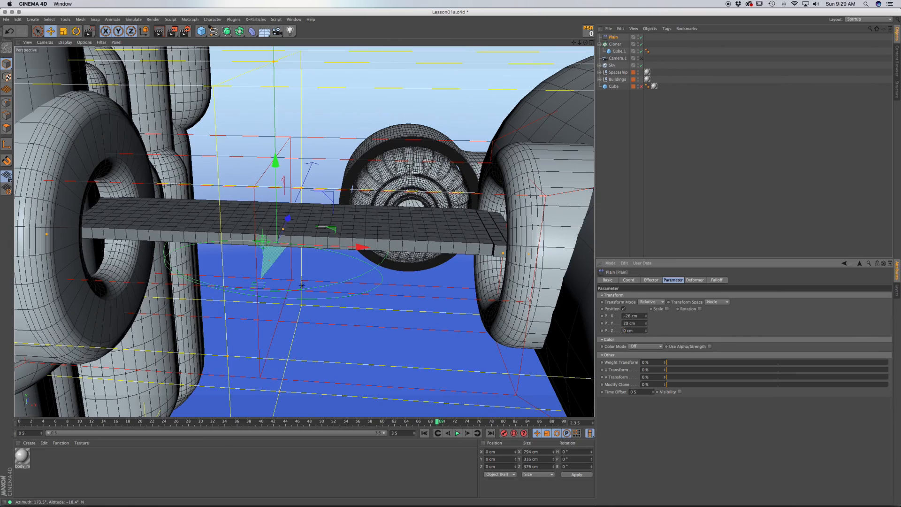
# - Move the effector along X to about 306 cm and set its X position offset to -24 cm
pyautogui.keyDown('alt'); pyautogui.moveTo(402, 216); pyautogui.dragTo(420, 212); pyautogui.keyUp('alt')
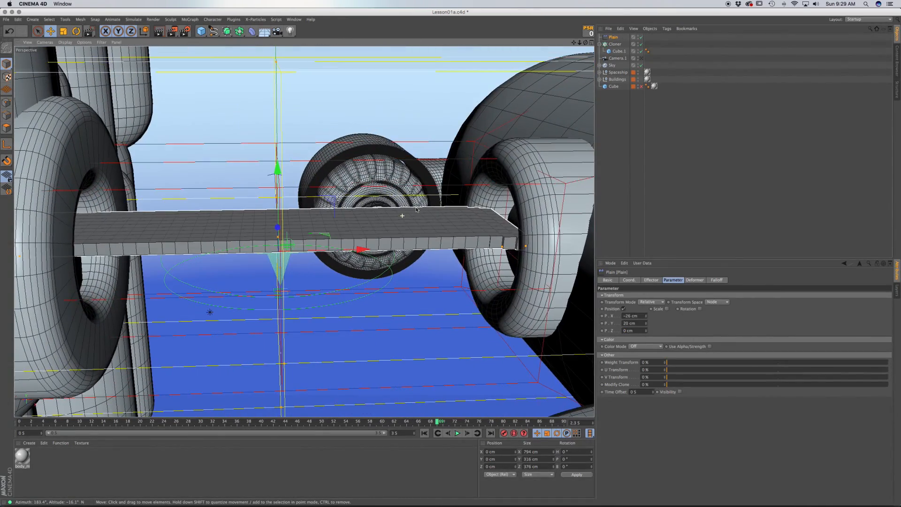
pyautogui.moveTo(377, 251); pyautogui.dragTo(439, 254)
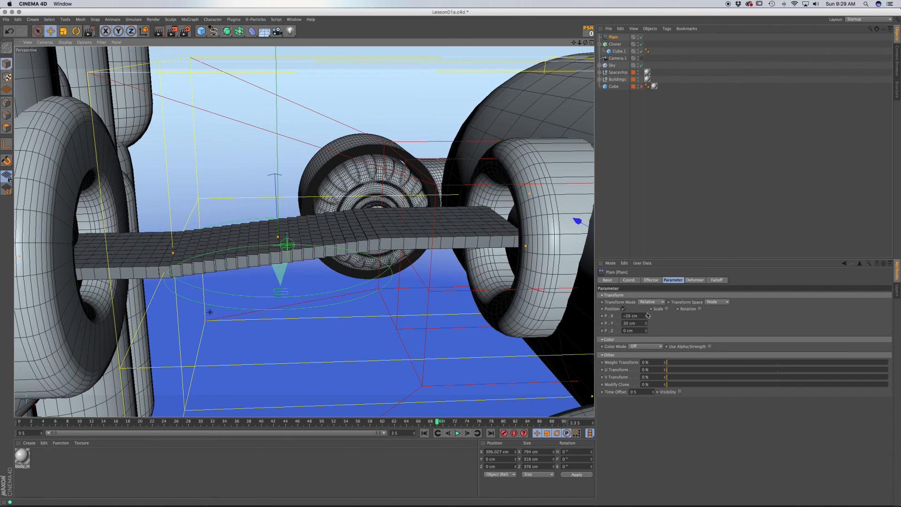
pyautogui.moveTo(647, 317); pyautogui.dragTo(648, 316)
# - Enable scale on the Plain effector and set its X, Y and Z scale to -1
pyautogui.click(667, 310)
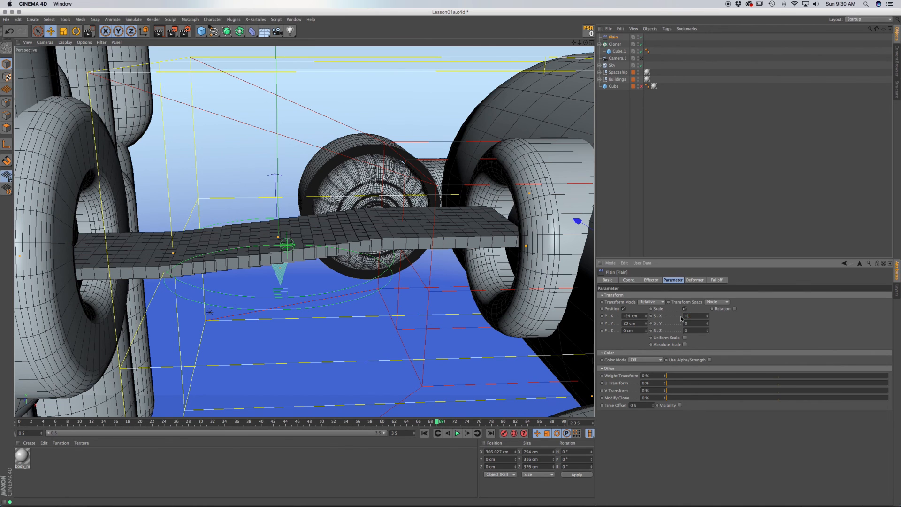
pyautogui.press('Tab')
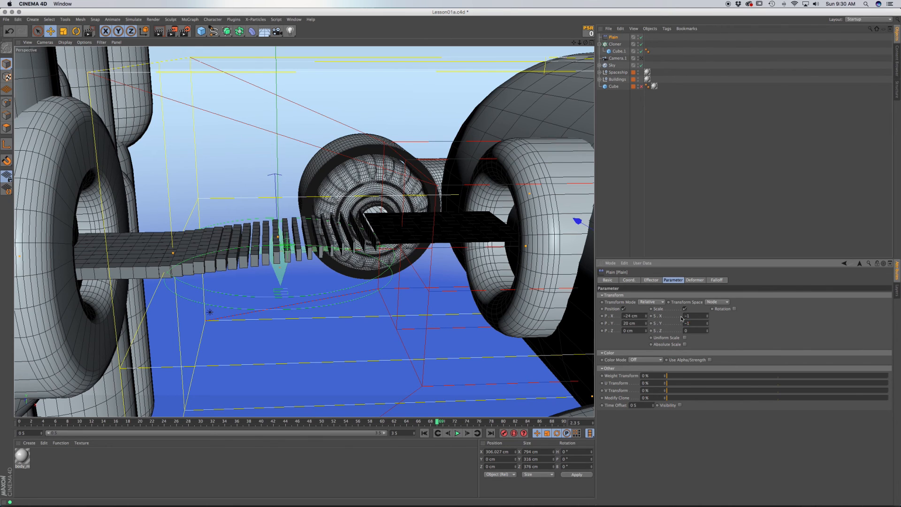
pyautogui.press('Tab')
pyautogui.press('Tab')
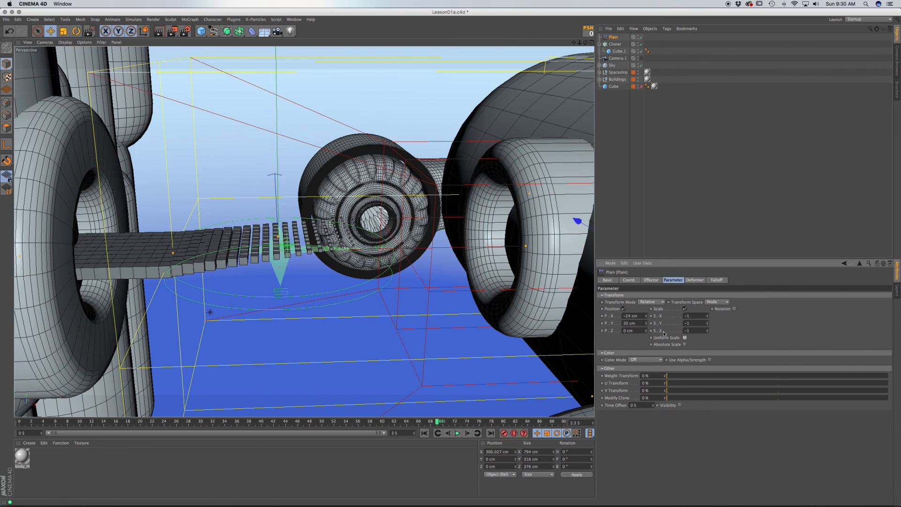
# - Slide the effector along X towards the spaceship to about 464 cm to preview how the cubes shrink
pyautogui.keyDown('alt'); pyautogui.moveTo(559, 244); pyautogui.dragTo(558, 244); pyautogui.keyUp('alt')
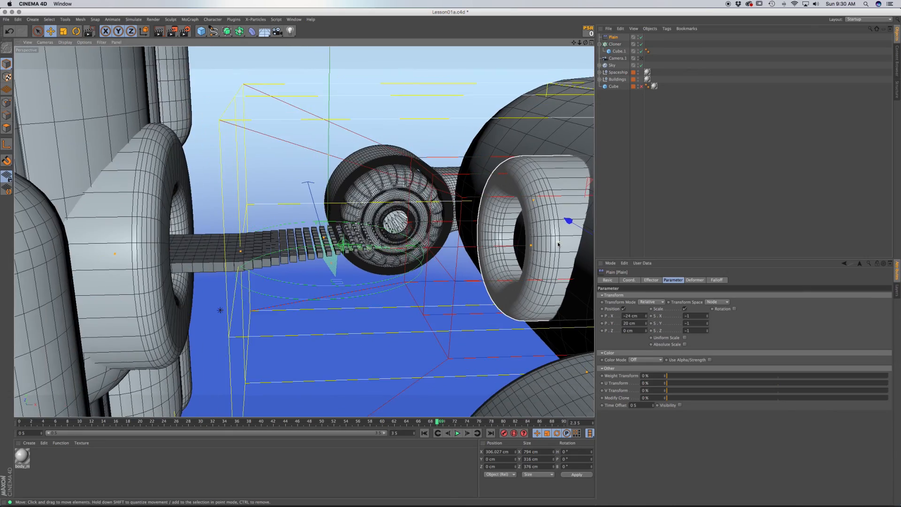
pyautogui.keyDown('alt'); pyautogui.moveTo(555, 250); pyautogui.dragTo(445, 255, button='middle'); pyautogui.keyUp('alt')
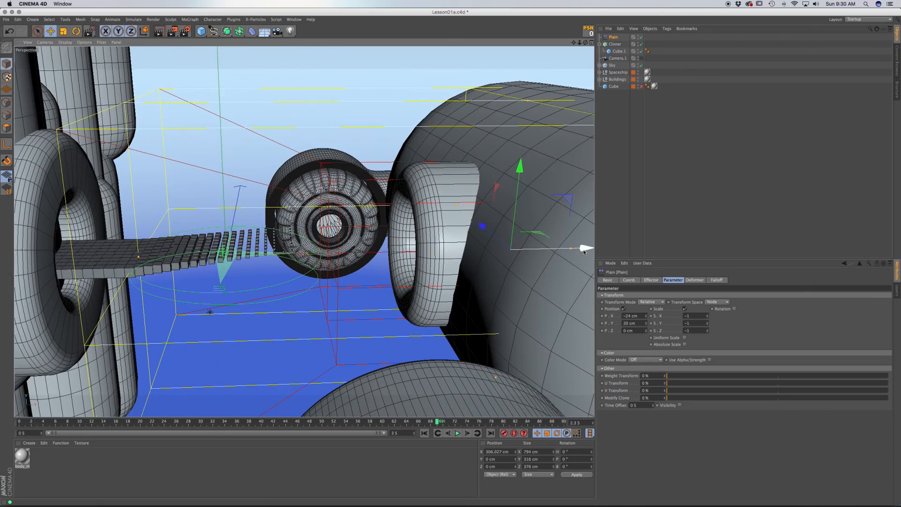
pyautogui.moveTo(584, 251)
pyautogui.mouseDown()
pyautogui.moveTo(373, 242)
pyautogui.moveTo(416, 252)
pyautogui.moveTo(584, 251)
pyautogui.mouseUp()
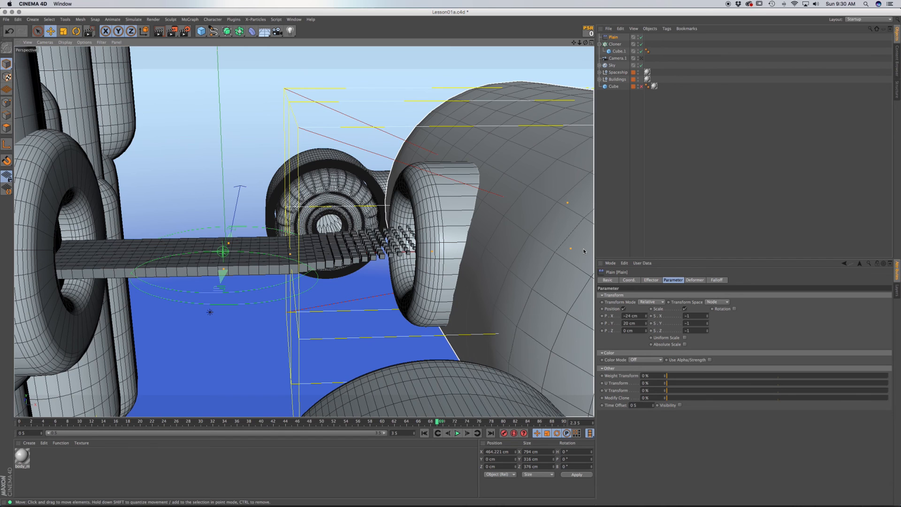
# - Enable rotation on the Plain effector and set its heading, pitch and bank to 45°
pyautogui.click(735, 309)
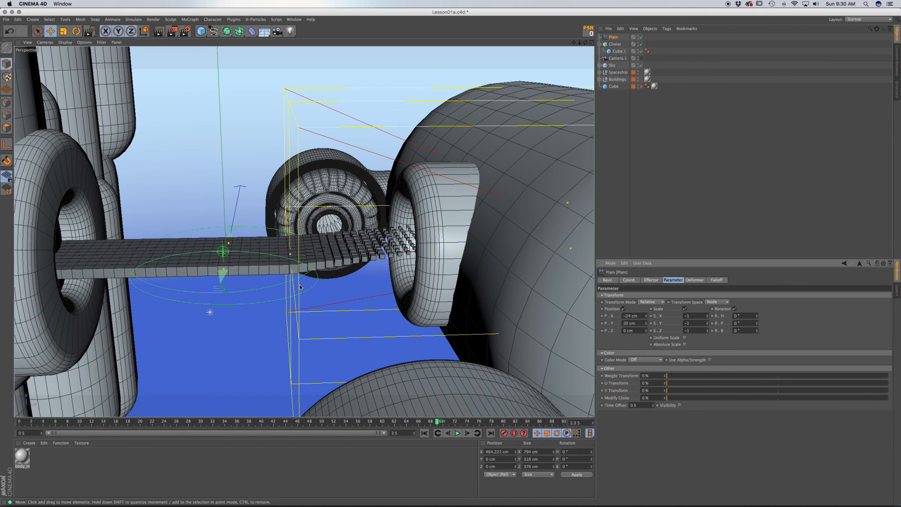
pyautogui.click(734, 316)
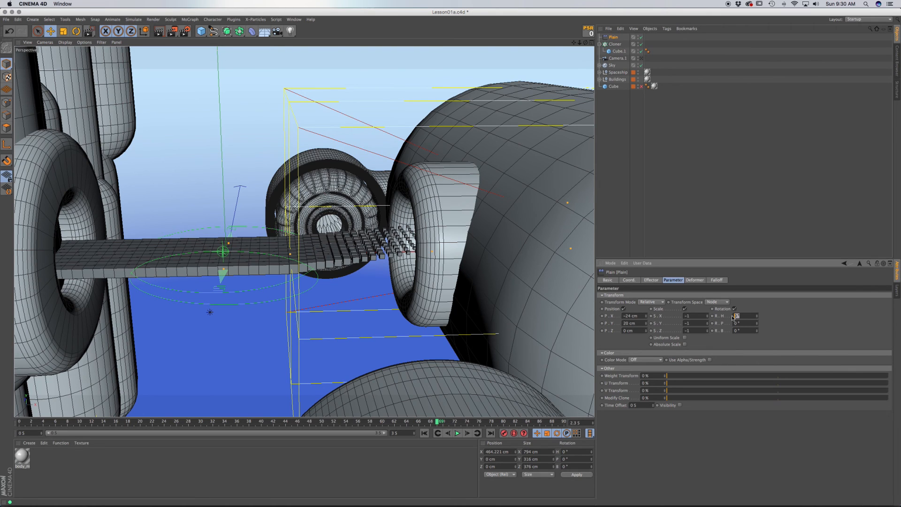
pyautogui.write('45')
pyautogui.press('Tab')
pyautogui.write('45')
pyautogui.press('Tab')
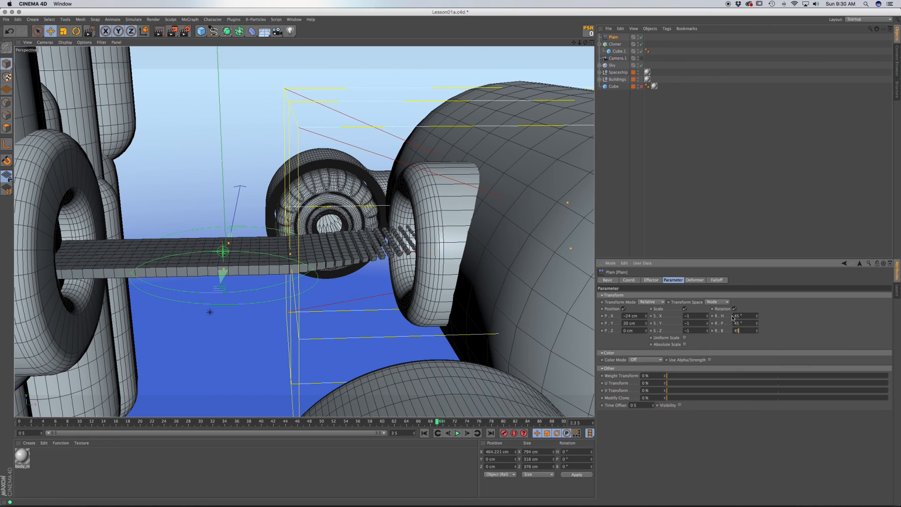
pyautogui.write('45')
pyautogui.press('Return')
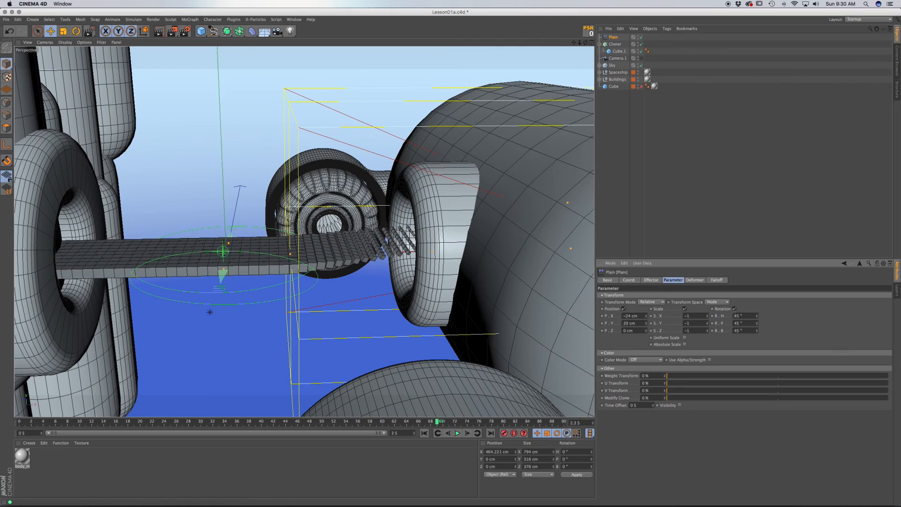
# - Slide the effector back along X to about 299 cm and set its X position offset to -12 cm
pyautogui.scroll(-8, 449, 260)
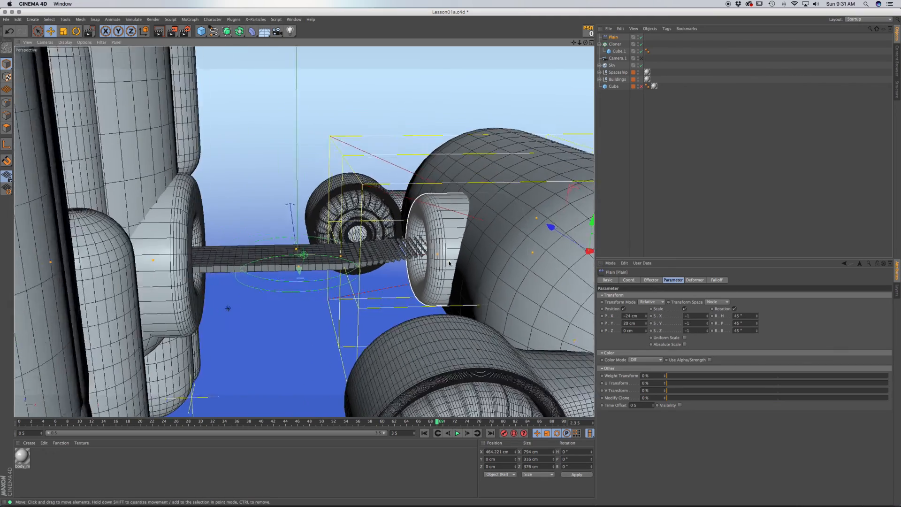
pyautogui.keyDown('alt'); pyautogui.moveTo(449, 260); pyautogui.dragTo(392, 260, button='middle'); pyautogui.keyUp('alt')
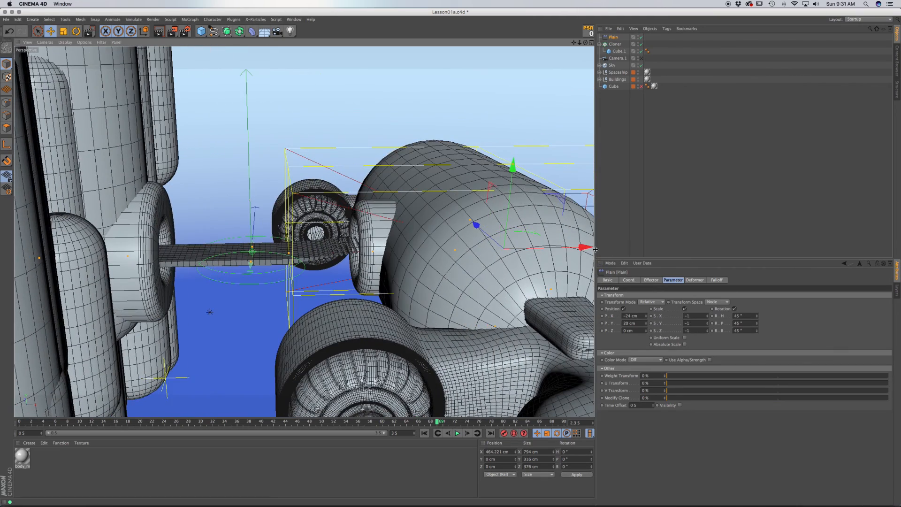
pyautogui.moveTo(587, 248); pyautogui.dragTo(504, 242)
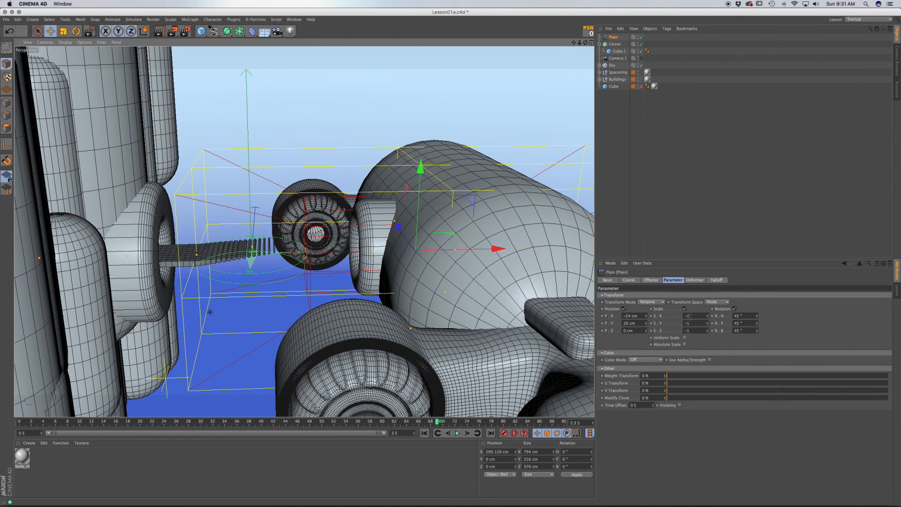
pyautogui.click(645, 314)
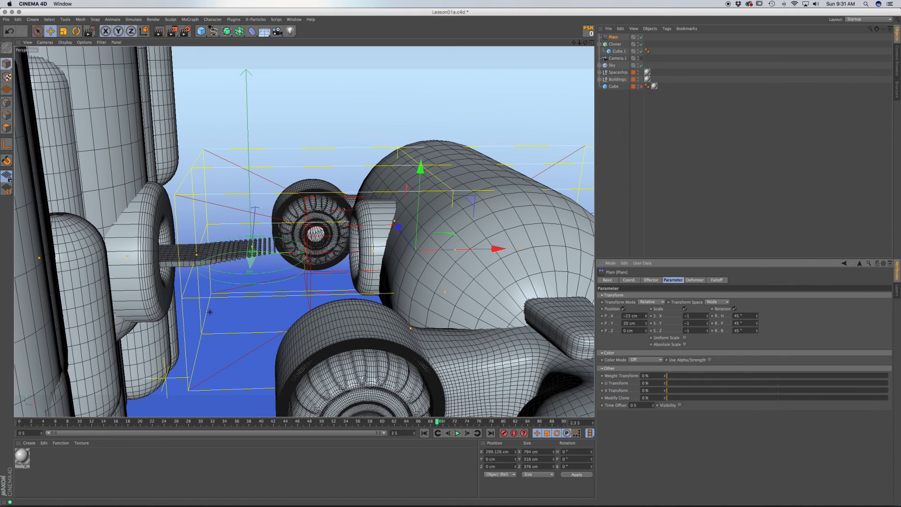
pyautogui.moveTo(645, 315); pyautogui.dragTo(646, 317)
# - Reduce the effector's falloff to 20% and lower its vertical position offset so the affected cubes drop below the bridge
pyautogui.click(716, 280)
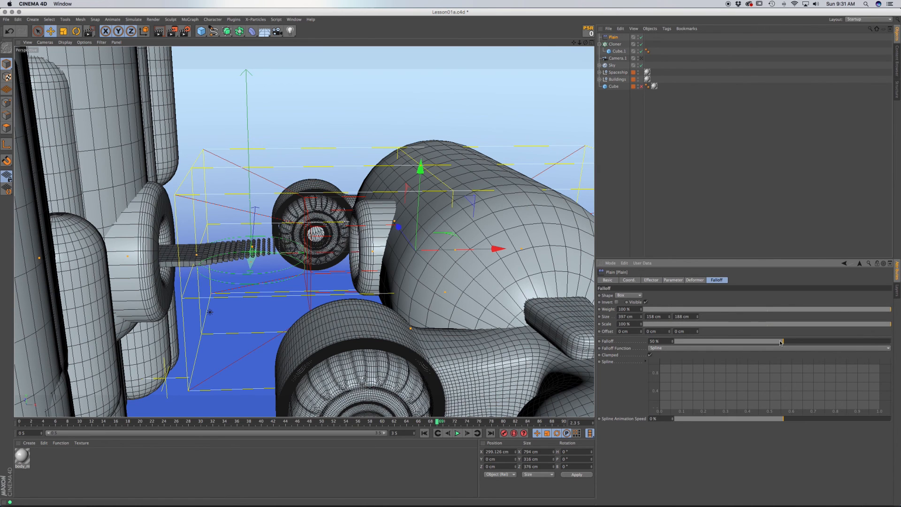
pyautogui.moveTo(780, 343); pyautogui.dragTo(719, 346)
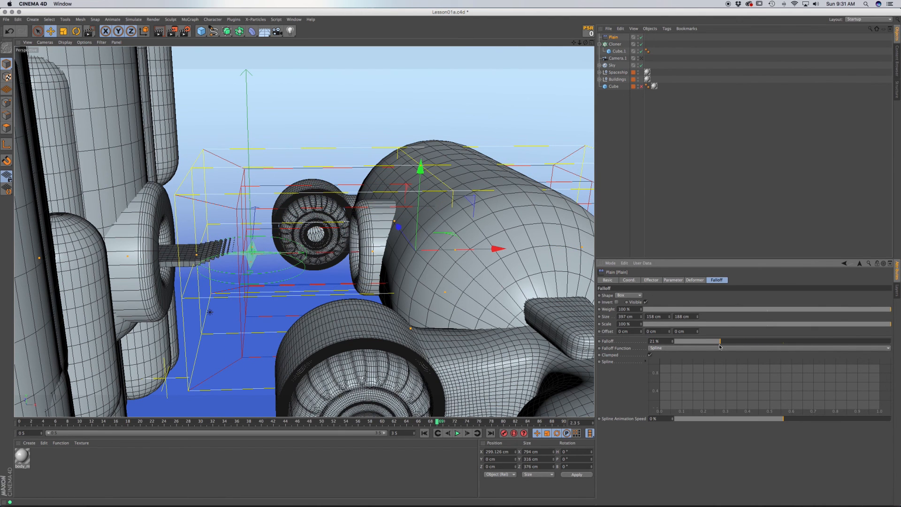
pyautogui.click(673, 280)
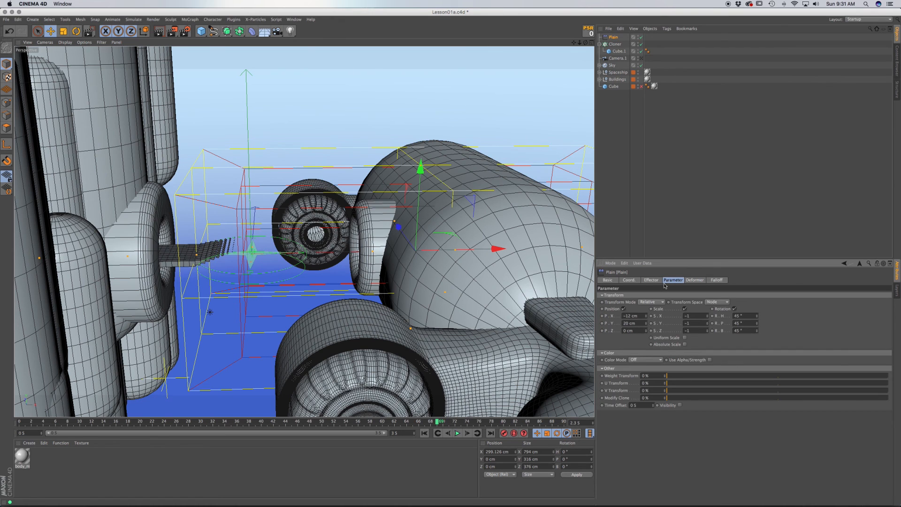
pyautogui.moveTo(648, 318)
pyautogui.mouseDown()
pyautogui.moveTo(647, 308)
pyautogui.moveTo(647, 328)
pyautogui.mouseUp()
pyautogui.click(710, 281)
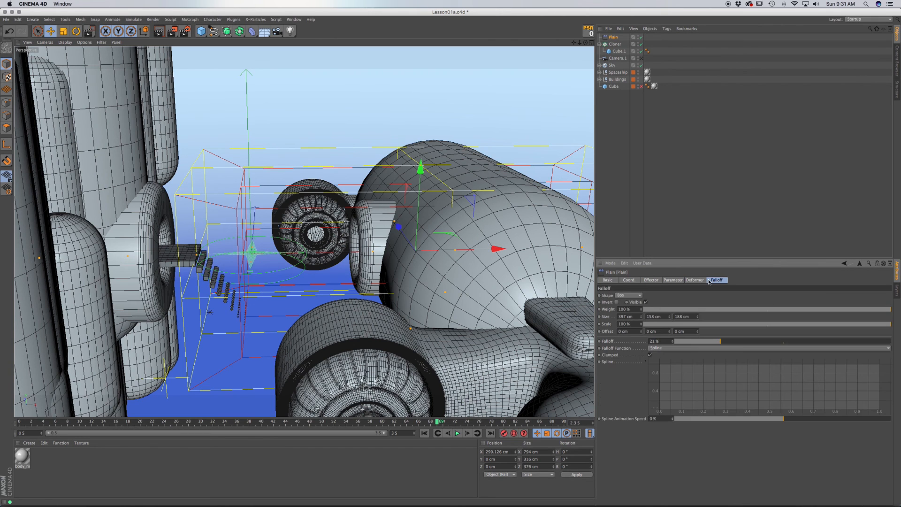
pyautogui.moveTo(721, 341)
pyautogui.mouseDown()
pyautogui.moveTo(676, 344)
pyautogui.moveTo(719, 346)
pyautogui.mouseUp()
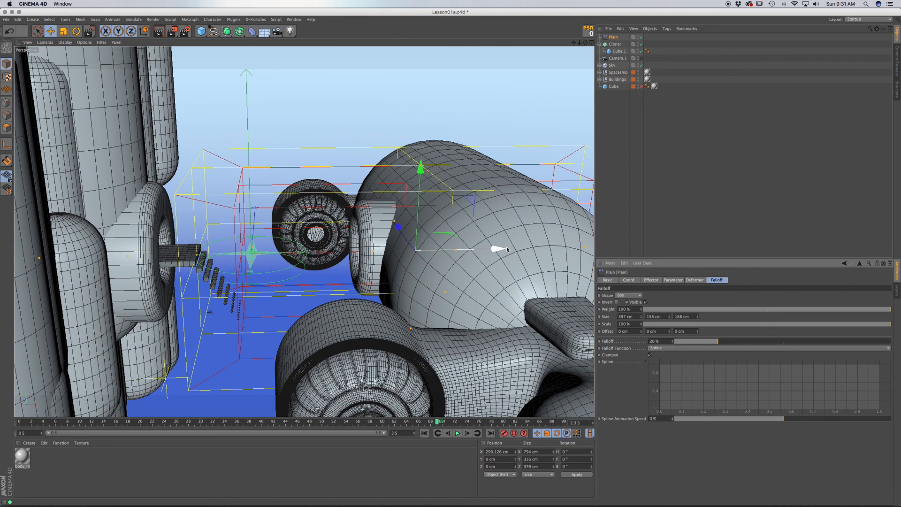
# - Move the effector along X to about 641 cm, clear of the whole bridge, and save the scene
pyautogui.moveTo(499, 248); pyautogui.dragTo(638, 278)
pyautogui.moveTo(669, 251)
pyautogui.mouseDown()
pyautogui.moveTo(547, 249)
pyautogui.moveTo(672, 251)
pyautogui.mouseUp()
pyautogui.moveTo(507, 256); pyautogui.dragTo(507, 257)
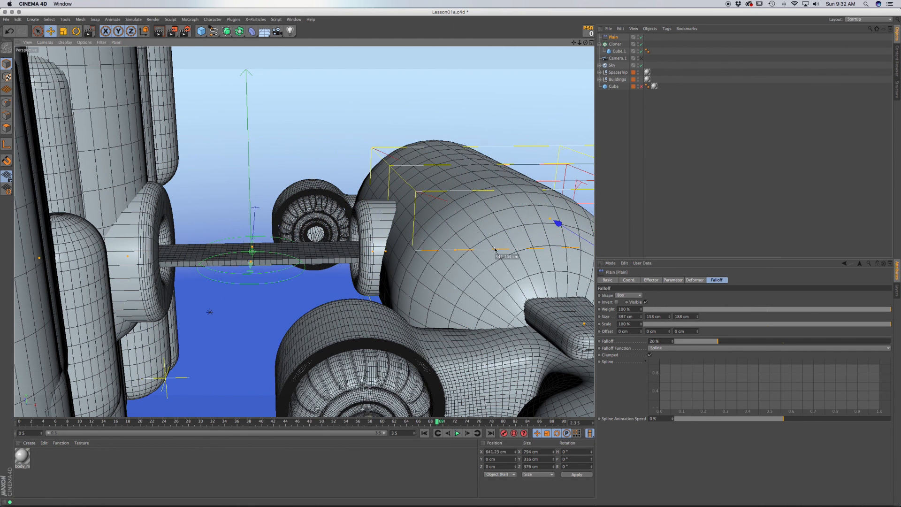
pyautogui.press('super+s')
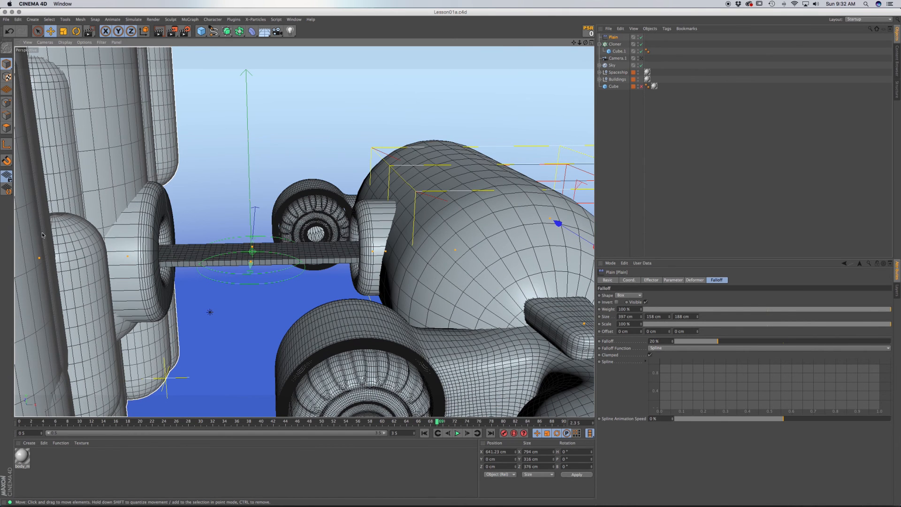
# - Add a Cylinder at the middle of the bridge, turn off its caps and show its object properties
pyautogui.keyDown('alt'); pyautogui.moveTo(236, 238); pyautogui.dragTo(216, 250); pyautogui.keyUp('alt')
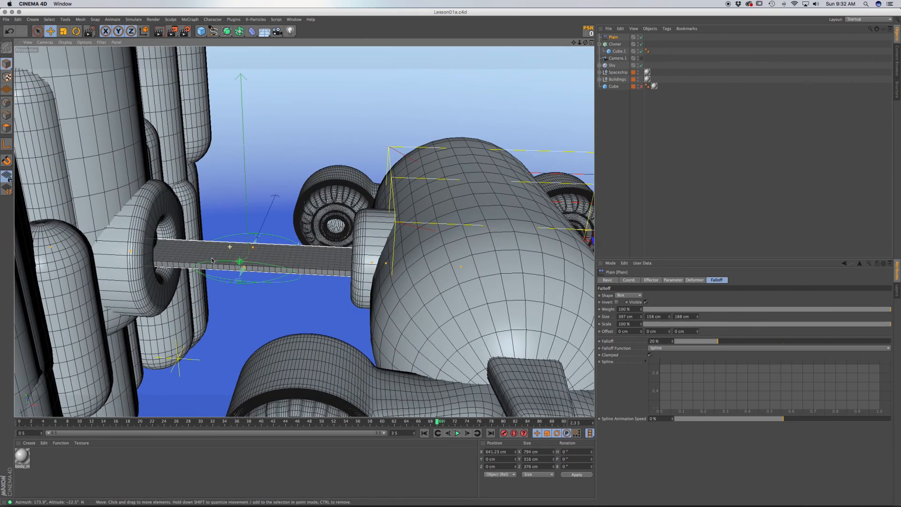
pyautogui.click(202, 31)
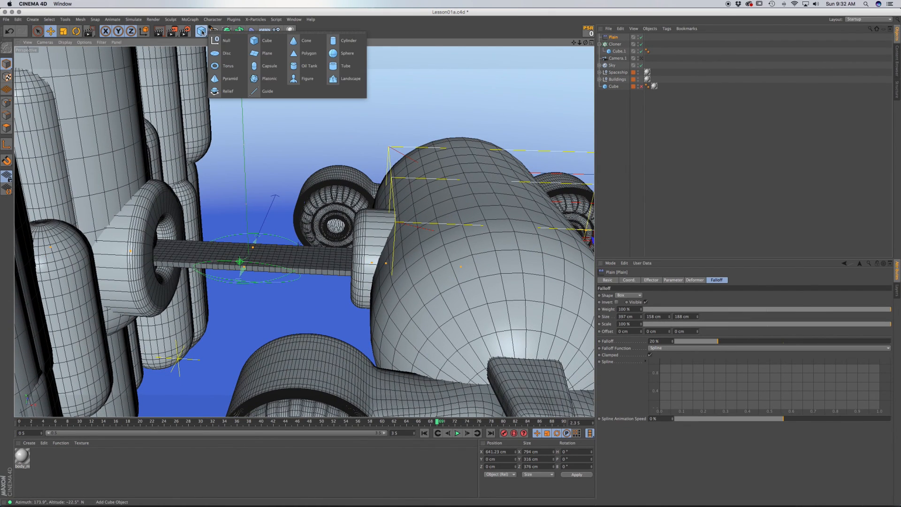
pyautogui.click(338, 43)
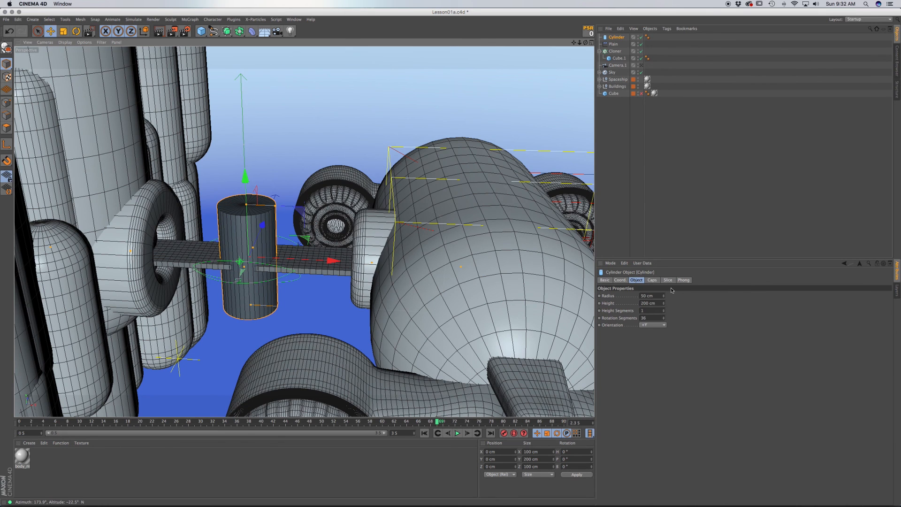
pyautogui.click(653, 280)
pyautogui.click(624, 295)
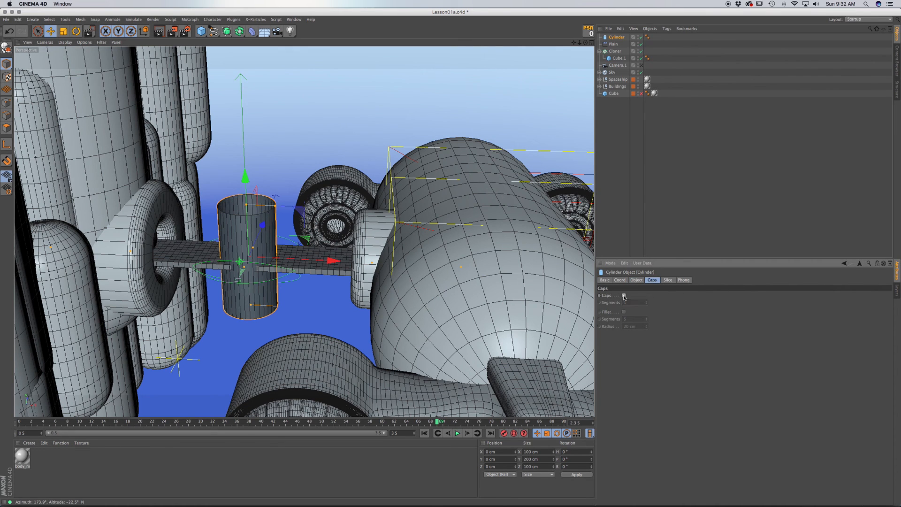
pyautogui.click(638, 281)
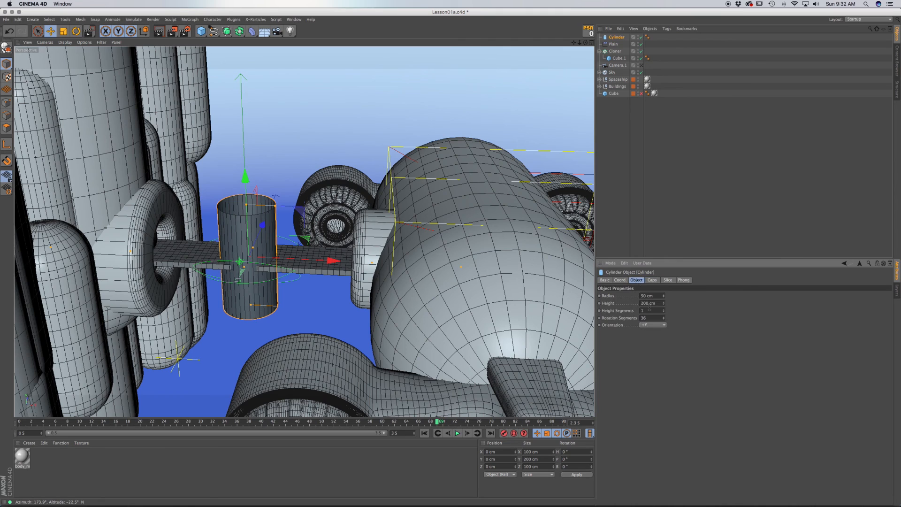
# - Orient the cylinder along -X and set its height to 425 cm so it spans the whole bridge
pyautogui.click(652, 325)
pyautogui.click(651, 339)
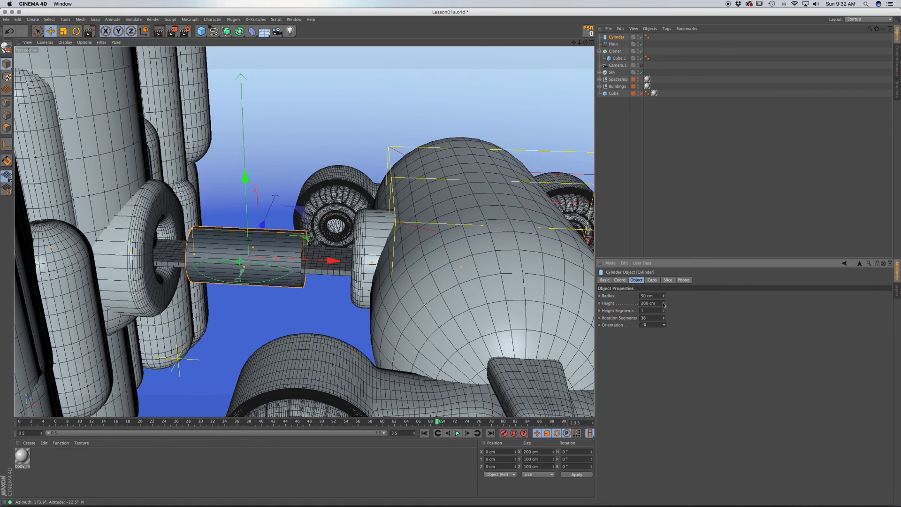
pyautogui.moveTo(663, 303); pyautogui.dragTo(664, 270)
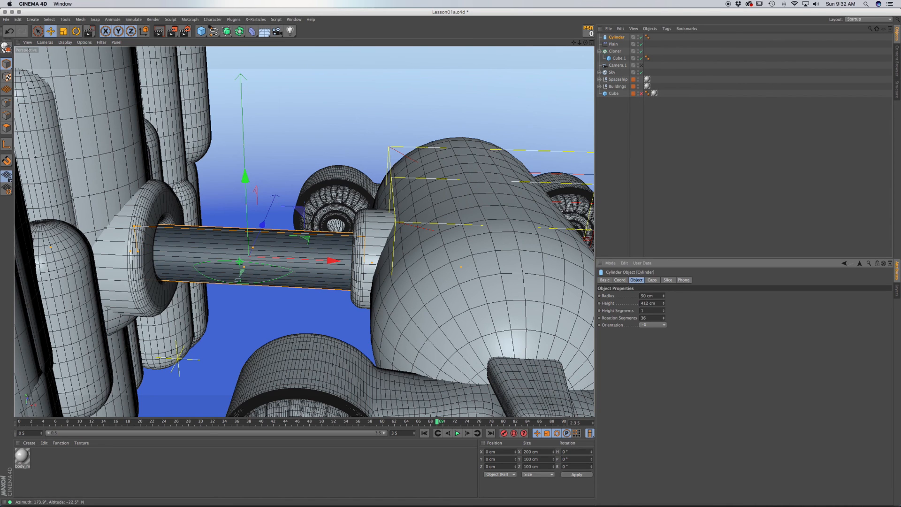
pyautogui.click(646, 303)
pyautogui.write('4')
pyautogui.keyDown('alt'); pyautogui.moveTo(322, 258); pyautogui.dragTo(185, 264); pyautogui.keyUp('alt')
pyautogui.keyDown('alt'); pyautogui.moveTo(232, 259); pyautogui.dragTo(319, 259); pyautogui.keyUp('alt')
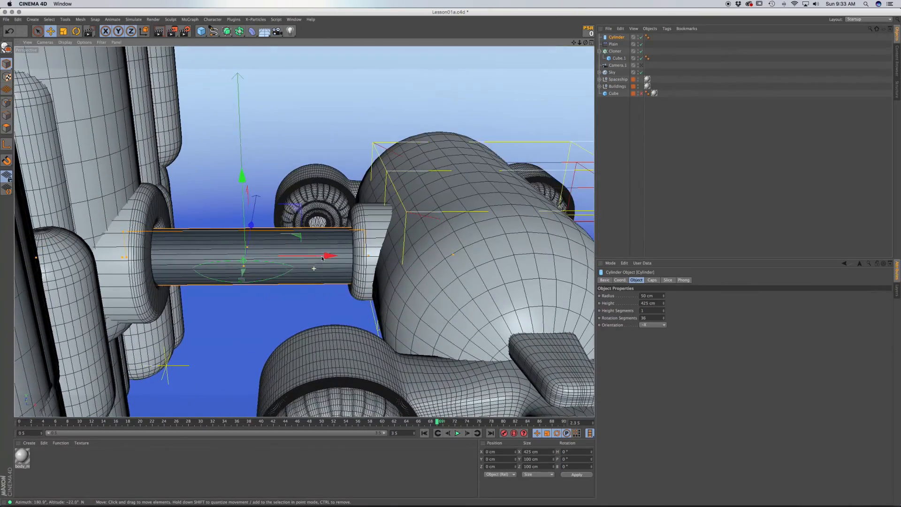
# - Set the cylinder's height segments to 36 and save the scene
pyautogui.click(646, 311)
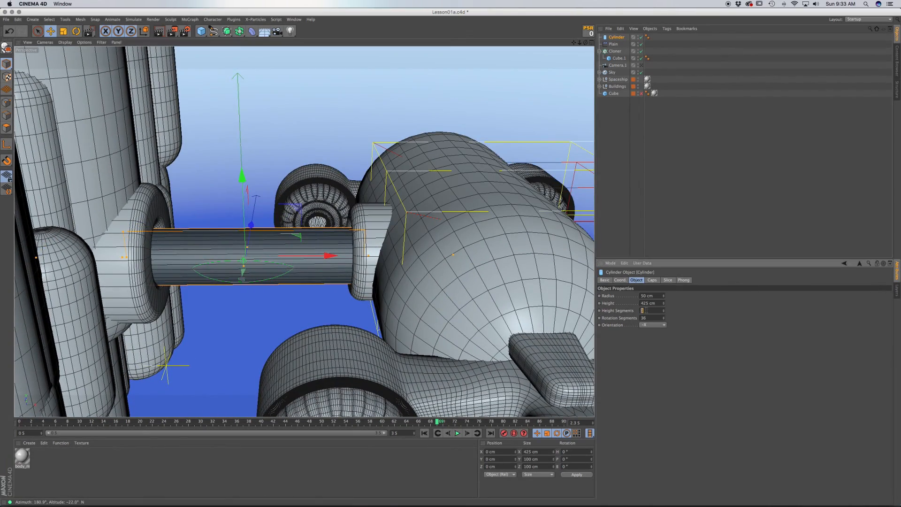
pyautogui.write('36')
pyautogui.press('Return')
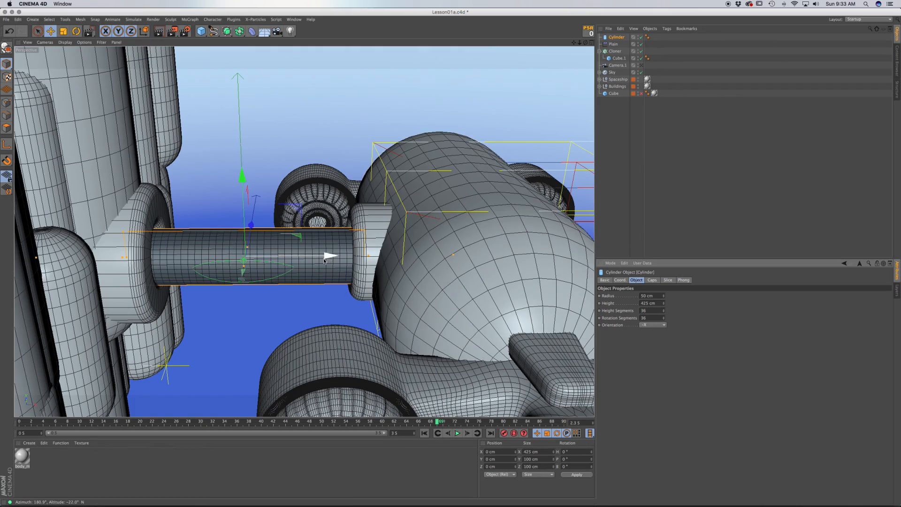
pyautogui.scroll(8, 326, 264)
pyautogui.scroll(2, 327, 266)
pyautogui.keyDown('alt'); pyautogui.moveTo(336, 267); pyautogui.dragTo(308, 283); pyautogui.keyUp('alt')
pyautogui.scroll(-6, 329, 266)
pyautogui.scroll(-2, 329, 265)
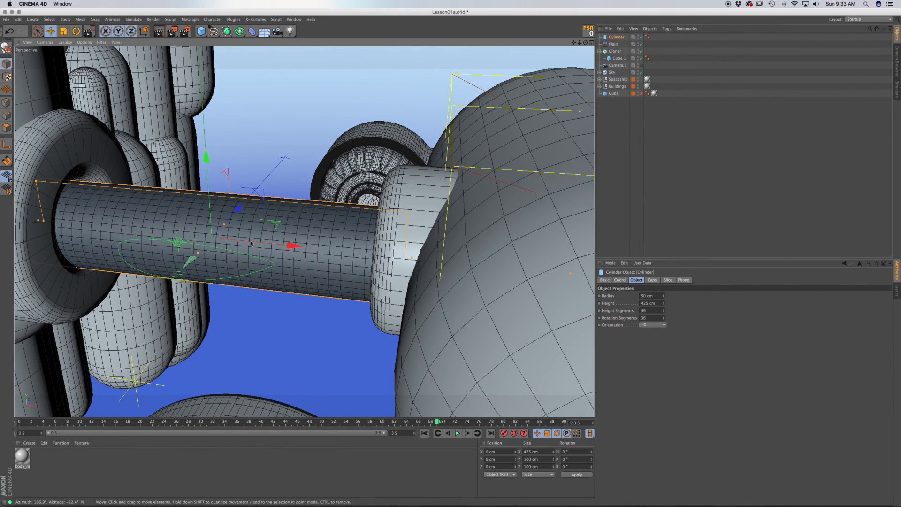
pyautogui.keyDown('alt'); pyautogui.moveTo(251, 242); pyautogui.dragTo(250, 248); pyautogui.keyUp('alt')
pyautogui.press('super+s')
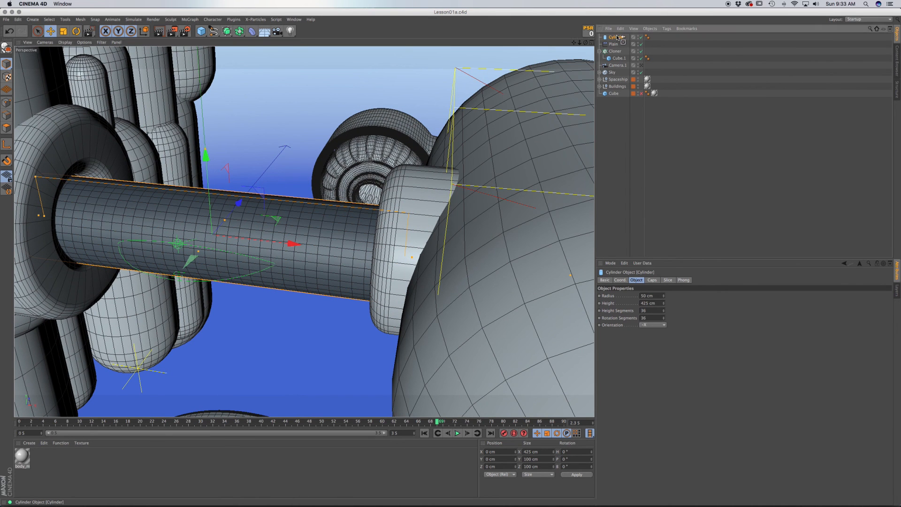
# - Duplicate the cylinder with the original switched off, and make the copy editable
pyautogui.keyDown('super'); pyautogui.moveTo(617, 37); pyautogui.dragTo(618, 39); pyautogui.keyUp('super')
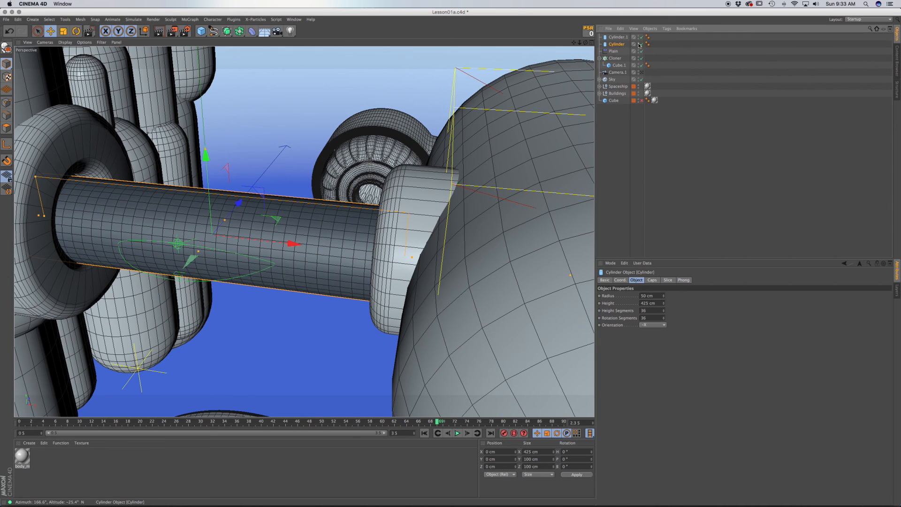
pyautogui.click(639, 44)
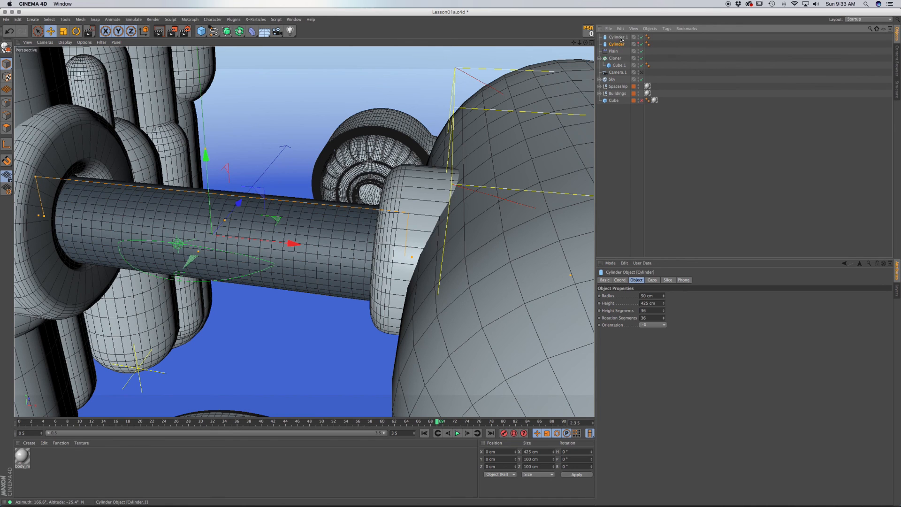
pyautogui.click(620, 37)
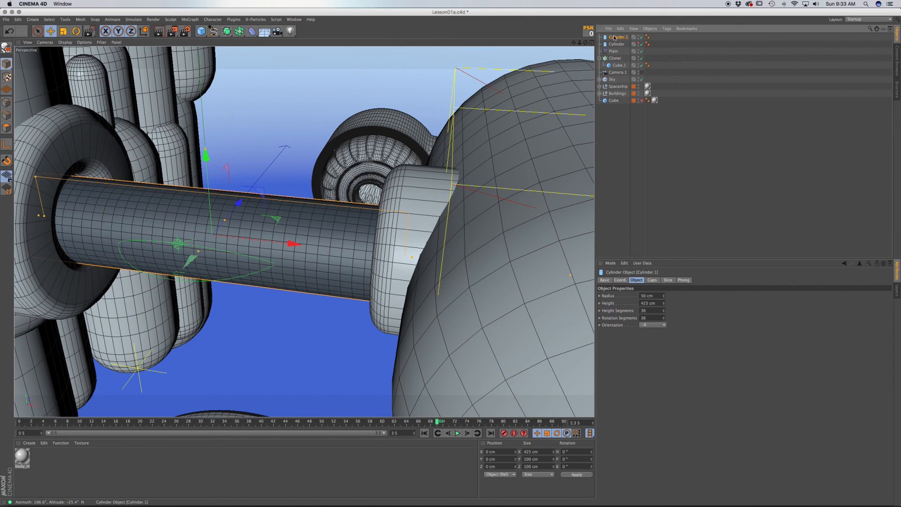
pyautogui.click(6, 48)
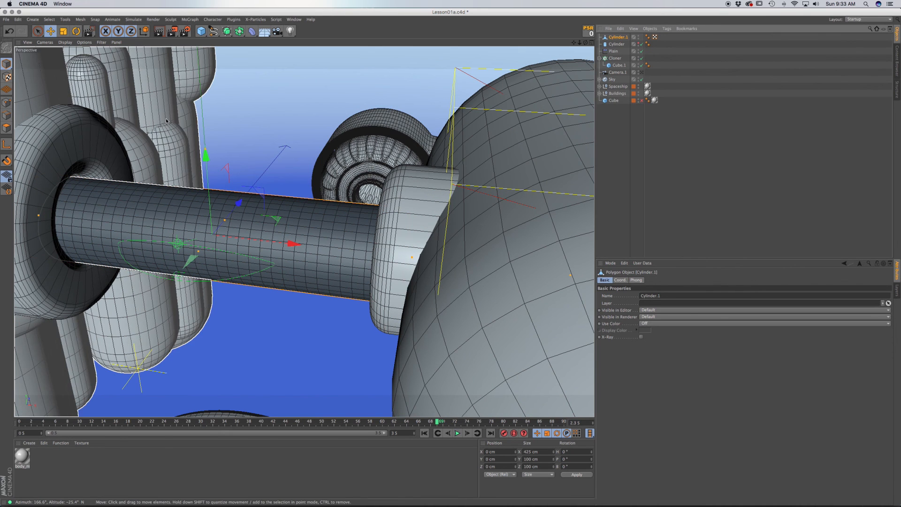
# - Delete all polygons of the editable cylinder copy except a single one near the middle of its side
pyautogui.click(38, 31)
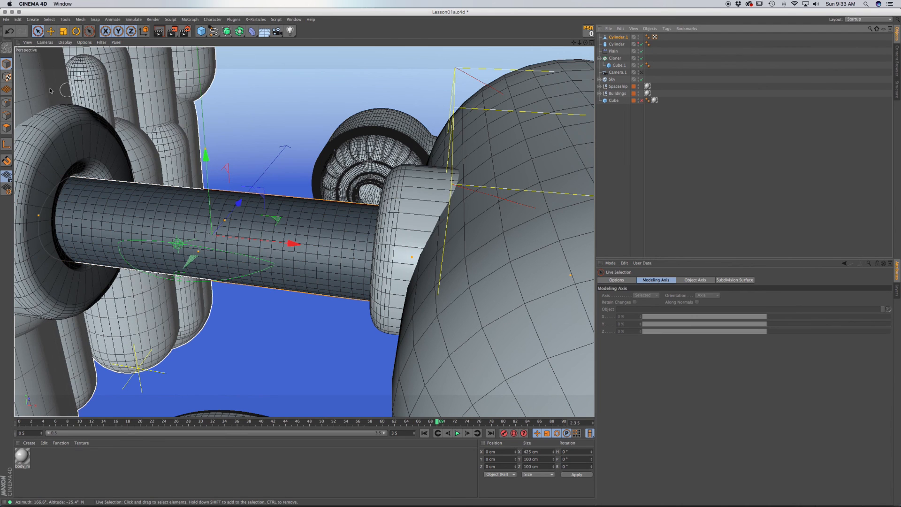
pyautogui.click(6, 127)
pyautogui.click(207, 240)
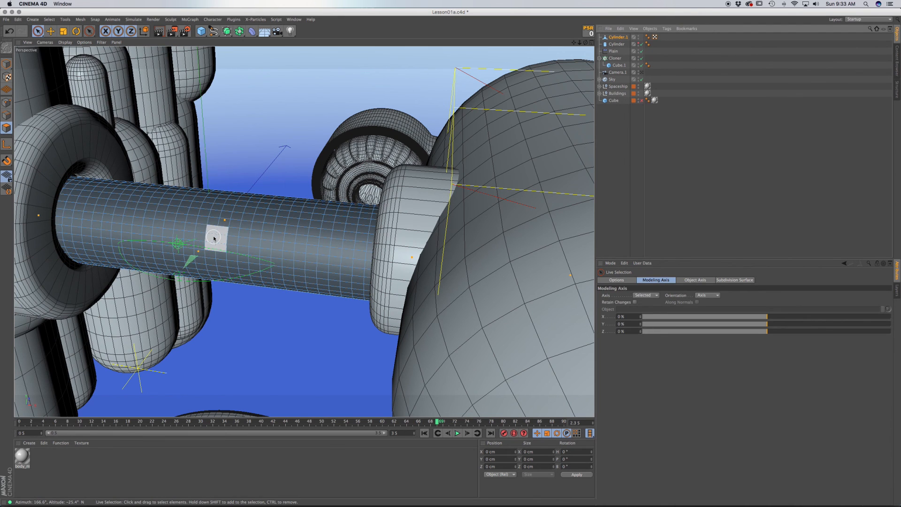
pyautogui.scroll(5, 208, 241)
pyautogui.click(206, 241)
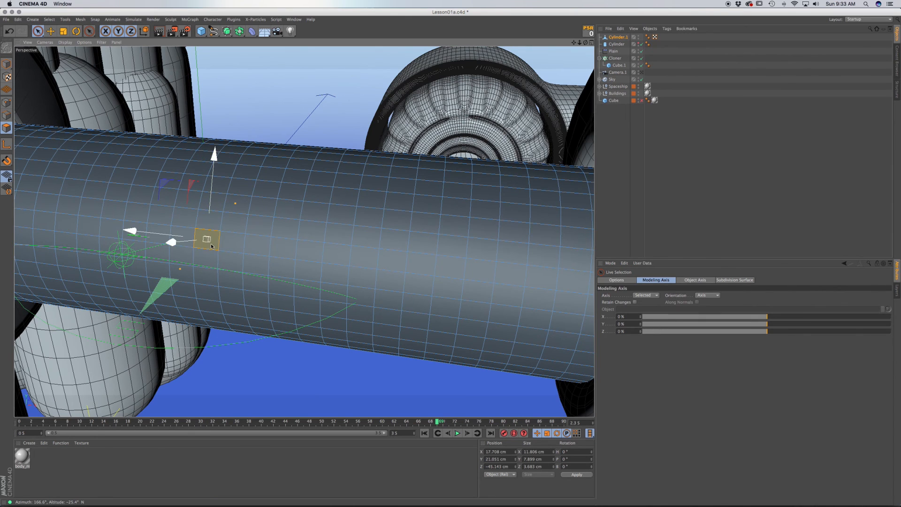
pyautogui.press('u')
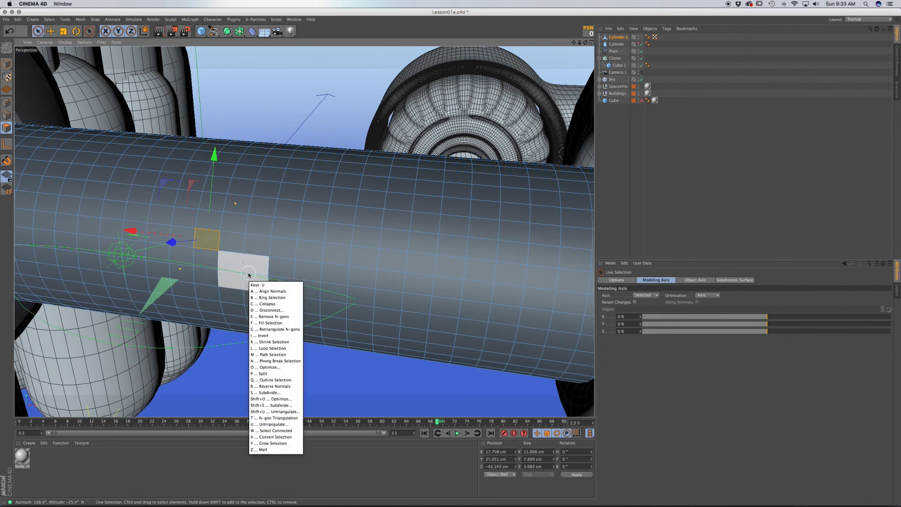
pyautogui.press('i')
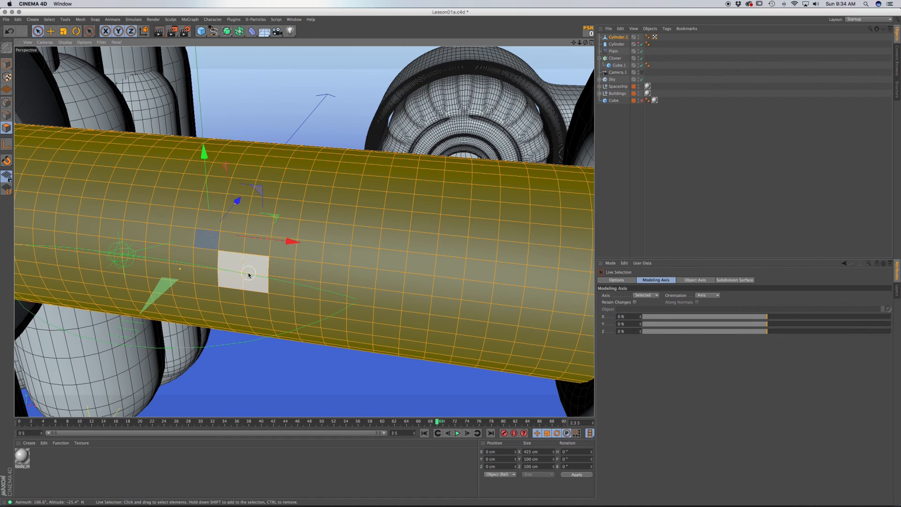
pyautogui.press('Delete')
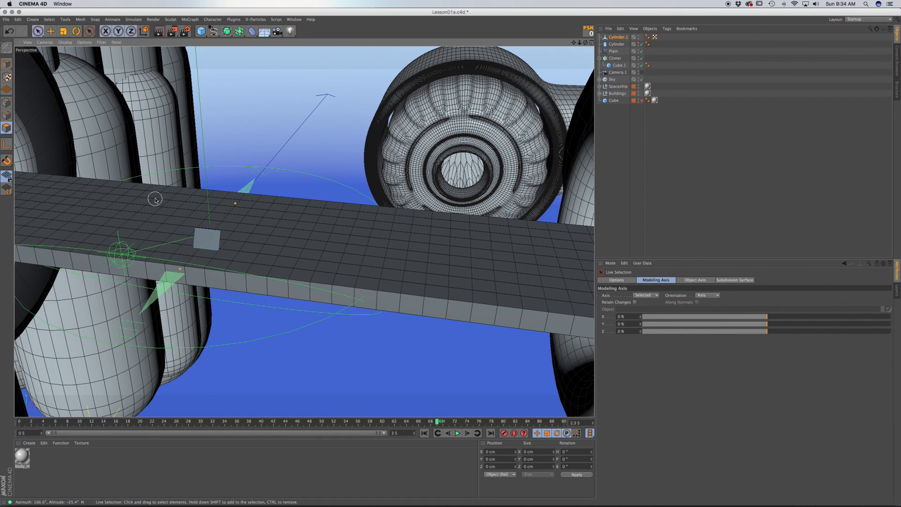
# - Remove the cylinder copy's leftover points with Optimize and return to model mode
pyautogui.click(6, 103)
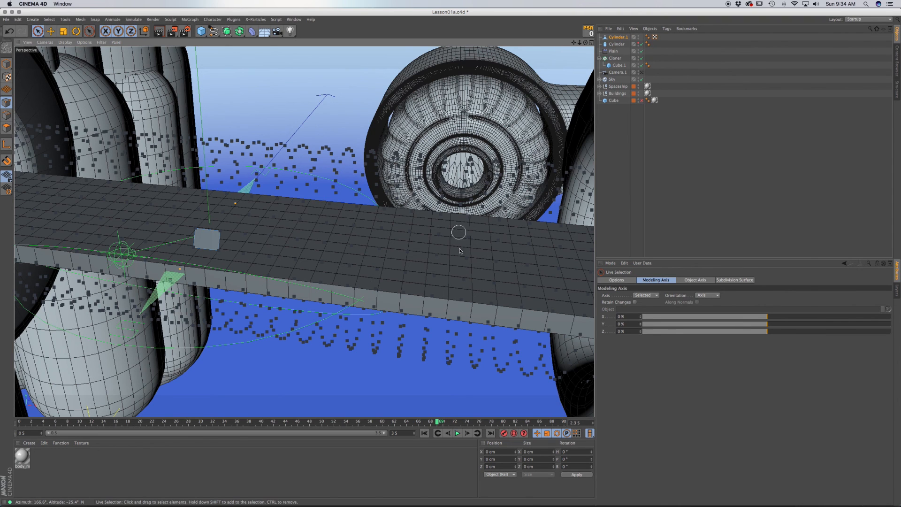
pyautogui.rightClick(254, 364)
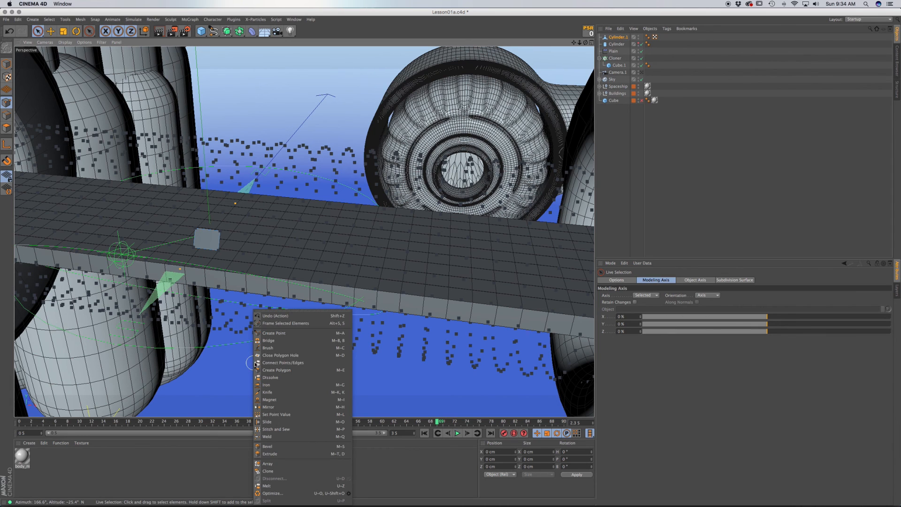
pyautogui.click(289, 493)
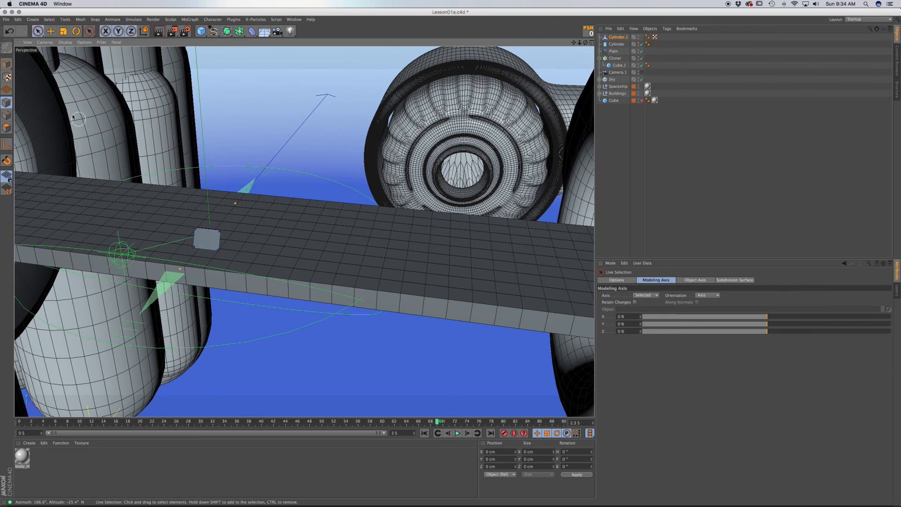
pyautogui.click(7, 63)
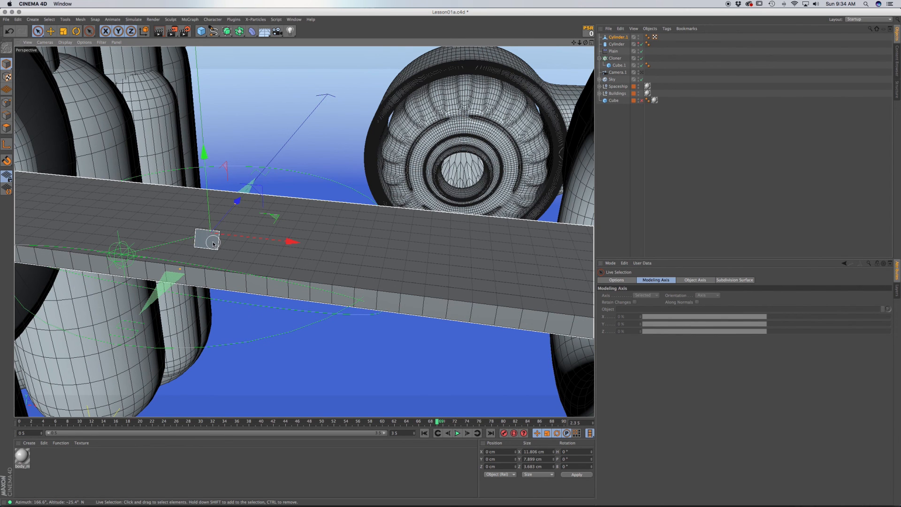
# - Rename the single-polygon cylinder copy as Polygon
pyautogui.keyDown('alt'); pyautogui.moveTo(212, 242); pyautogui.dragTo(175, 235); pyautogui.keyUp('alt')
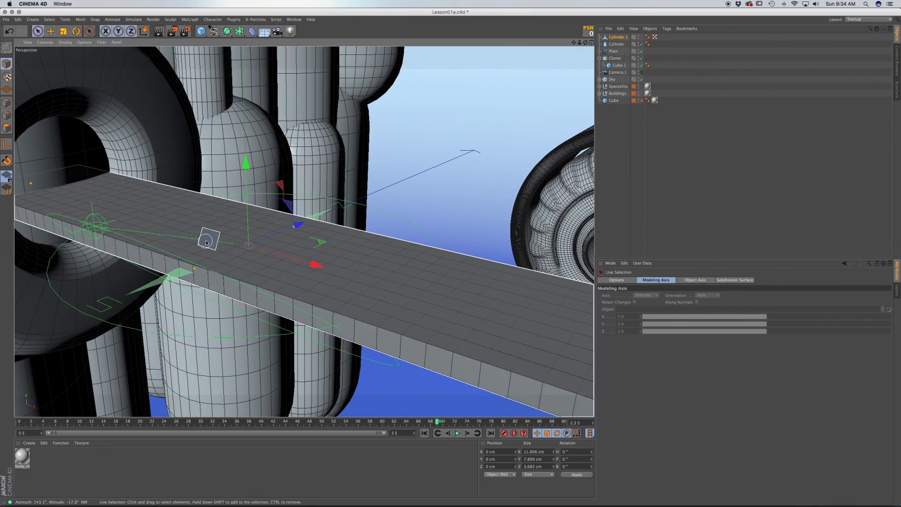
pyautogui.keyDown('alt'); pyautogui.moveTo(208, 243); pyautogui.dragTo(263, 236); pyautogui.keyUp('alt')
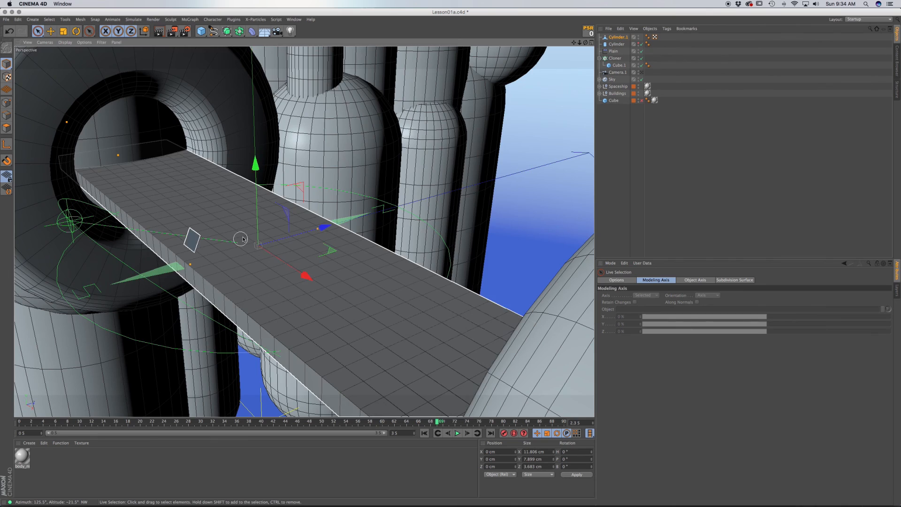
pyautogui.moveTo(241, 238)
pyautogui.keyDown('alt'); pyautogui.mouseDown()
pyautogui.moveTo(340, 229)
pyautogui.moveTo(348, 238)
pyautogui.mouseUp(); pyautogui.keyUp('alt')
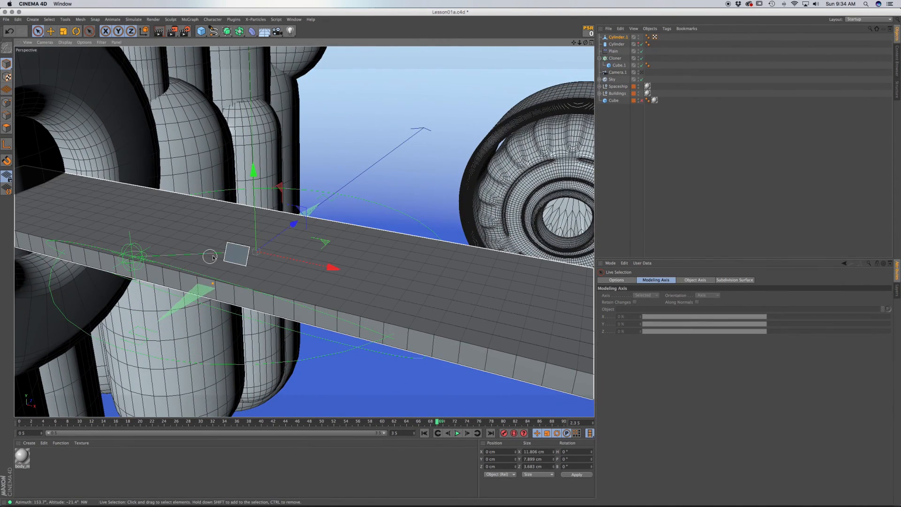
pyautogui.click(238, 256)
pyautogui.click(616, 39)
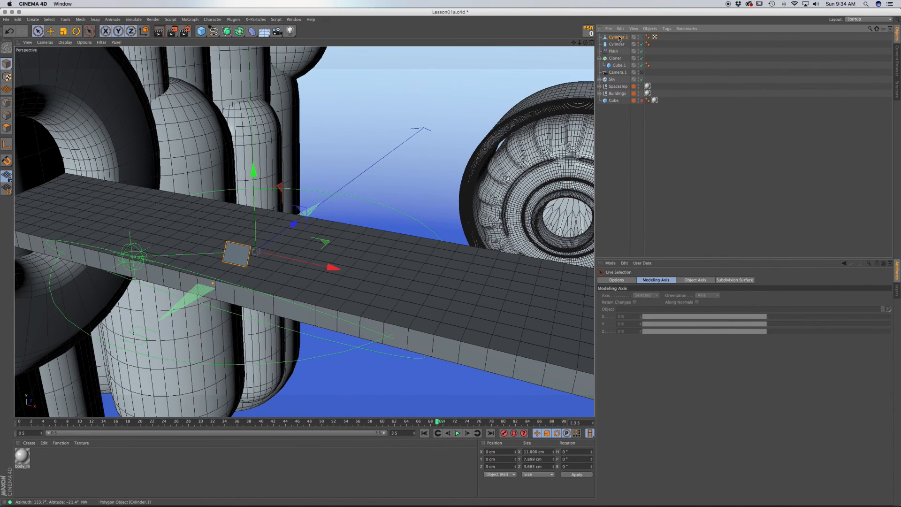
pyautogui.doubleClick(617, 38)
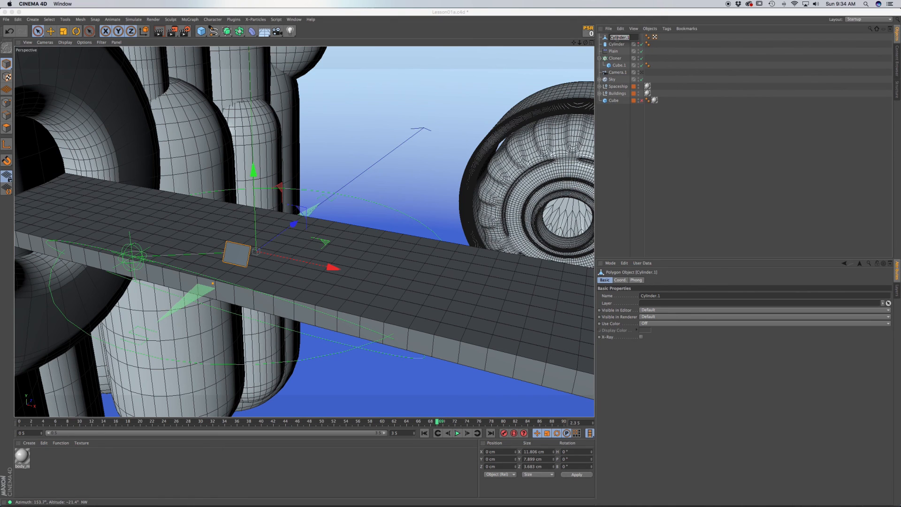
pyautogui.write('F')
pyautogui.write('olygon')
pyautogui.press('Return')
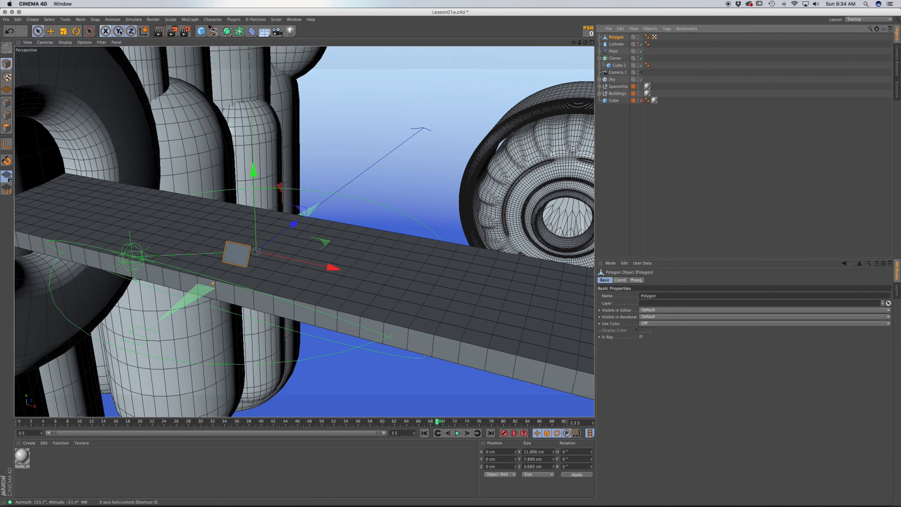
# - Try to center the Polygon object with the Center to Parent command
pyautogui.click(81, 19)
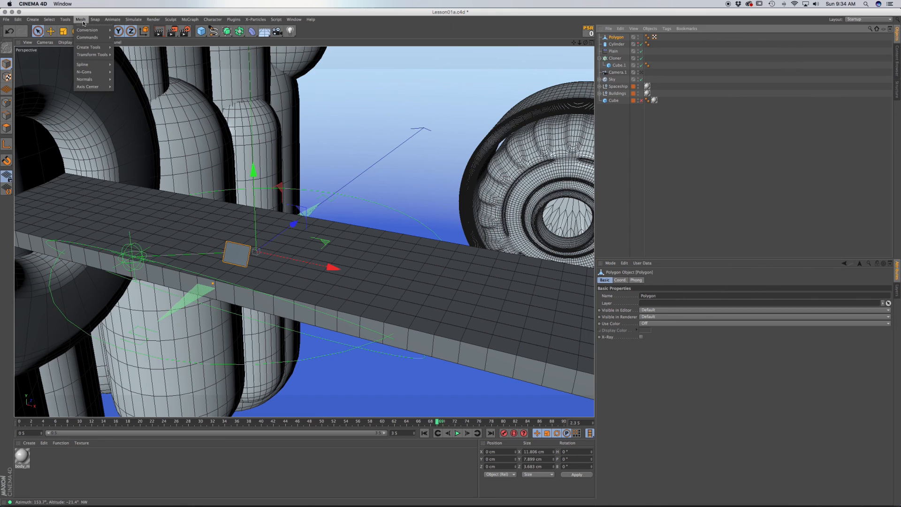
pyautogui.moveTo(87, 87)
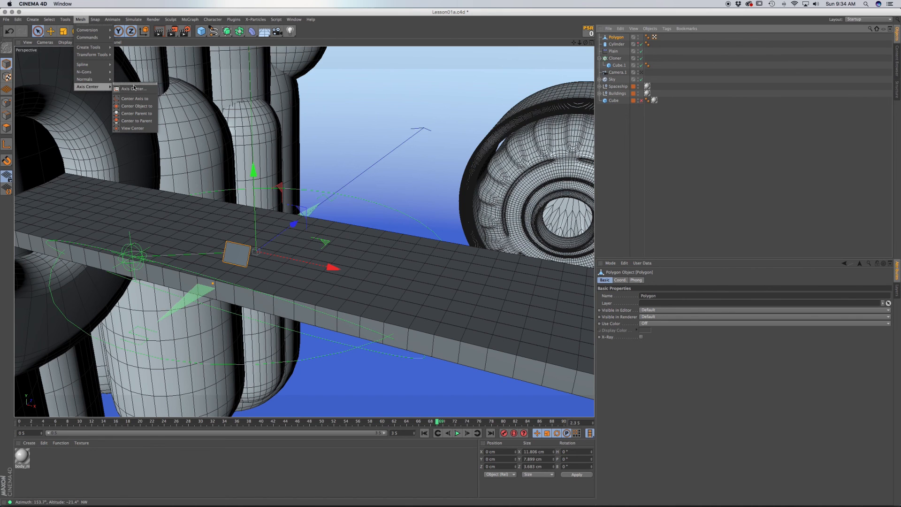
pyautogui.click(145, 121)
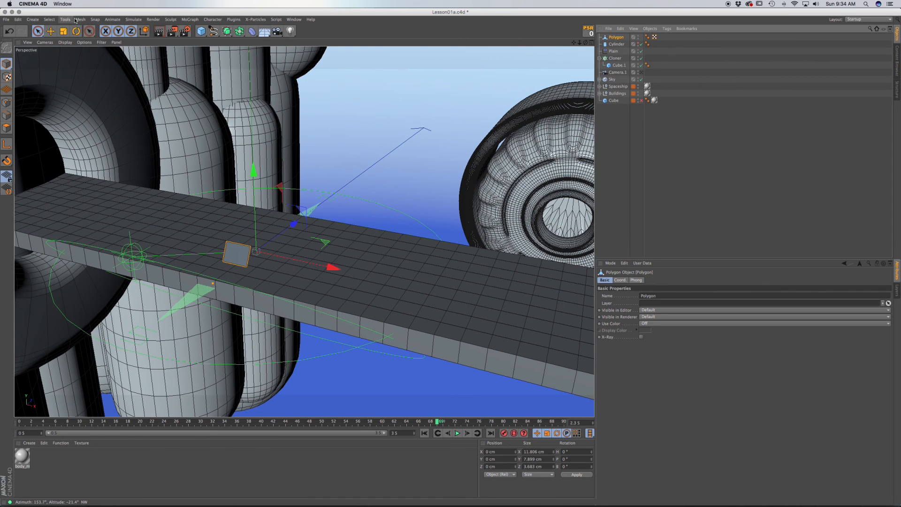
# - Move the Polygon object's axis to the middle of its face with the Center Axis to command
pyautogui.click(80, 20)
pyautogui.moveTo(89, 87)
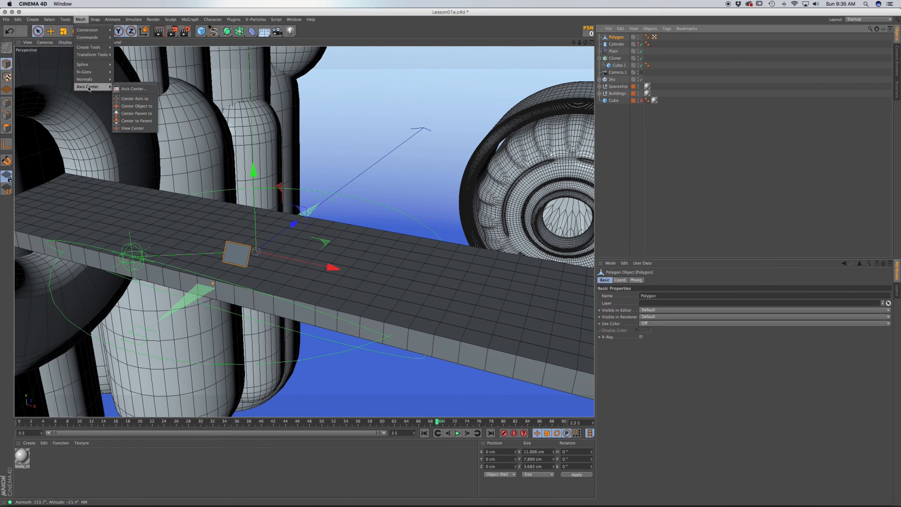
pyautogui.click(139, 99)
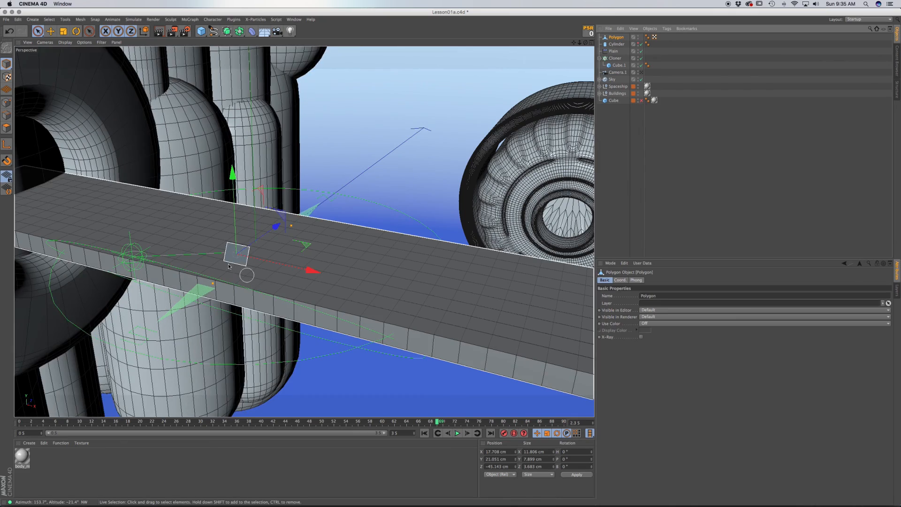
# - Add a second MoGraph Cloner to the scene for cloning the polygon
pyautogui.keyDown('alt'); pyautogui.moveTo(237, 256); pyautogui.dragTo(360, 255); pyautogui.keyUp('alt')
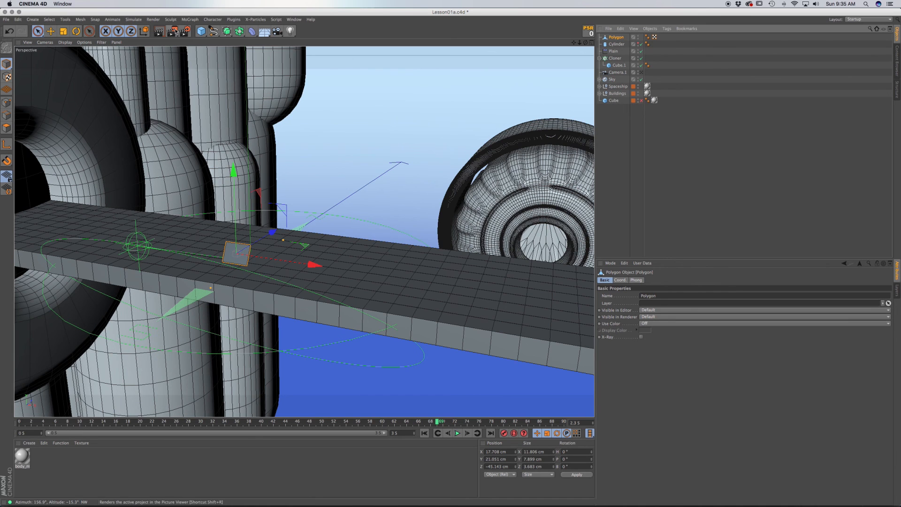
pyautogui.click(191, 20)
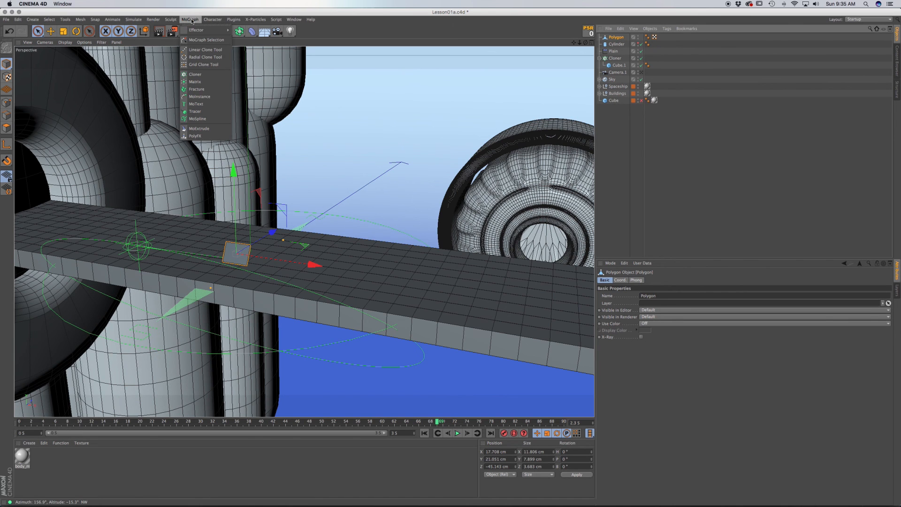
pyautogui.click(196, 75)
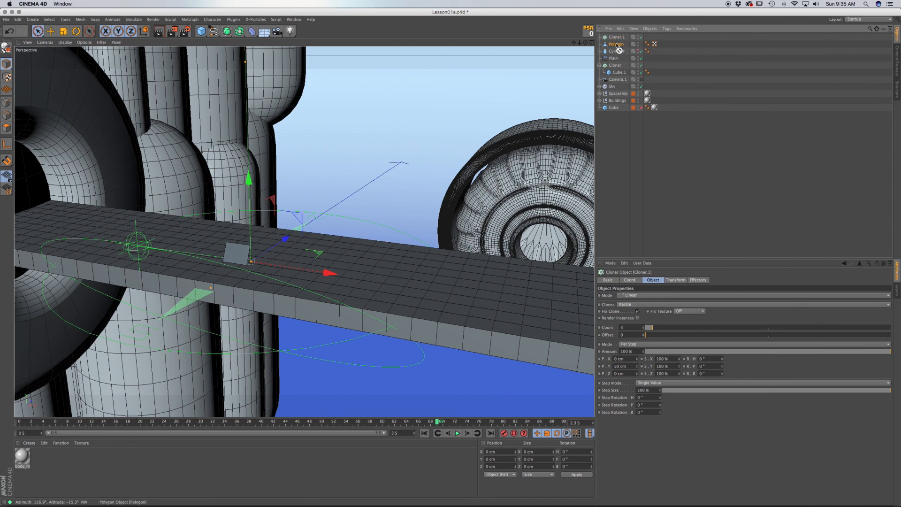
# - Nest the Polygon under the new cloner and set the cloner to Object mode with the Cylinder as its target object
pyautogui.moveTo(618, 39); pyautogui.dragTo(617, 37)
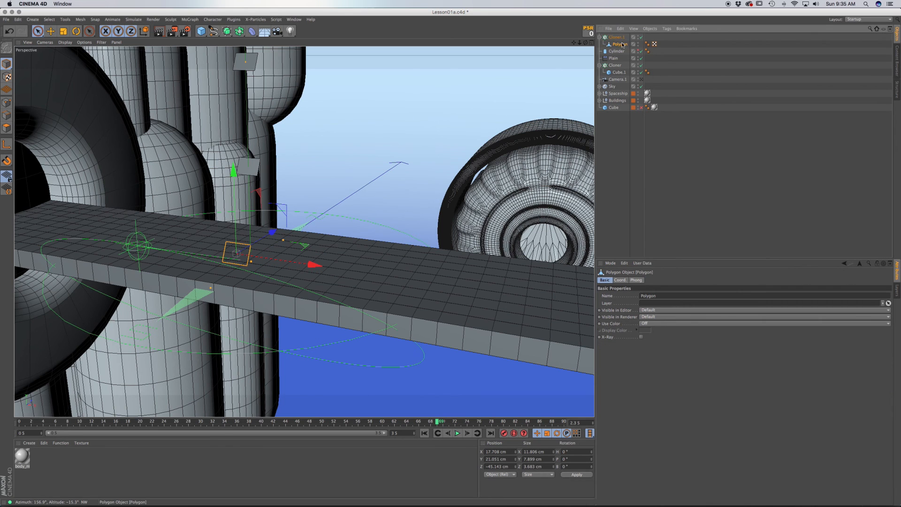
pyautogui.click(618, 38)
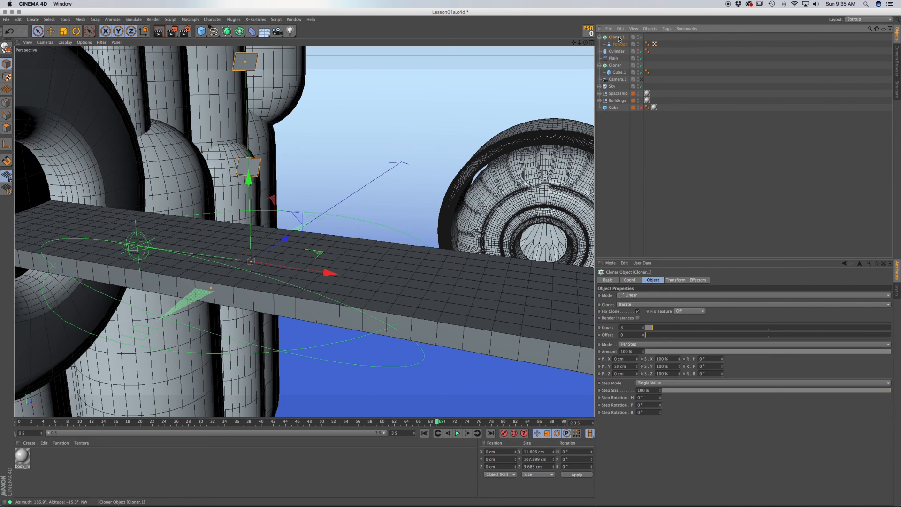
pyautogui.click(643, 295)
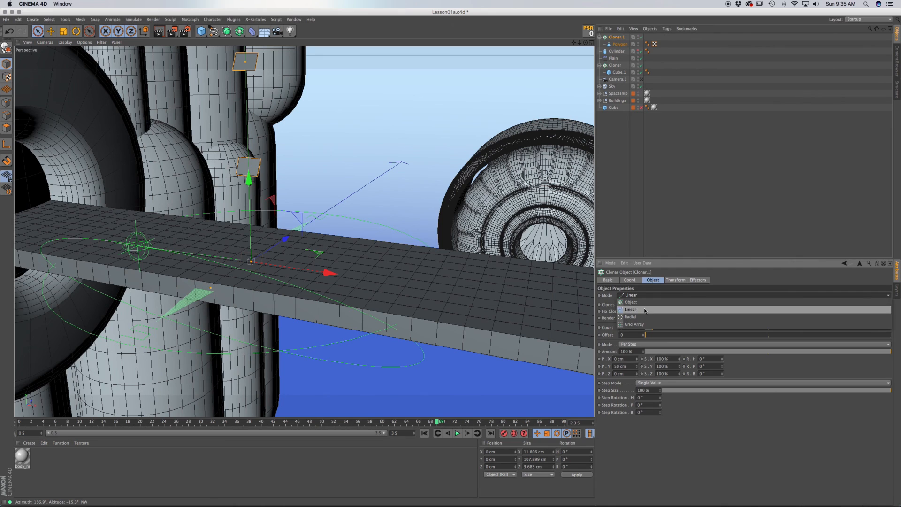
pyautogui.click(644, 302)
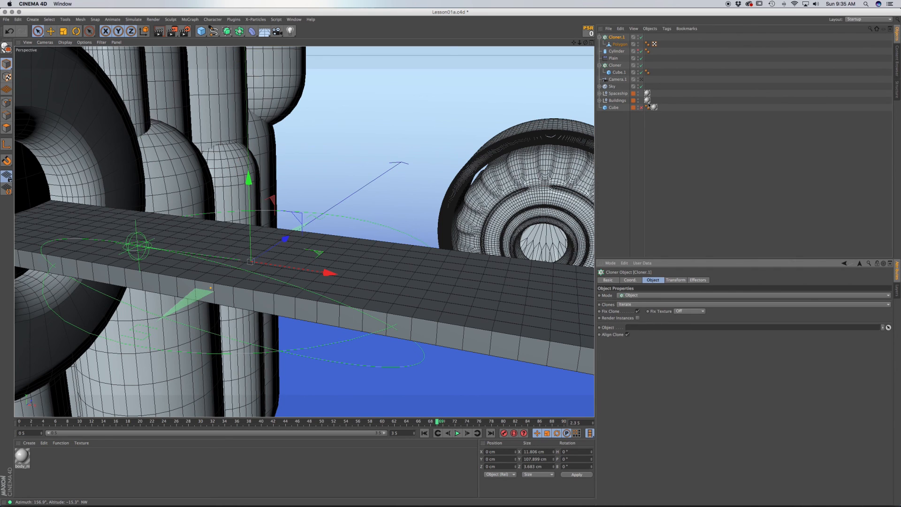
pyautogui.moveTo(618, 52); pyautogui.dragTo(640, 183)
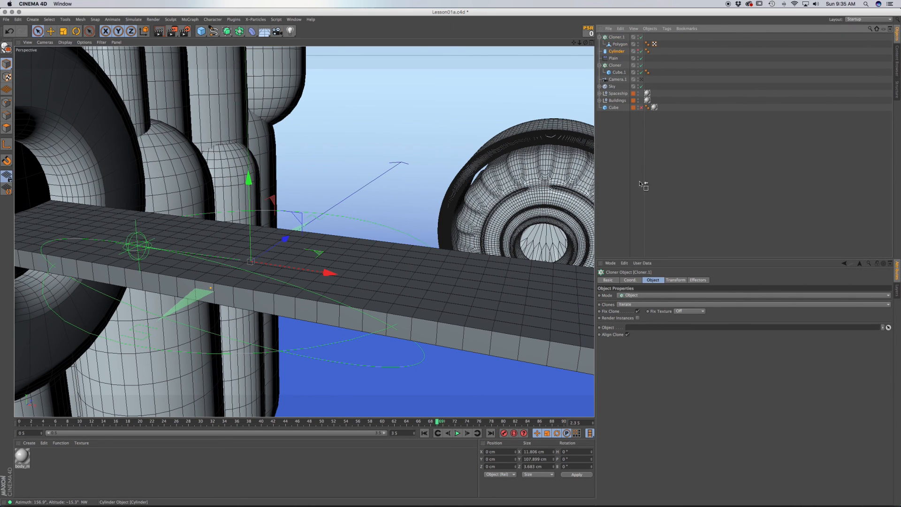
pyautogui.moveTo(655, 314); pyautogui.dragTo(642, 329)
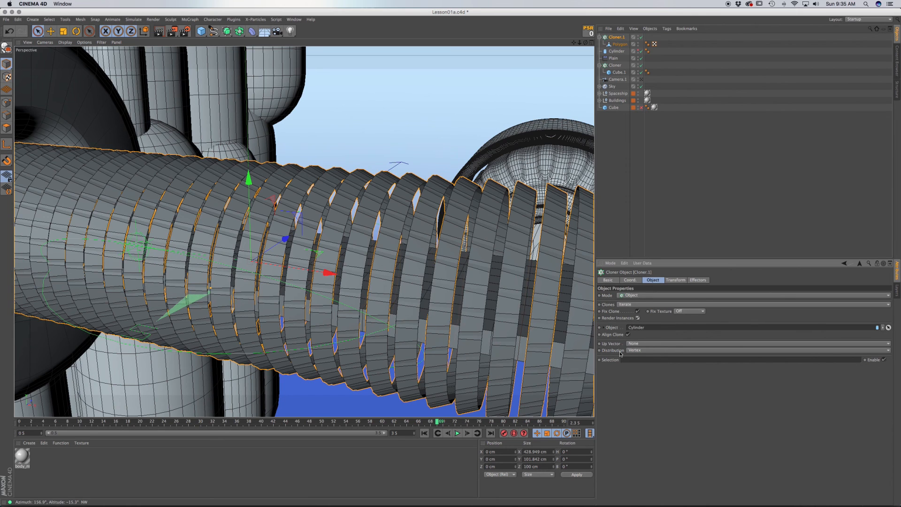
# - Set the polygon cloner's distribution to Polygon Center and turn off Fix Clone
pyautogui.click(641, 351)
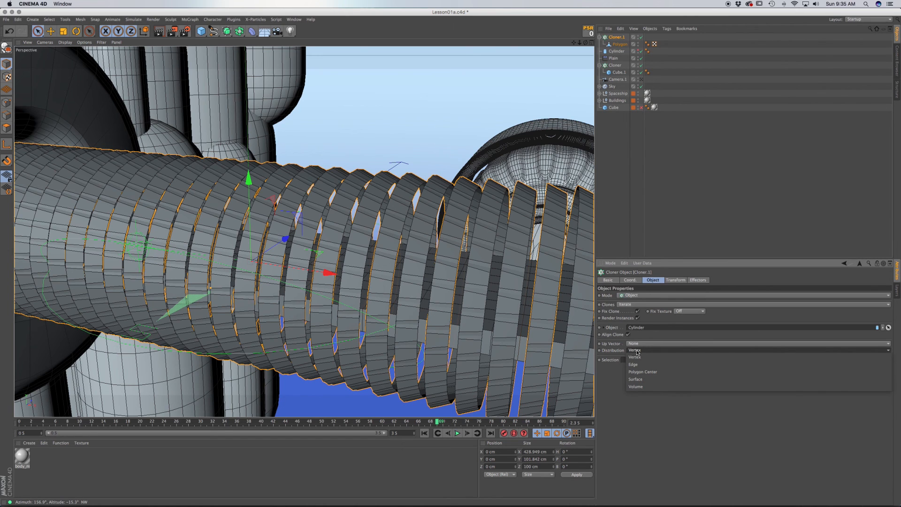
pyautogui.click(657, 371)
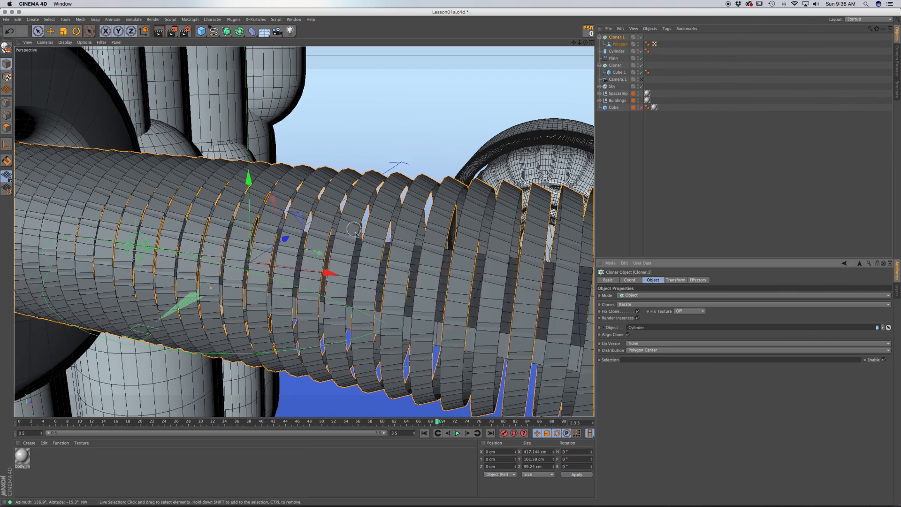
pyautogui.keyDown('alt'); pyautogui.moveTo(367, 266); pyautogui.dragTo(406, 270); pyautogui.keyUp('alt')
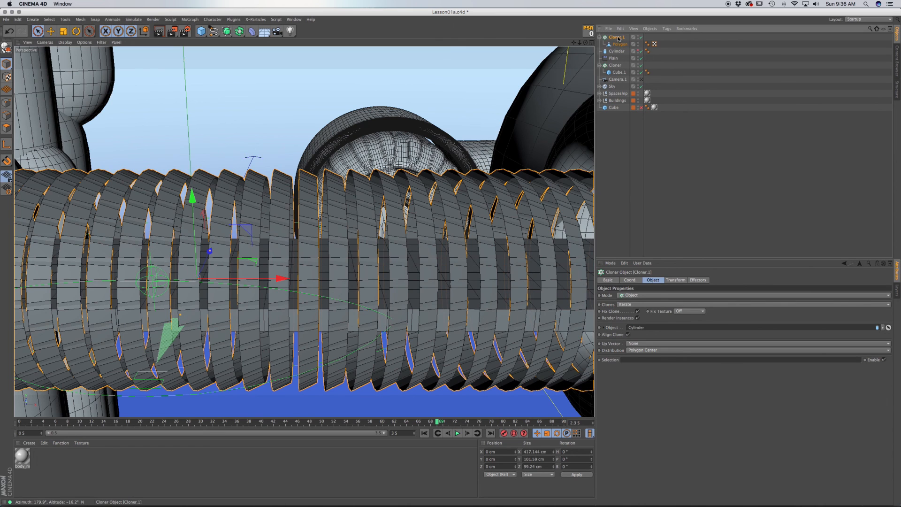
pyautogui.click(638, 311)
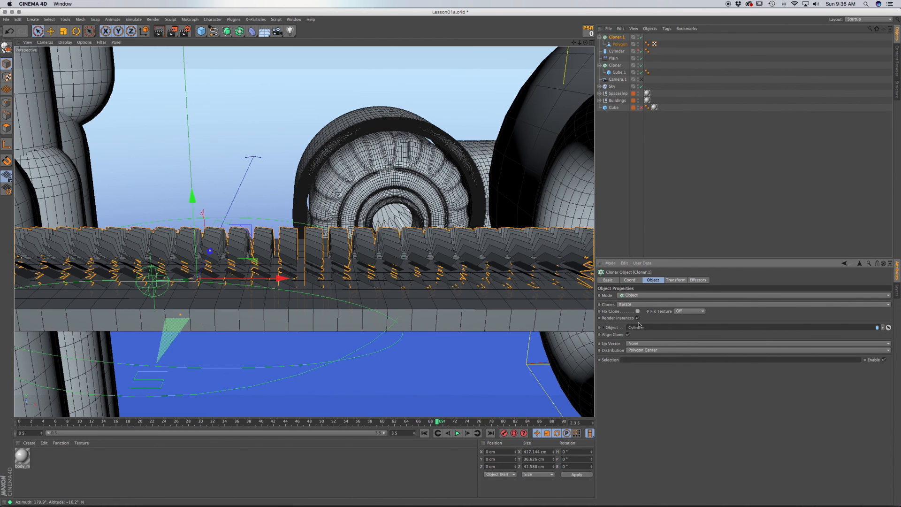
# - Set the Polygon object's X, Y and Z position coordinates to 0 cm
pyautogui.click(621, 45)
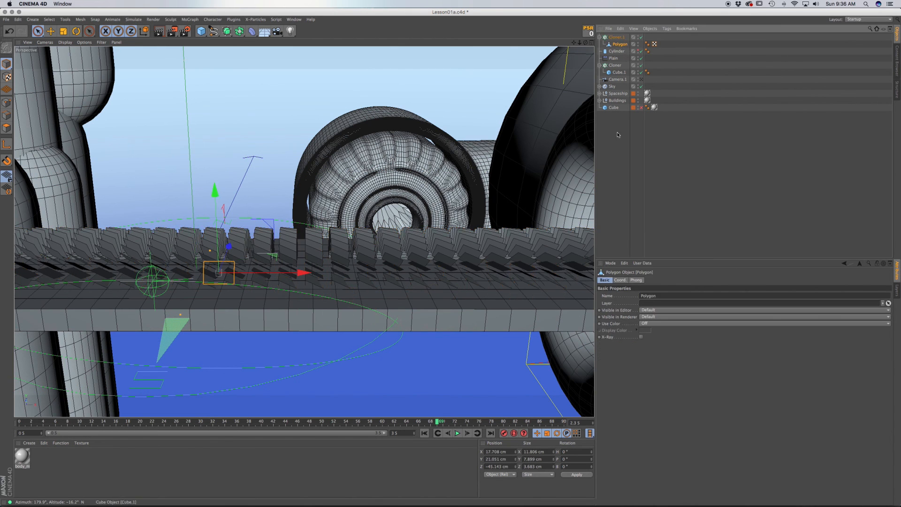
pyautogui.click(621, 281)
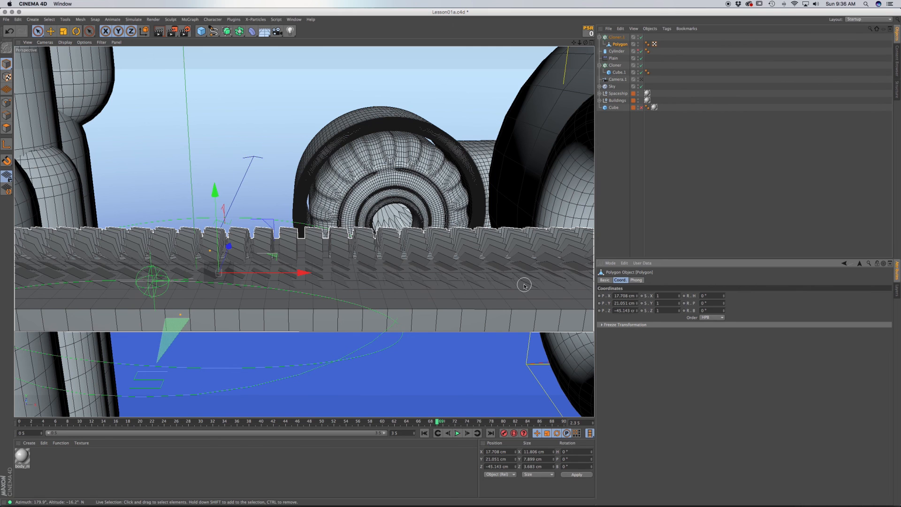
pyautogui.doubleClick(627, 296)
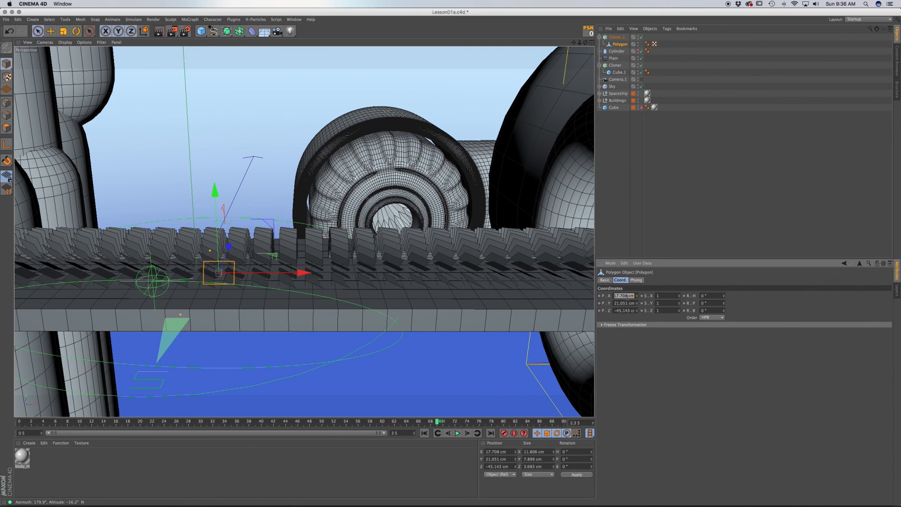
pyautogui.write('0')
pyautogui.press('Return')
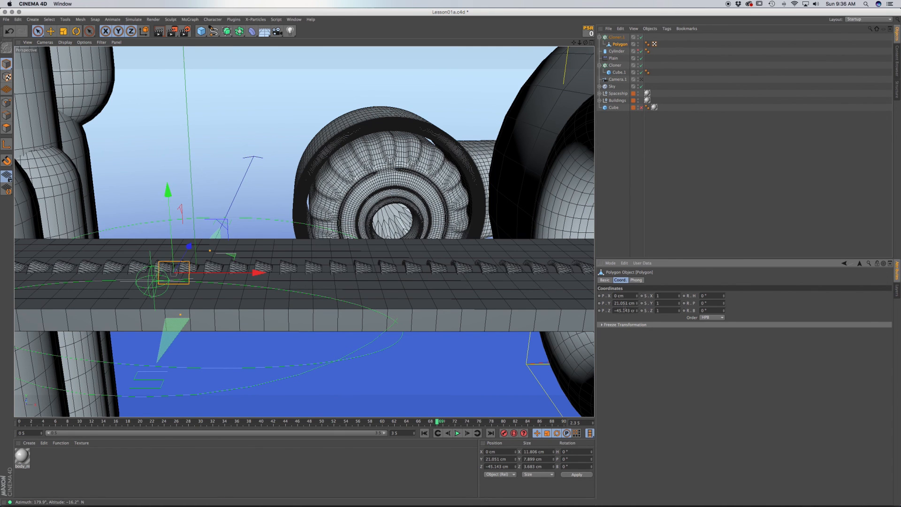
pyautogui.doubleClick(625, 304)
pyautogui.write('0')
pyautogui.press('Return')
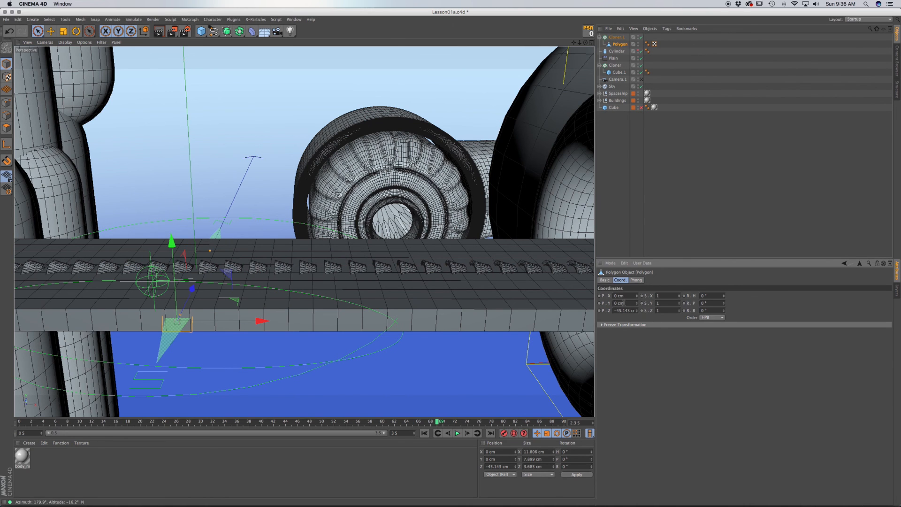
pyautogui.doubleClick(619, 311)
pyautogui.write('0')
pyautogui.press('Return')
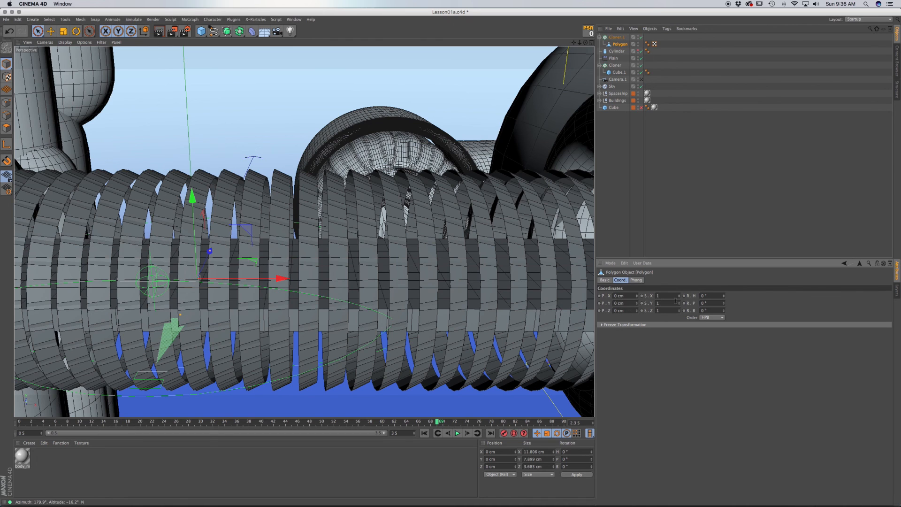
# - Set the Polygon object's rotation to 0° heading, 0° pitch and 90° bank
pyautogui.doubleClick(709, 296)
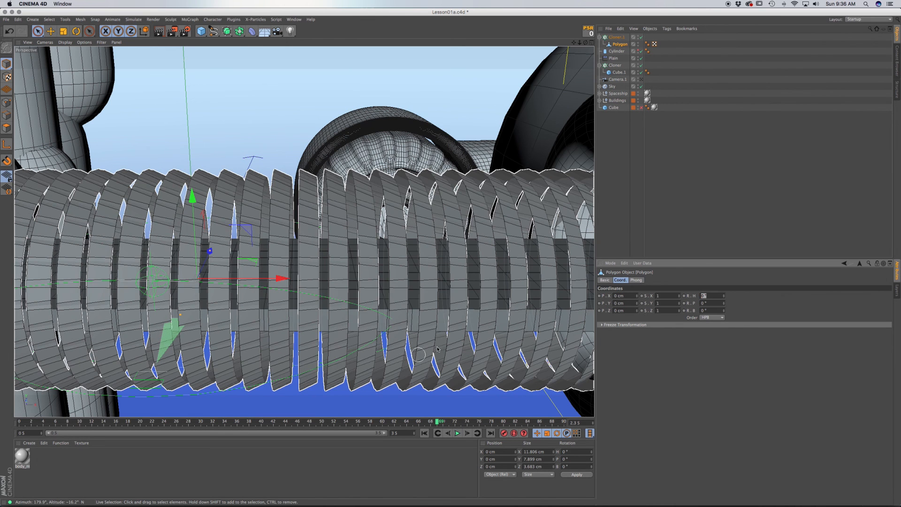
pyautogui.moveTo(724, 296)
pyautogui.mouseDown()
pyautogui.moveTo(724, 287)
pyautogui.moveTo(724, 311)
pyautogui.moveTo(724, 284)
pyautogui.mouseUp()
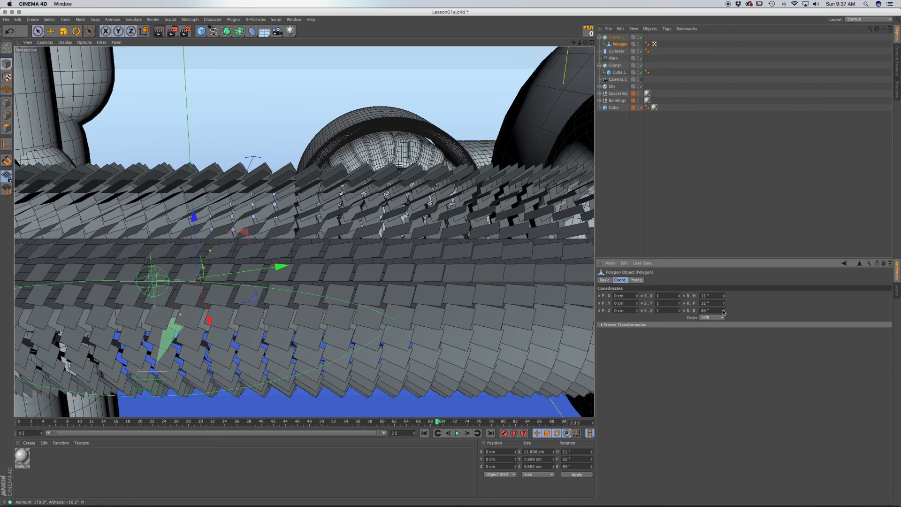
pyautogui.doubleClick(702, 310)
pyautogui.write('90')
pyautogui.press('Return')
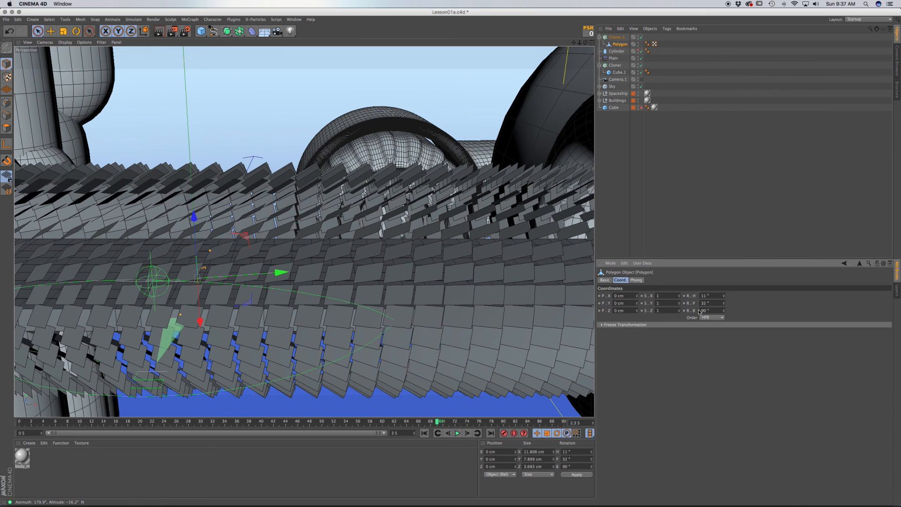
pyautogui.click(708, 304)
pyautogui.write('0')
pyautogui.press('Return')
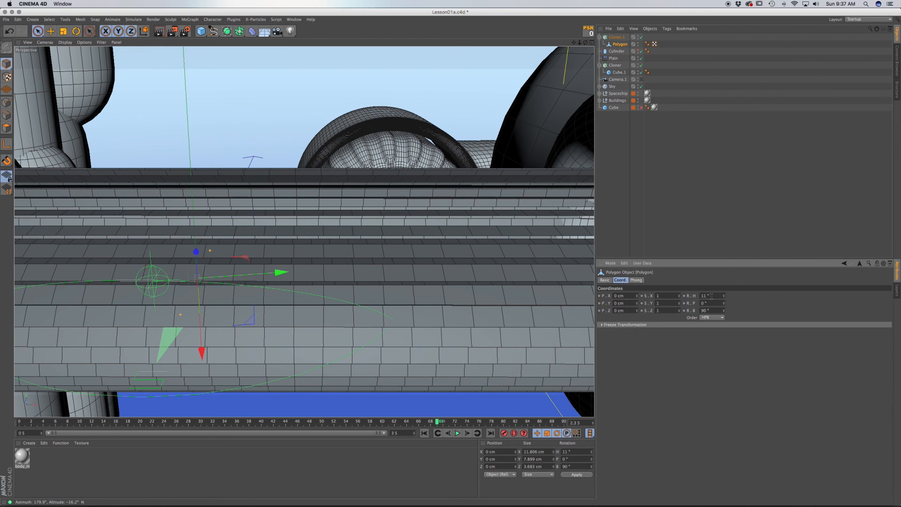
pyautogui.click(707, 295)
pyautogui.write('0')
pyautogui.press('Return')
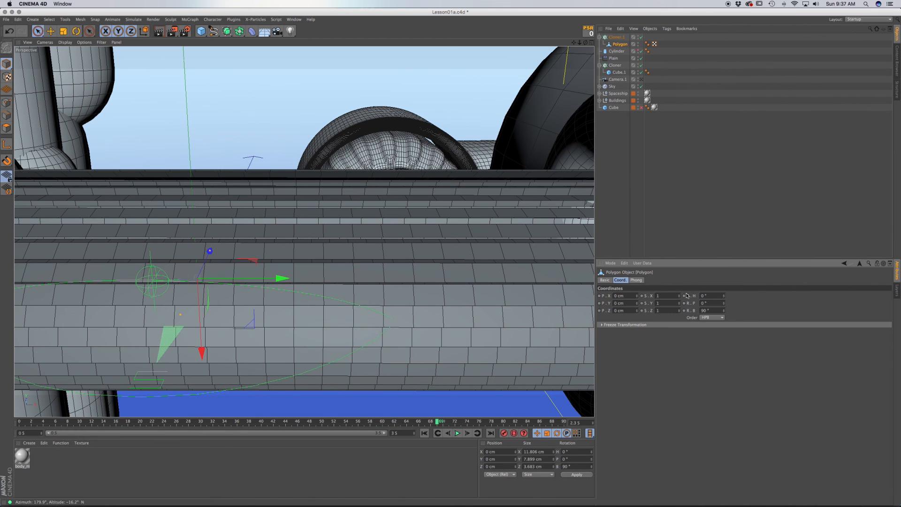
# - Set the Polygon's heading rotation to -25° so the clones lie flush along the cylinder surface
pyautogui.keyDown('alt'); pyautogui.moveTo(425, 287); pyautogui.dragTo(459, 249); pyautogui.keyUp('alt')
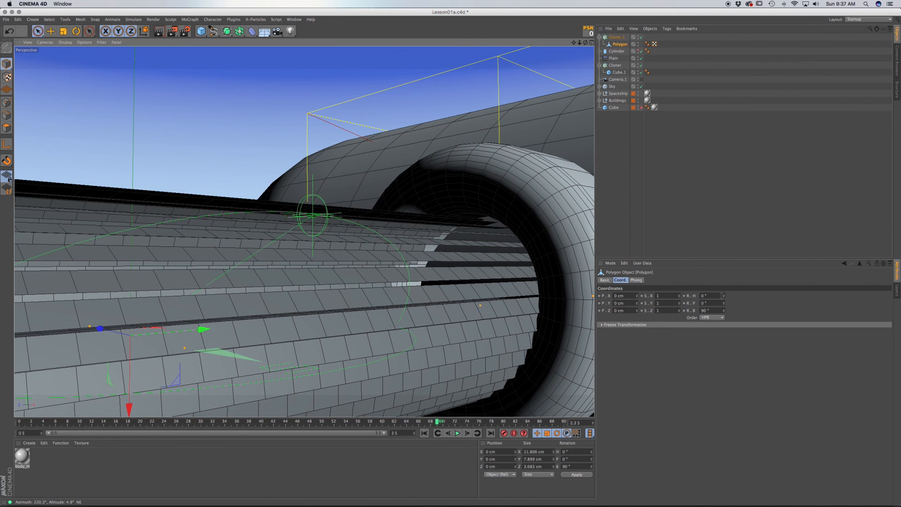
pyautogui.moveTo(724, 295); pyautogui.dragTo(713, 305)
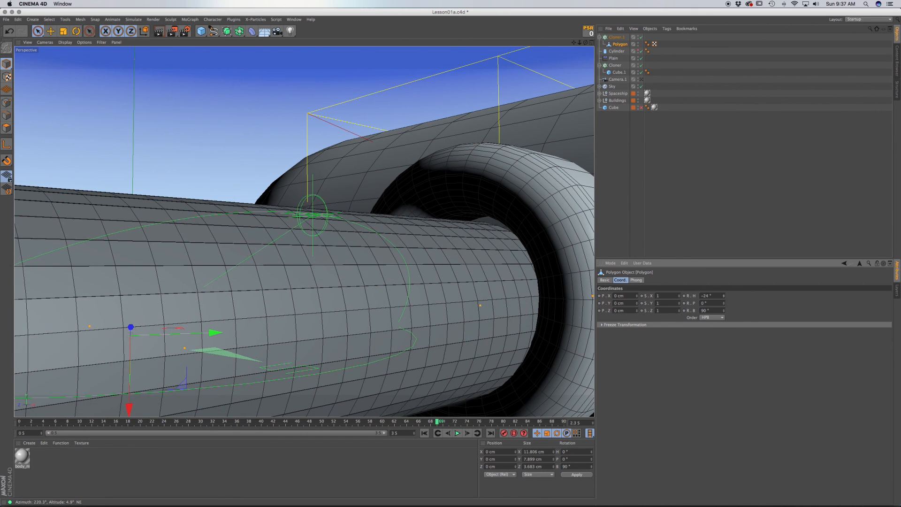
pyautogui.click(711, 295)
pyautogui.write('-25')
pyautogui.press('Return')
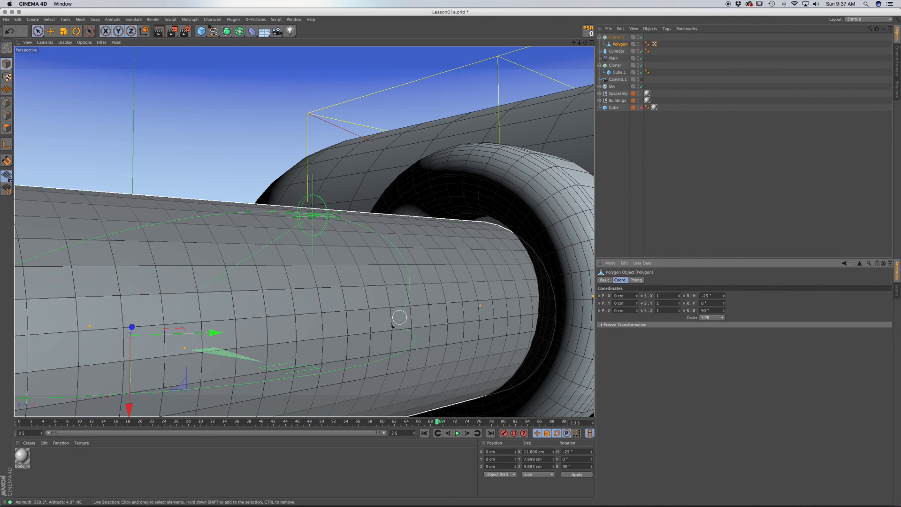
# - Add a Plain effector to the cloner that holds the Polygon
pyautogui.keyDown('alt'); pyautogui.moveTo(383, 322); pyautogui.dragTo(349, 295); pyautogui.keyUp('alt')
pyautogui.scroll(-5, 349, 294)
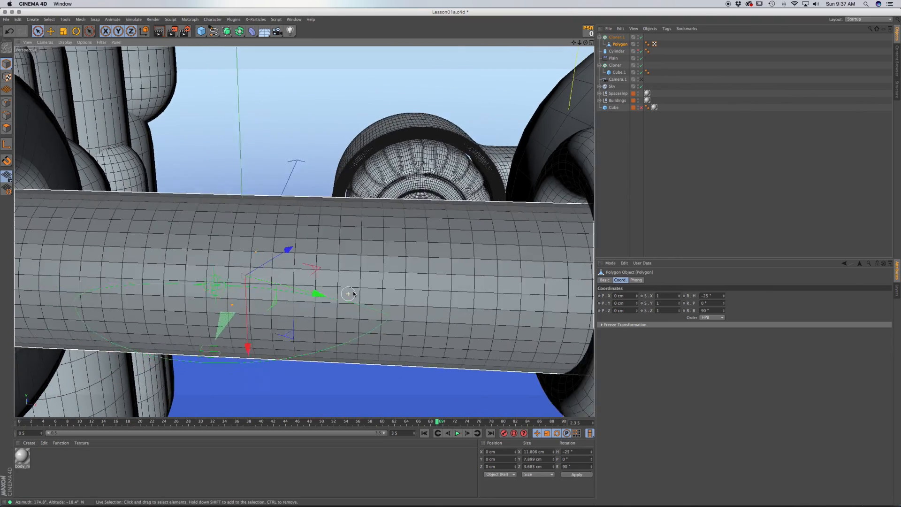
pyautogui.keyDown('alt'); pyautogui.moveTo(371, 299); pyautogui.dragTo(418, 239, button='middle'); pyautogui.keyUp('alt')
pyautogui.keyDown('alt'); pyautogui.moveTo(418, 244); pyautogui.dragTo(431, 244); pyautogui.keyUp('alt')
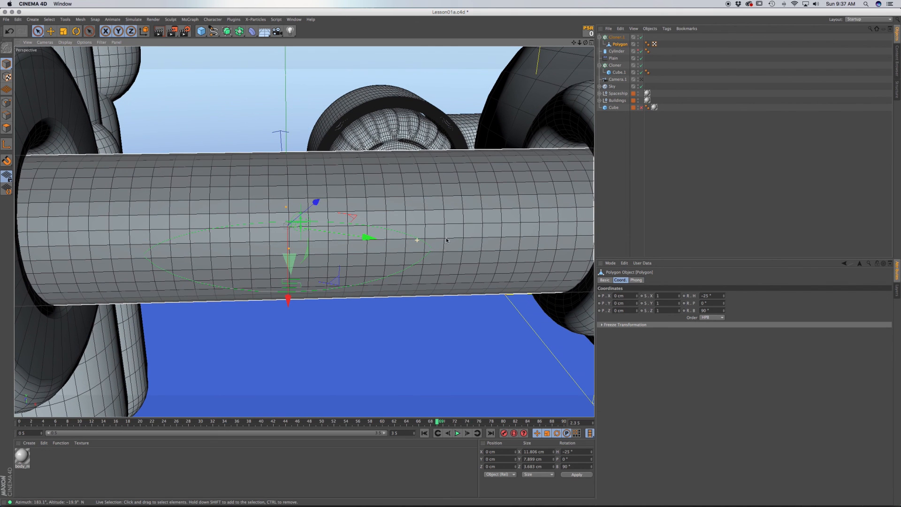
pyautogui.keyDown('alt'); pyautogui.moveTo(444, 240); pyautogui.dragTo(395, 276, button='middle'); pyautogui.keyUp('alt')
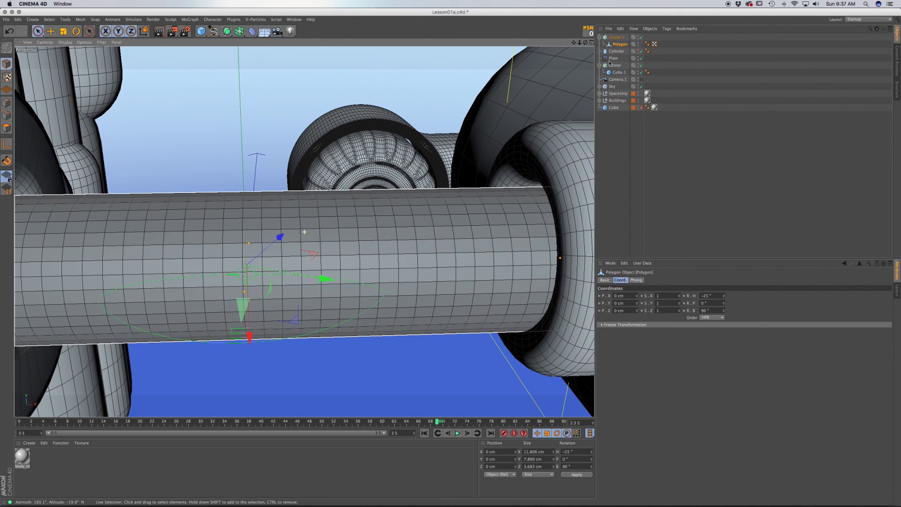
pyautogui.click(617, 38)
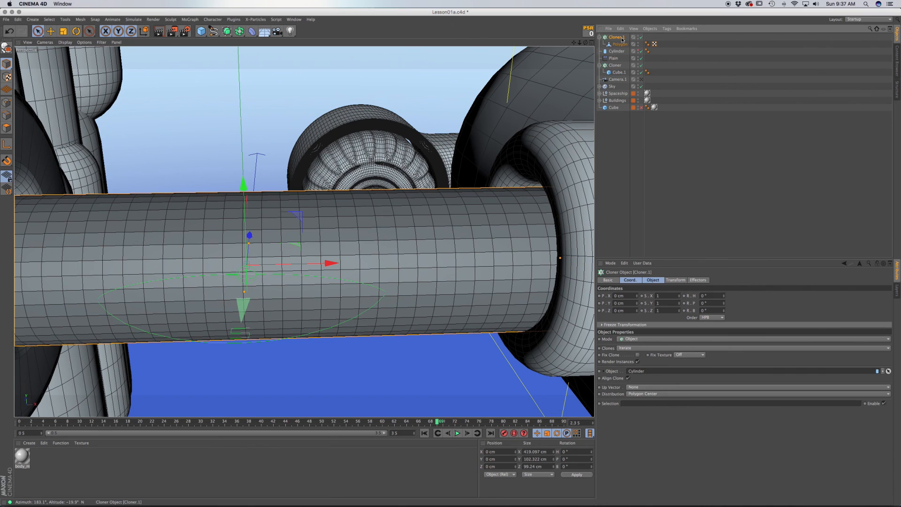
pyautogui.click(190, 19)
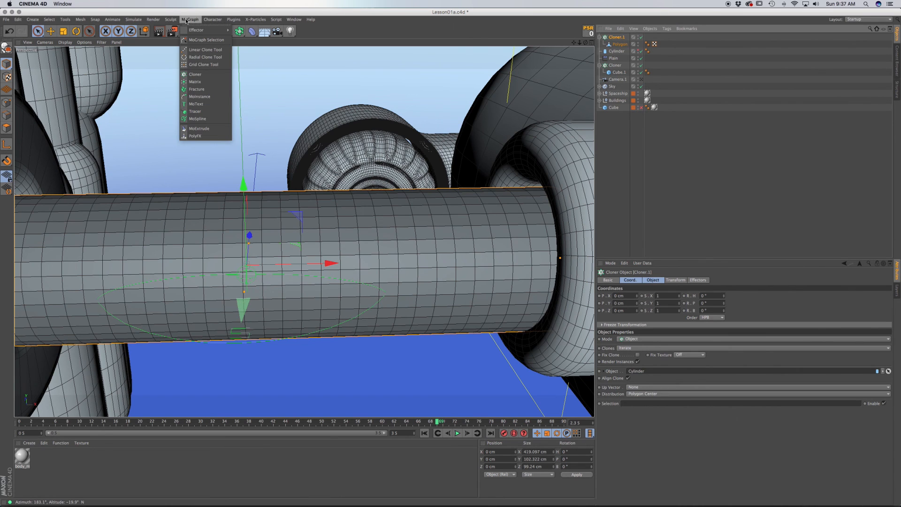
pyautogui.moveTo(188, 30)
pyautogui.click(243, 40)
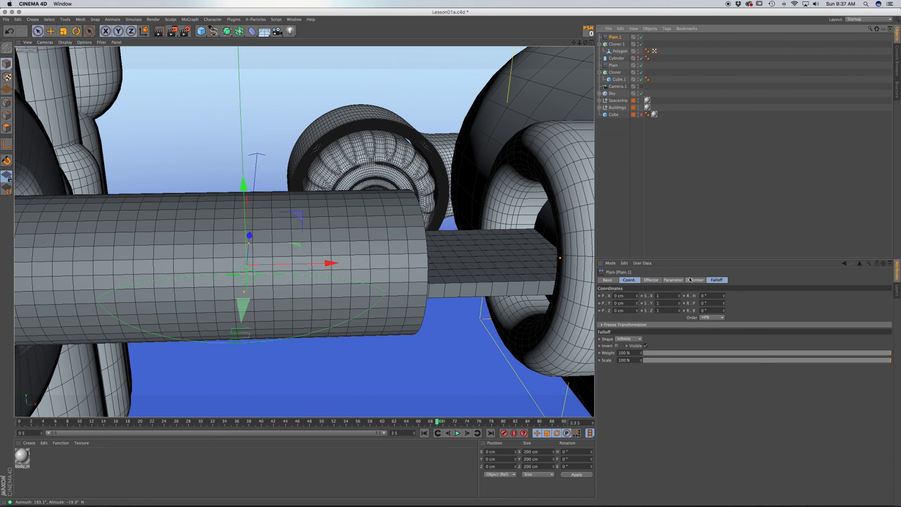
# - Set the new Plain effector's falloff shape to Box and its size to 290 × 124 × 137 cm
pyautogui.click(721, 279)
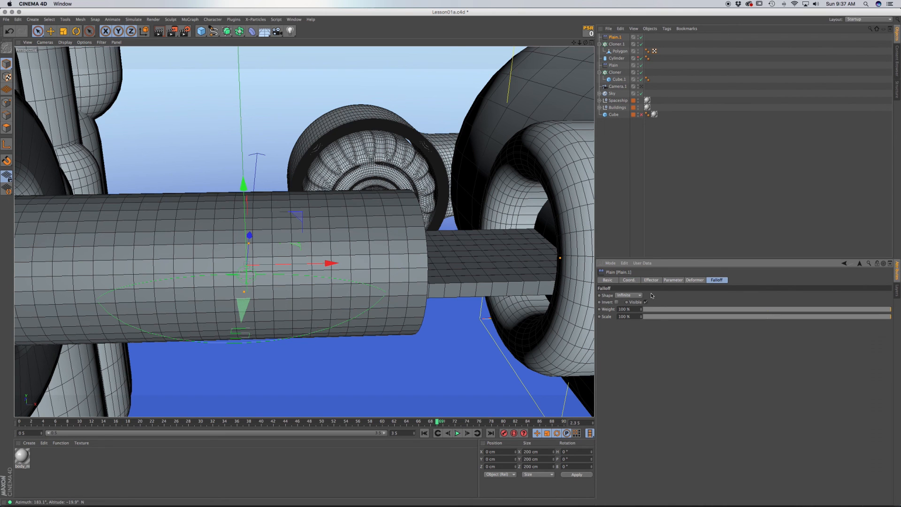
pyautogui.scroll(-5, 424, 280)
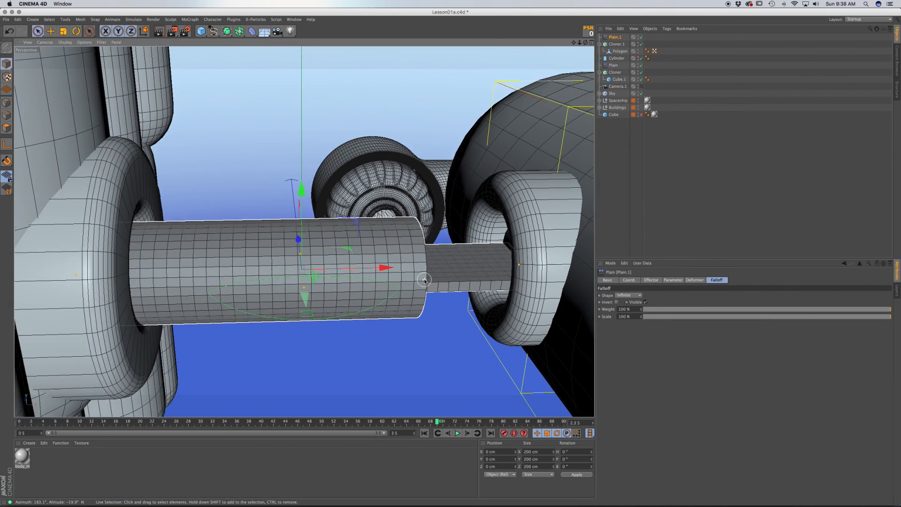
pyautogui.scroll(-2, 424, 280)
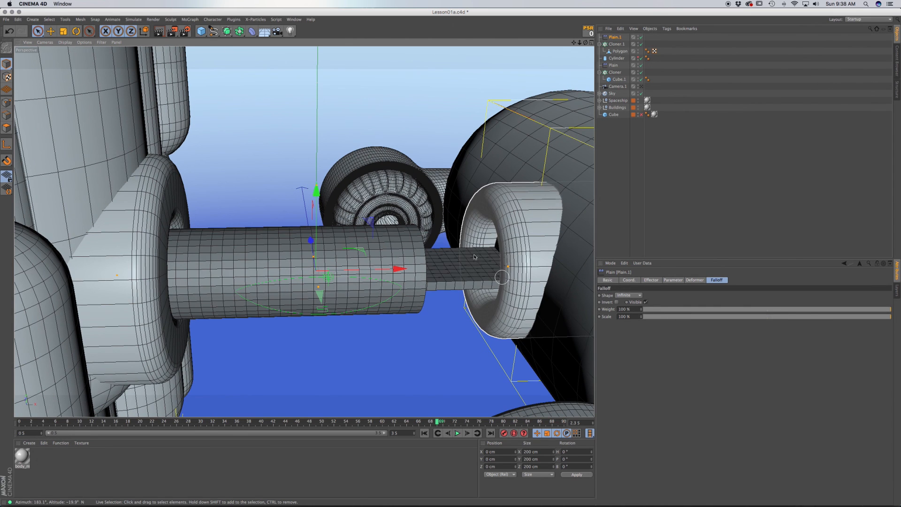
pyautogui.click(628, 296)
pyautogui.click(634, 309)
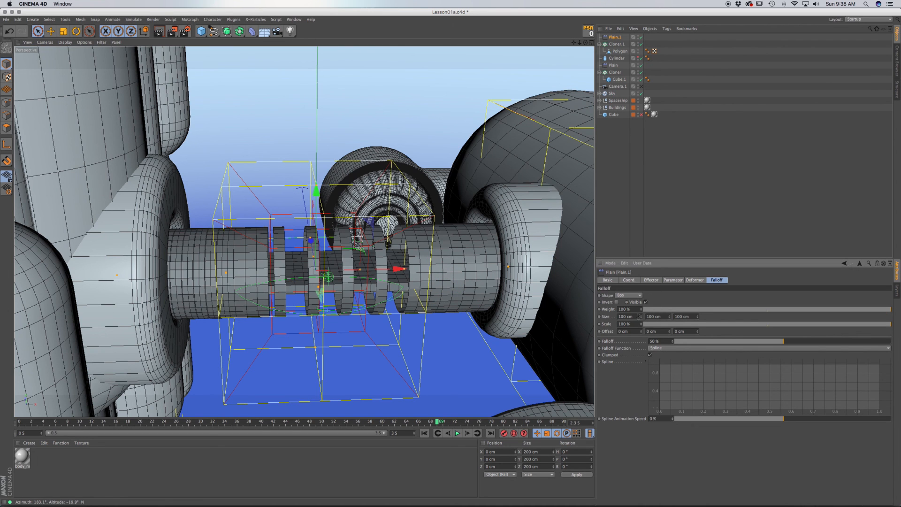
pyautogui.moveTo(642, 317); pyautogui.dragTo(697, 317)
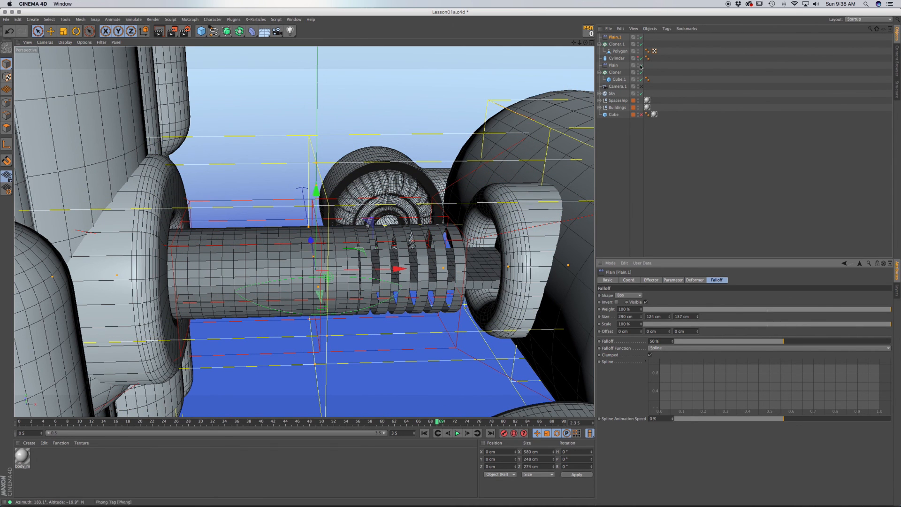
# - Enable scale and rotation on the new Plain effector and set its position offset to 25 cm in X, Y and Z
pyautogui.click(652, 282)
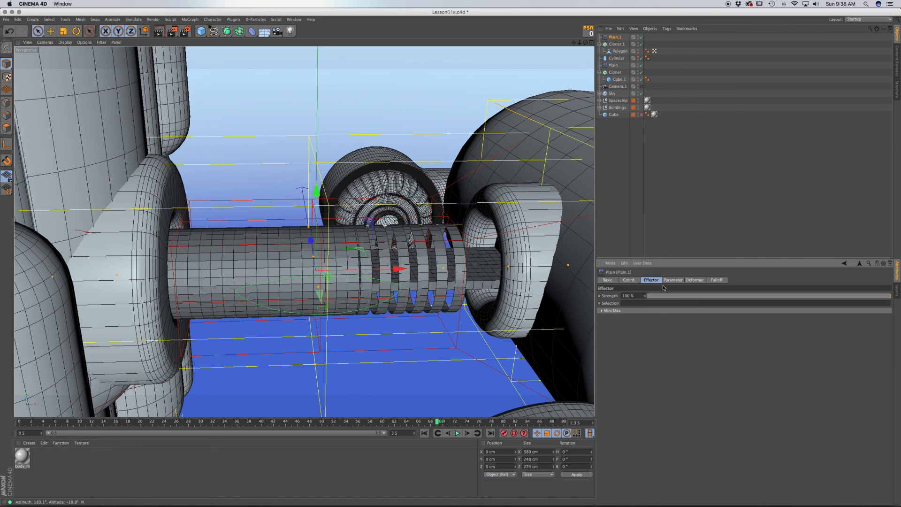
pyautogui.click(672, 282)
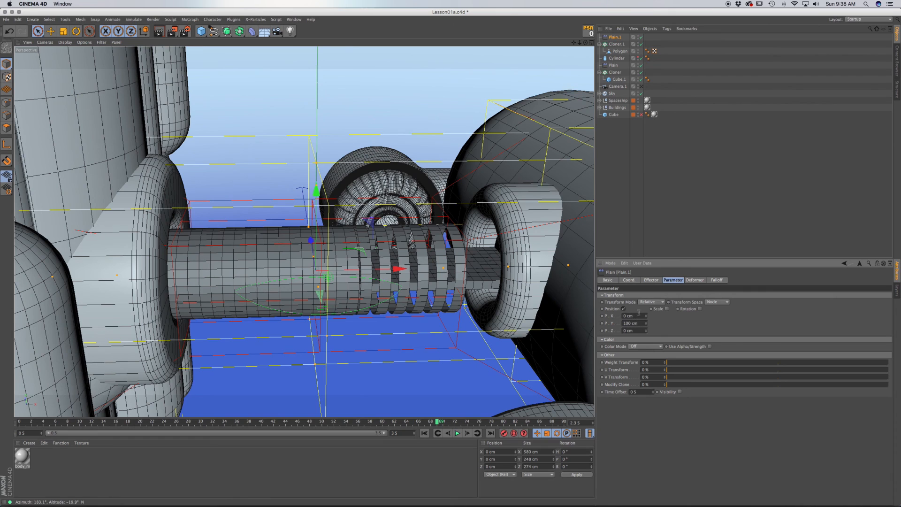
pyautogui.click(667, 310)
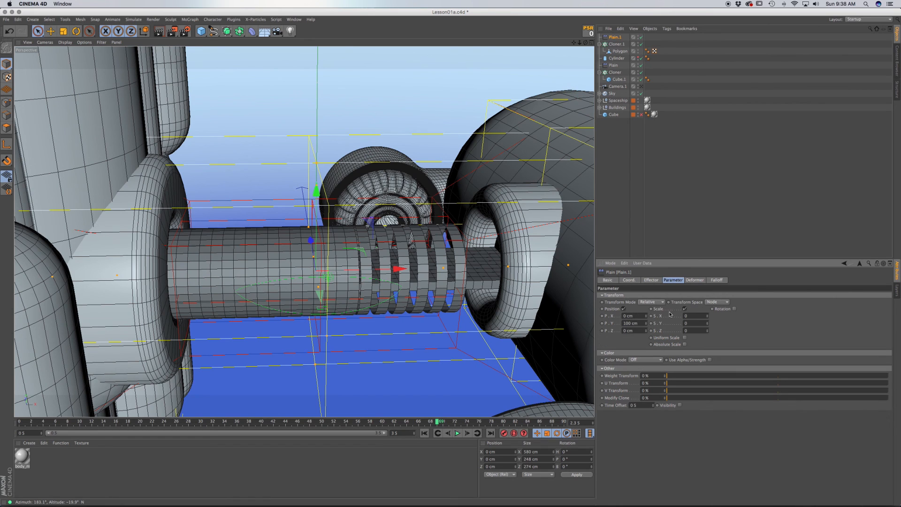
pyautogui.click(734, 309)
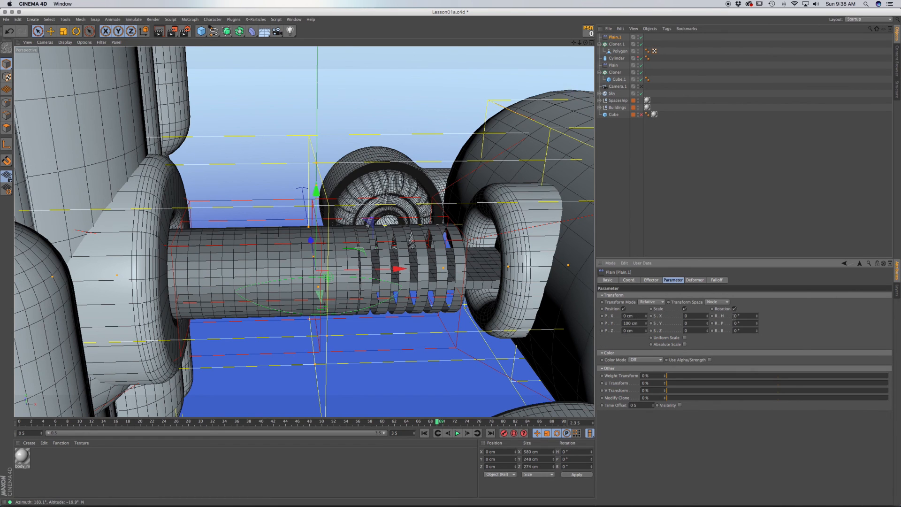
pyautogui.click(624, 323)
pyautogui.click(624, 316)
pyautogui.write('25')
pyautogui.press('Tab')
pyautogui.write('25')
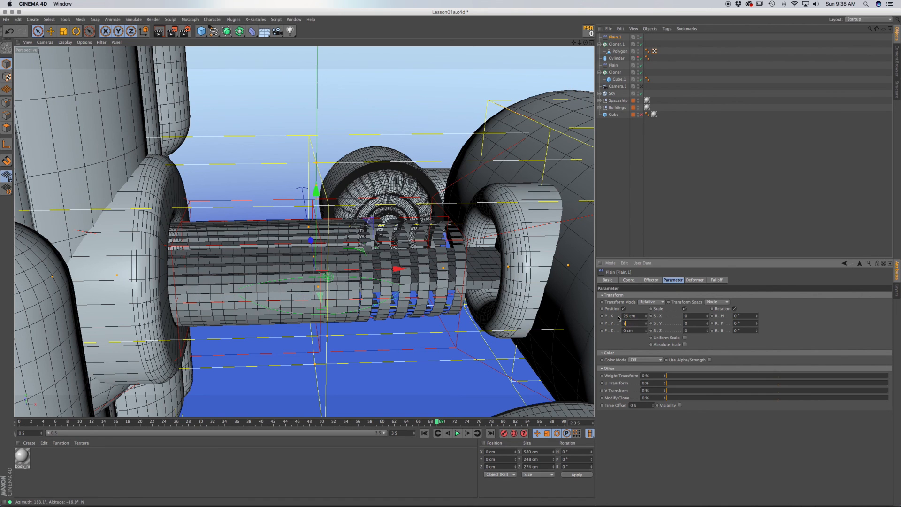
pyautogui.press('Tab')
pyautogui.write('2')
pyautogui.press('Return')
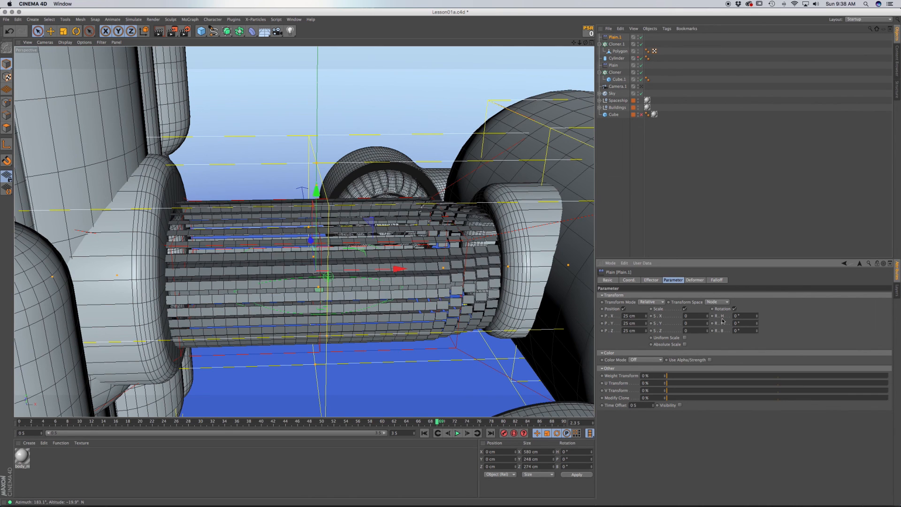
# - Give the Plain effector a uniform scale of -1 and a rotation of 45° in heading, pitch and bank
pyautogui.click(697, 318)
pyautogui.write('-1')
pyautogui.press('Tab')
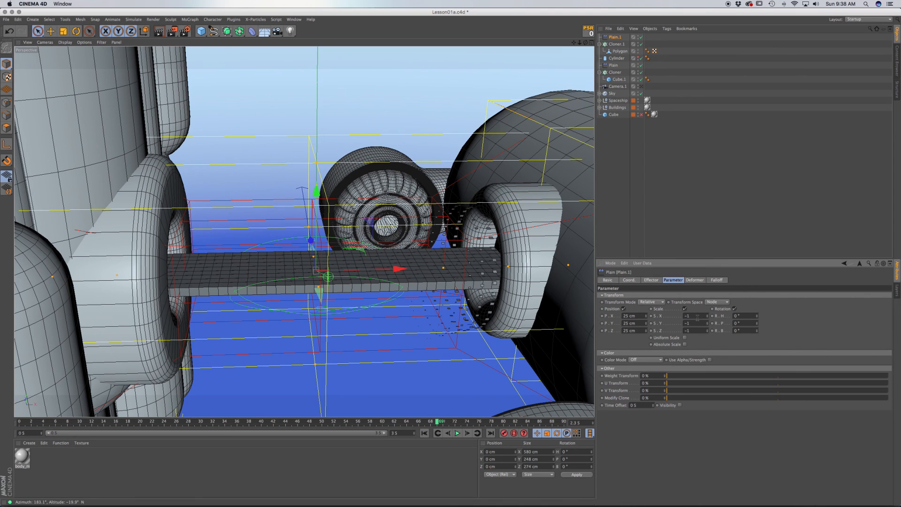
pyautogui.moveTo(744, 315); pyautogui.dragTo(732, 315)
pyautogui.write('45')
pyautogui.press('Tab')
pyautogui.write('45')
pyautogui.press('Tab')
pyautogui.click(684, 338)
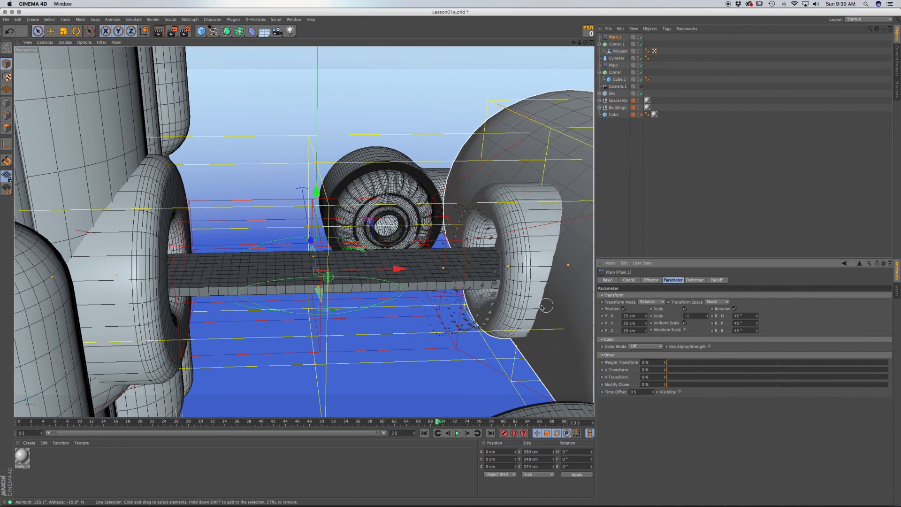
# - Slide the Plain effector back and forth along X through the tube to test how the polygon clones scatter and assemble
pyautogui.moveTo(398, 268)
pyautogui.mouseDown()
pyautogui.moveTo(134, 263)
pyautogui.moveTo(723, 283)
pyautogui.moveTo(650, 282)
pyautogui.mouseUp()
pyautogui.moveTo(448, 280)
pyautogui.mouseDown()
pyautogui.moveTo(380, 280)
pyautogui.moveTo(409, 280)
pyautogui.mouseUp()
pyautogui.moveTo(578, 276)
pyautogui.mouseDown()
pyautogui.moveTo(722, 276)
pyautogui.moveTo(348, 276)
pyautogui.moveTo(568, 263)
pyautogui.moveTo(484, 264)
pyautogui.moveTo(531, 259)
pyautogui.moveTo(721, 264)
pyautogui.moveTo(585, 264)
pyautogui.mouseUp()
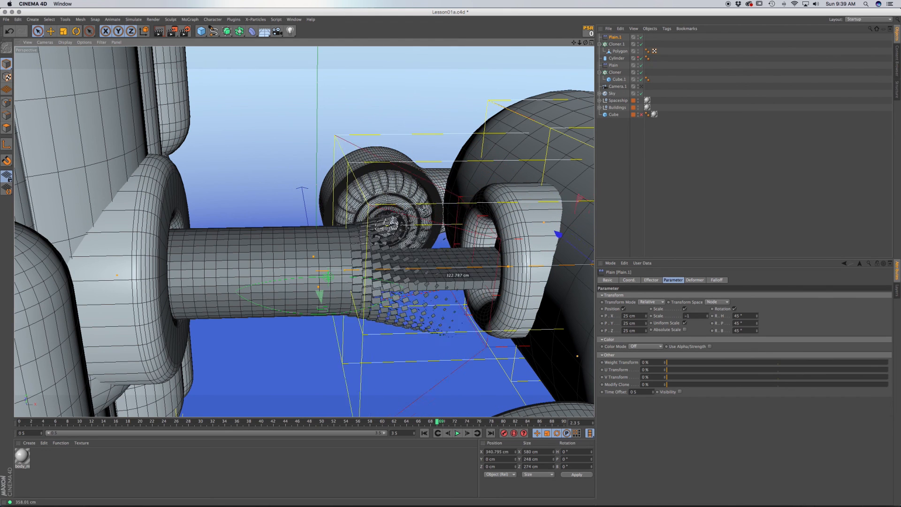
pyautogui.moveTo(458, 275); pyautogui.dragTo(518, 274)
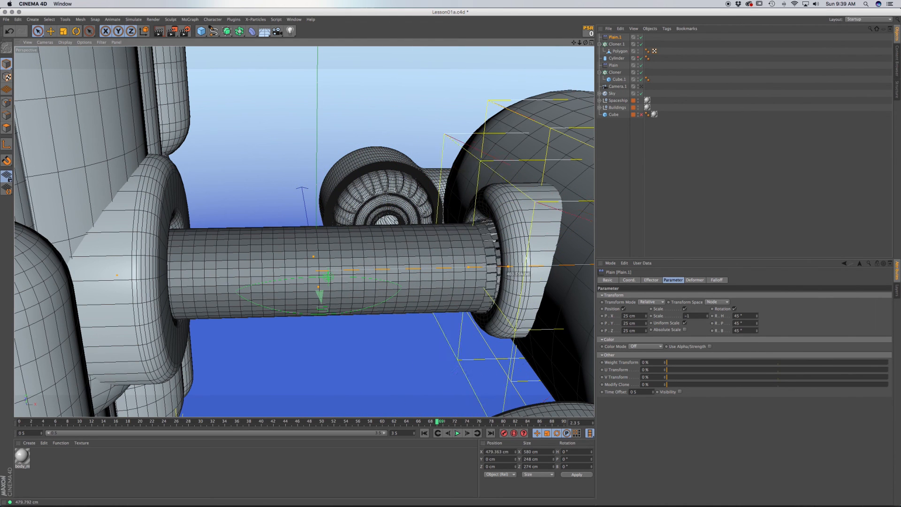
pyautogui.moveTo(801, 261); pyautogui.dragTo(579, 265)
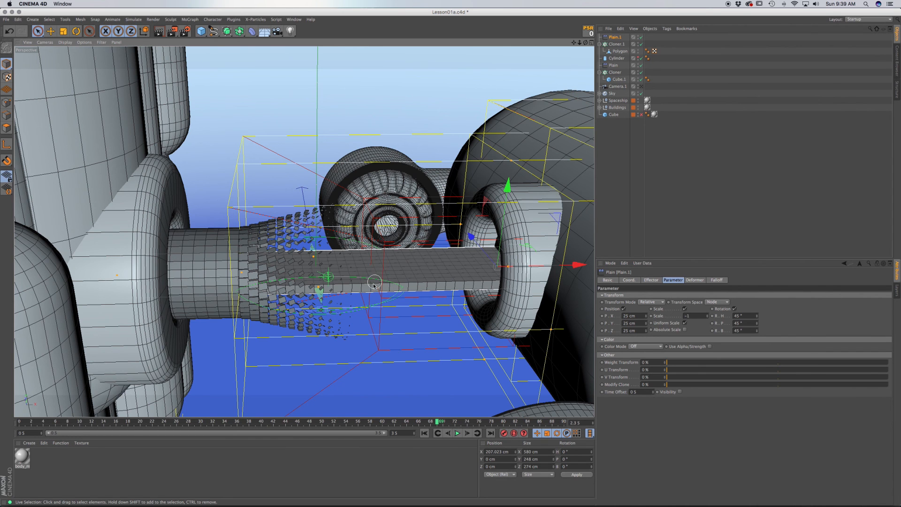
pyautogui.moveTo(578, 265); pyautogui.dragTo(481, 272)
pyautogui.moveTo(488, 272); pyautogui.dragTo(509, 270)
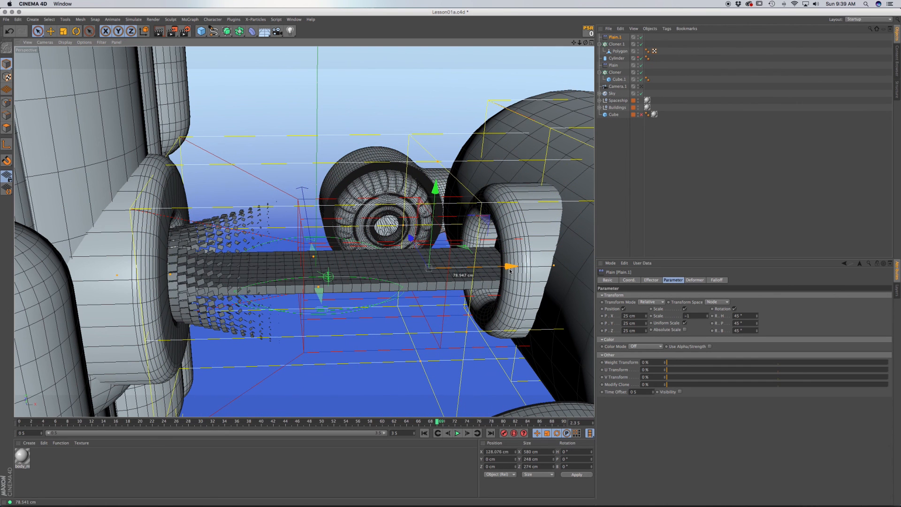
# - Set the Plain effector's falloff X size to 421 cm, move it along X to about 650 cm, and save the project
pyautogui.click(716, 280)
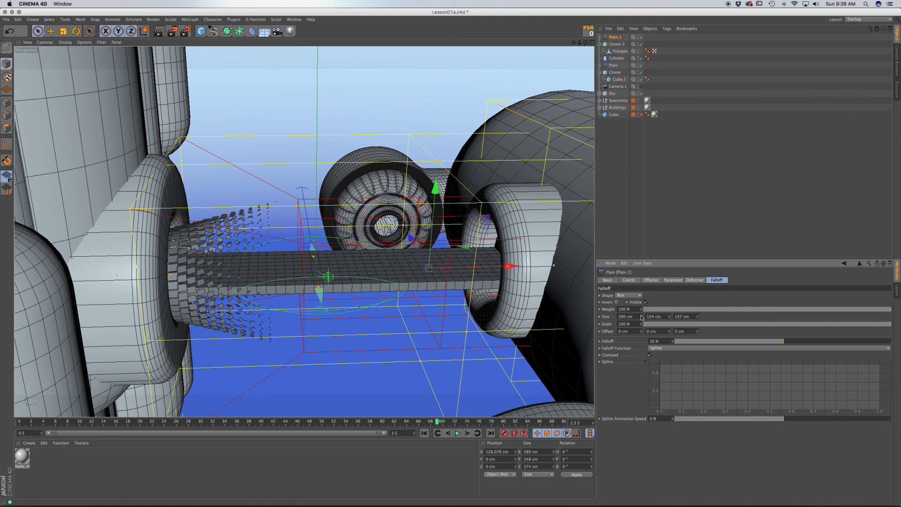
pyautogui.moveTo(642, 318); pyautogui.dragTo(641, 280)
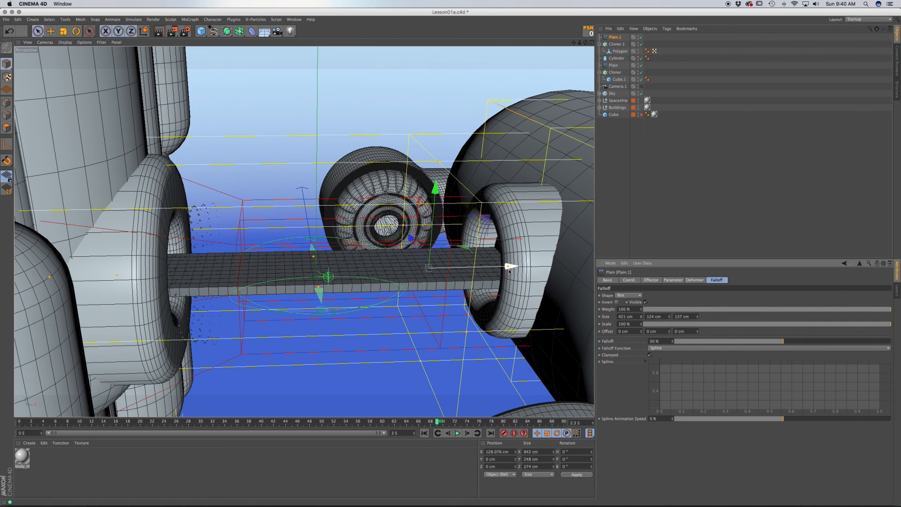
pyautogui.moveTo(510, 266)
pyautogui.mouseDown()
pyautogui.moveTo(424, 269)
pyautogui.moveTo(582, 266)
pyautogui.moveTo(519, 271)
pyautogui.moveTo(557, 269)
pyautogui.moveTo(474, 293)
pyautogui.moveTo(475, 267)
pyautogui.moveTo(892, 264)
pyautogui.mouseUp()
pyautogui.press('super+s')
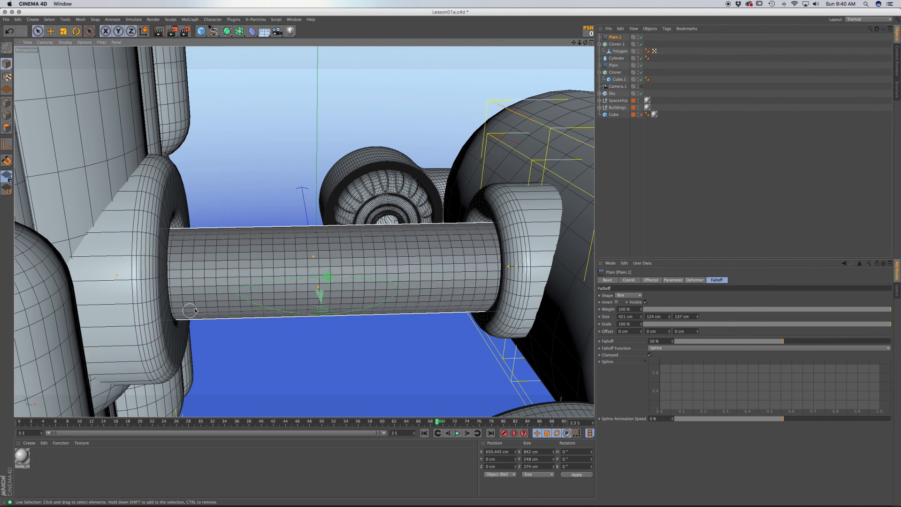
# - Create a helix spline in the ZY plane with start and end radii of 50 cm
pyautogui.click(212, 32)
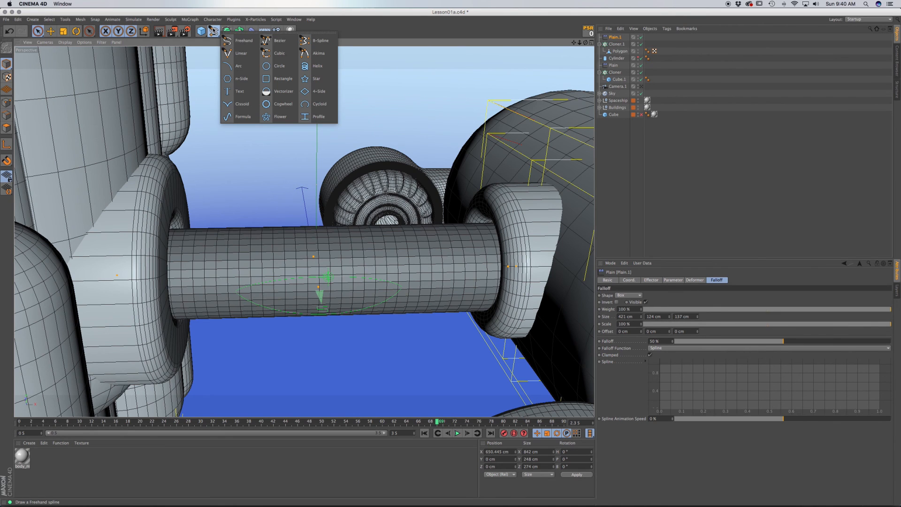
pyautogui.click(314, 66)
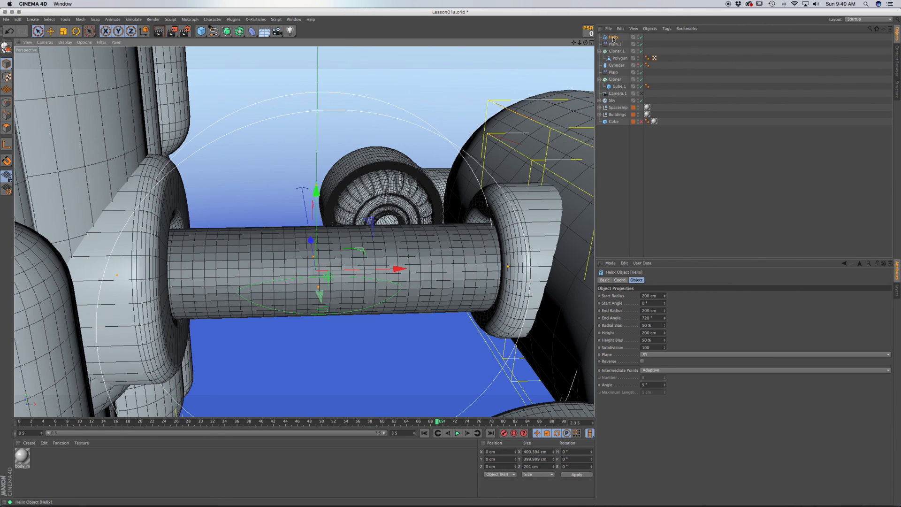
pyautogui.click(642, 353)
pyautogui.click(650, 369)
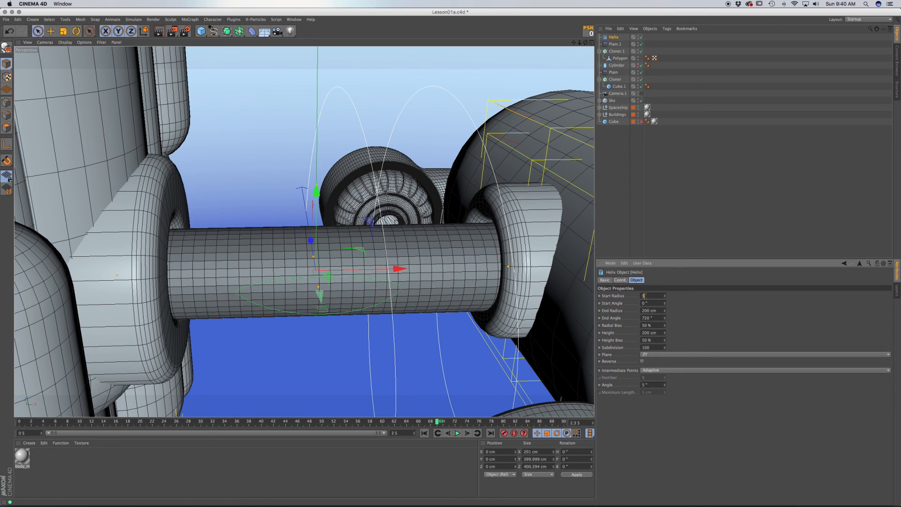
pyautogui.write('0')
pyautogui.press('Return')
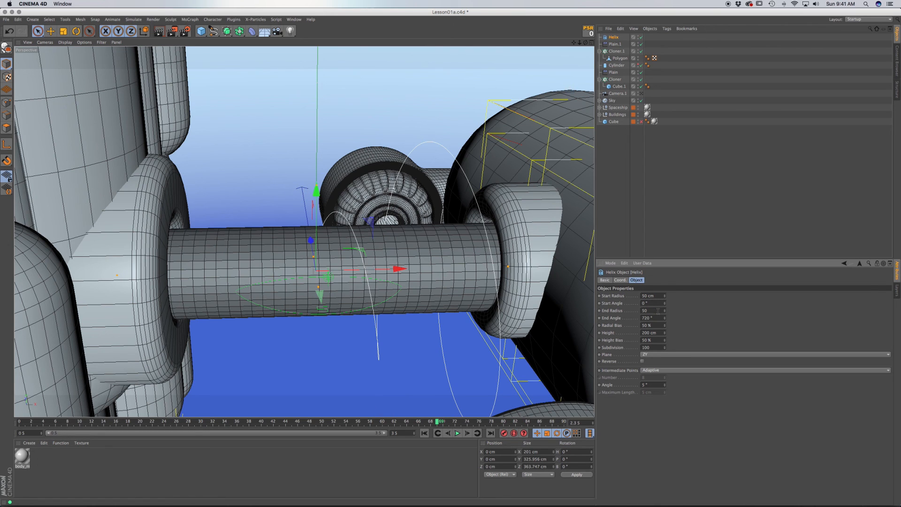
pyautogui.press('Return')
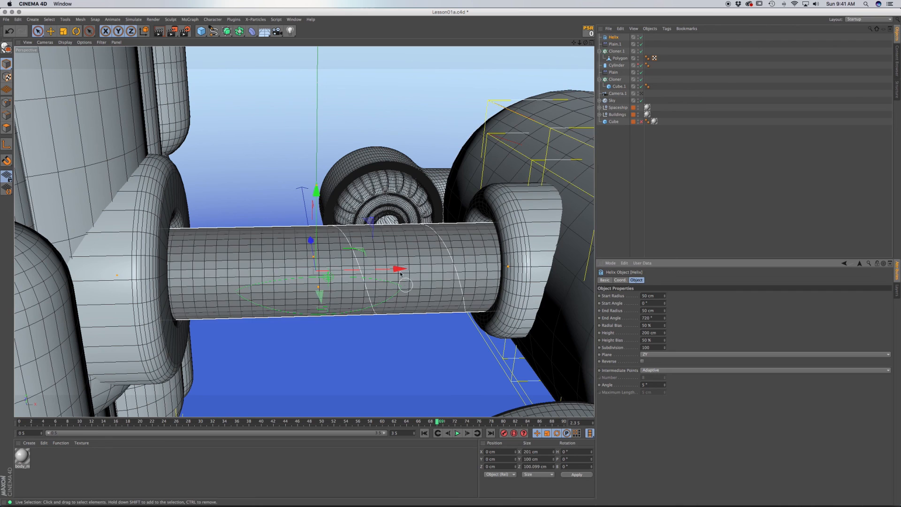
# - Move the helix to about -166 cm in X at the tube's start and set its height to 469 cm to span the tube
pyautogui.moveTo(399, 269); pyautogui.dragTo(225, 271)
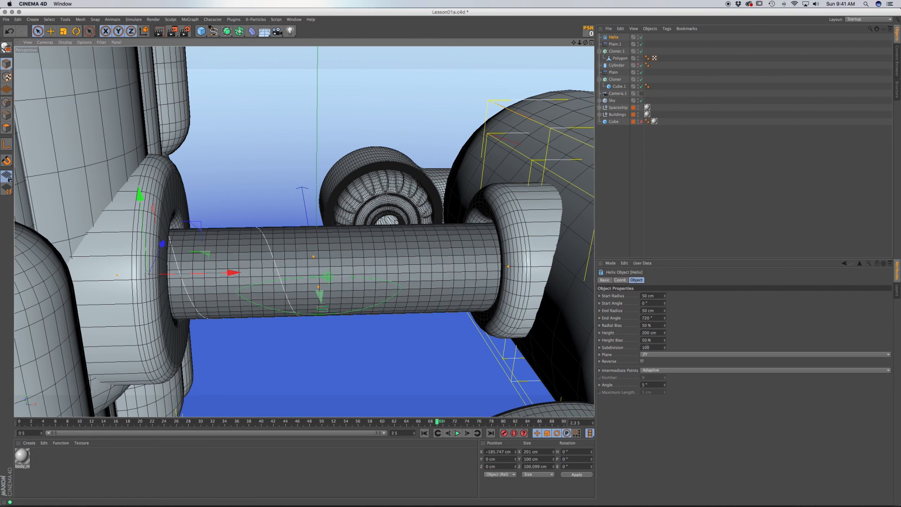
pyautogui.moveTo(665, 334); pyautogui.dragTo(789, 334)
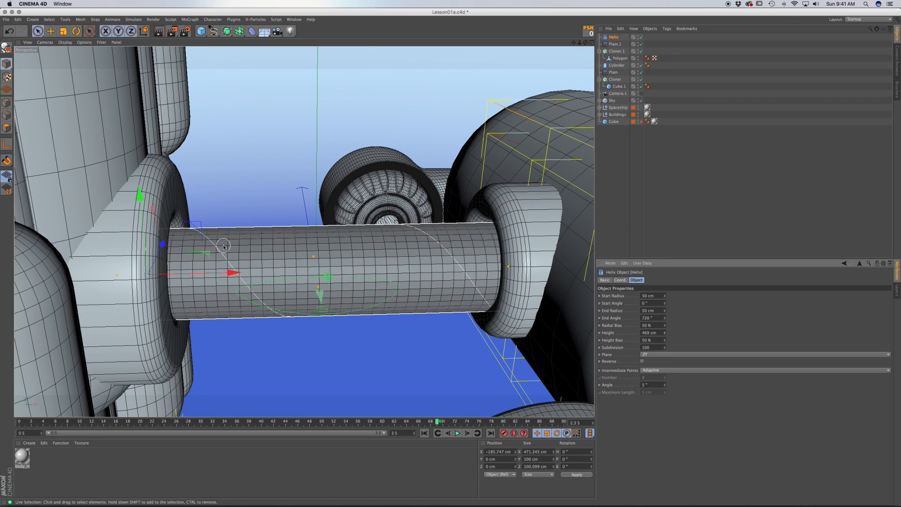
# - Create a circle spline with a 5 cm radius as the profile for the helix
pyautogui.click(214, 31)
pyautogui.click(272, 66)
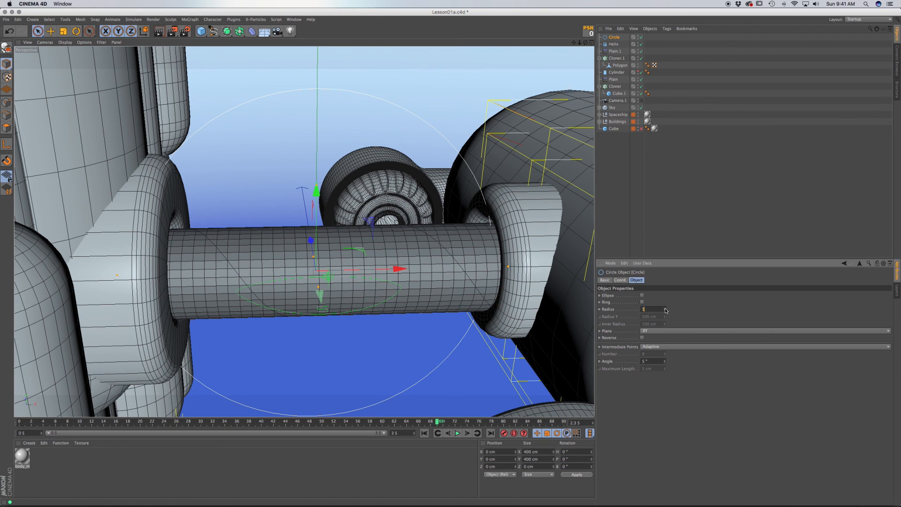
pyautogui.press('Return')
# - Add a Sweep object and nest the circle and helix in it, with the circle above the helix
pyautogui.click(227, 32)
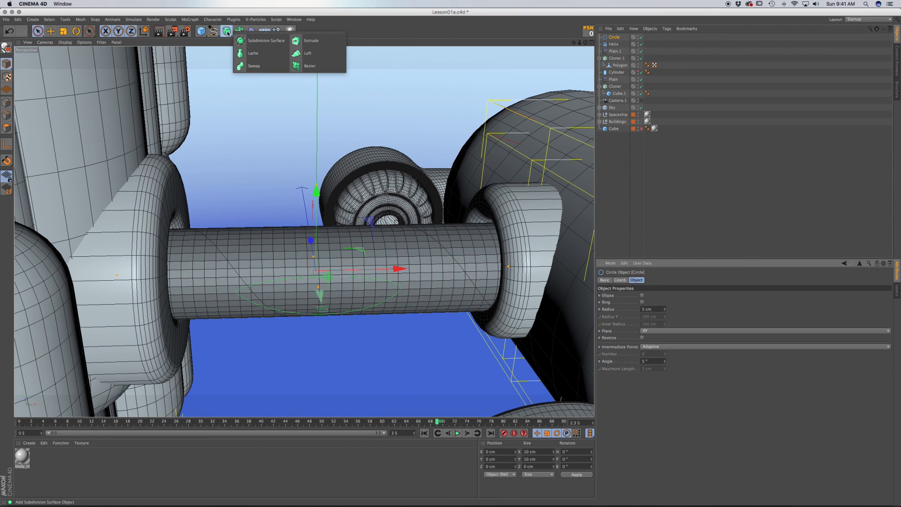
pyautogui.click(253, 66)
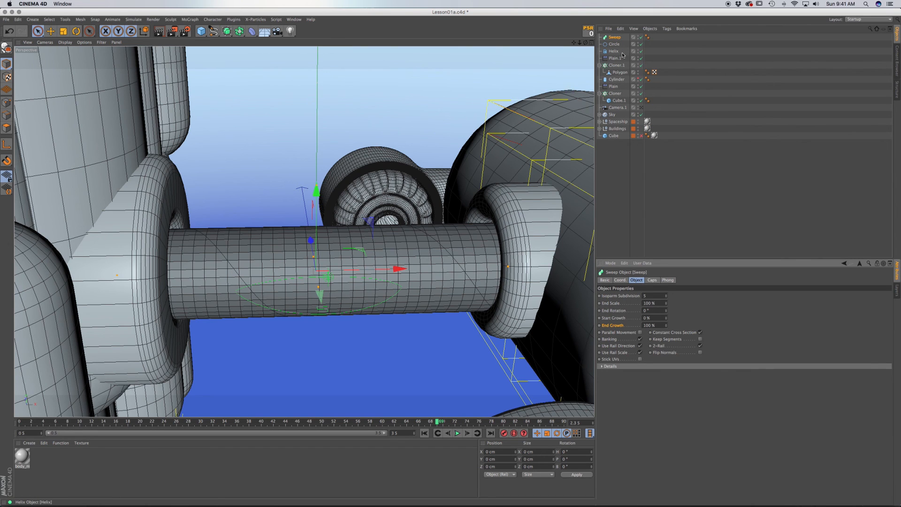
pyautogui.moveTo(613, 52); pyautogui.dragTo(613, 41)
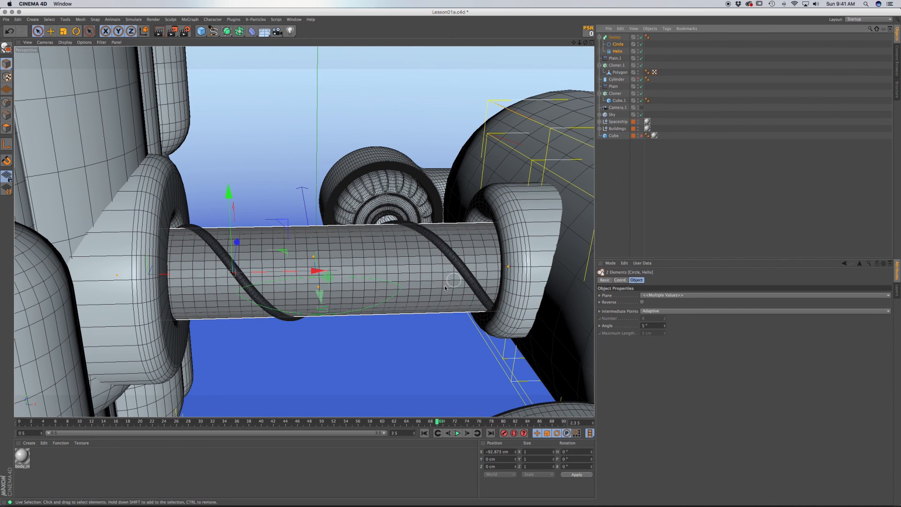
# - Set the radius of the sweep's circle profile to 4 cm
pyautogui.click(620, 48)
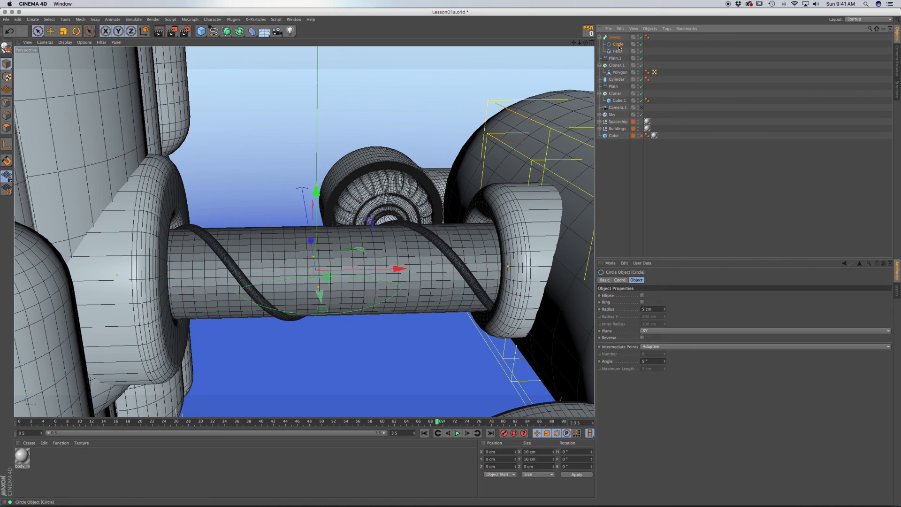
pyautogui.click(665, 310)
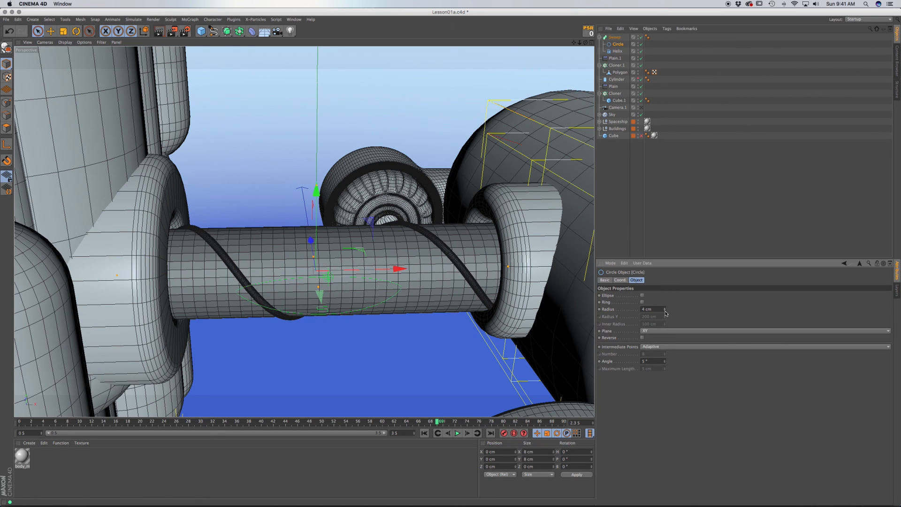
pyautogui.click(665, 311)
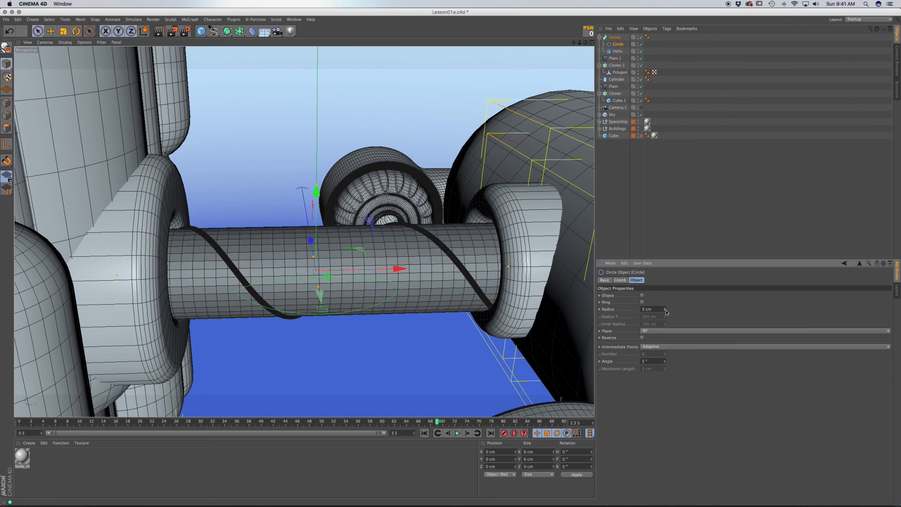
pyautogui.click(665, 308)
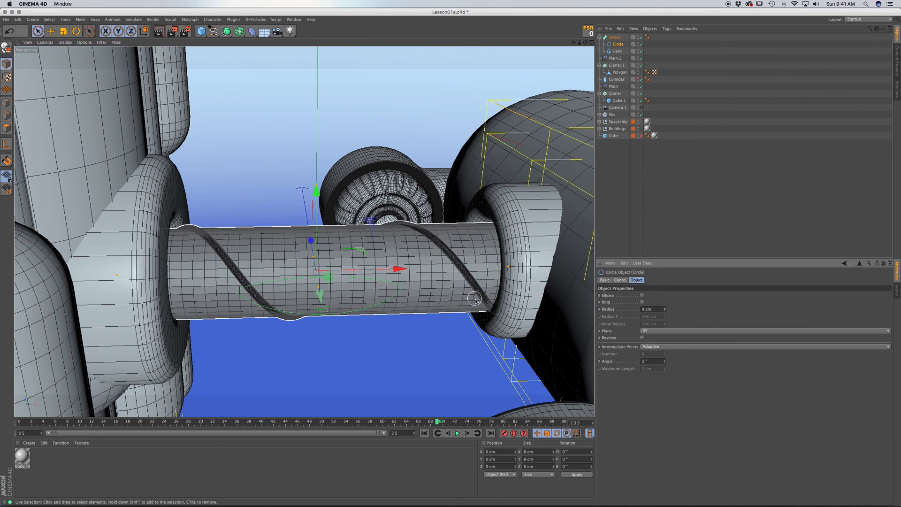
# - Duplicate the Sweep with its splines and rotate the copy to -180° pitch so it winds opposite the original
pyautogui.click(615, 37)
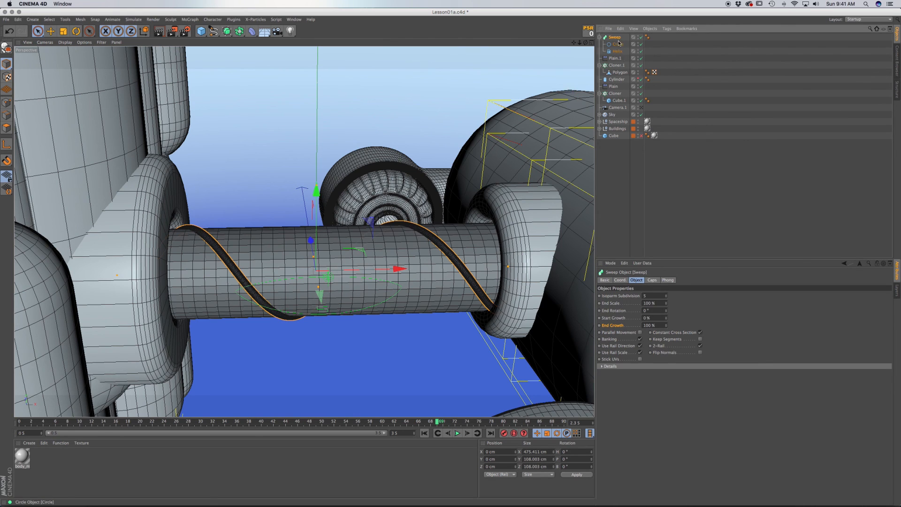
pyautogui.keyDown('ctrl'); pyautogui.moveTo(618, 36); pyautogui.dragTo(619, 43); pyautogui.keyUp('ctrl')
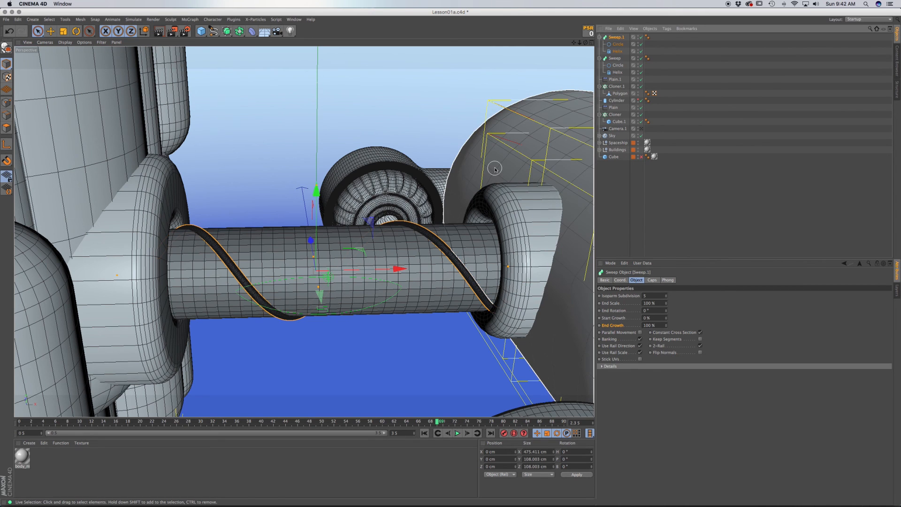
pyautogui.press('r')
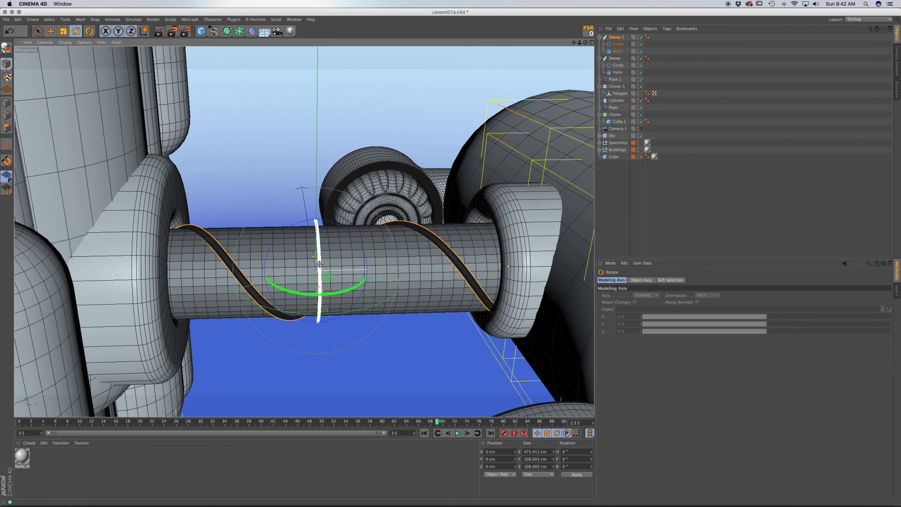
pyautogui.moveTo(319, 264); pyautogui.dragTo(313, 107)
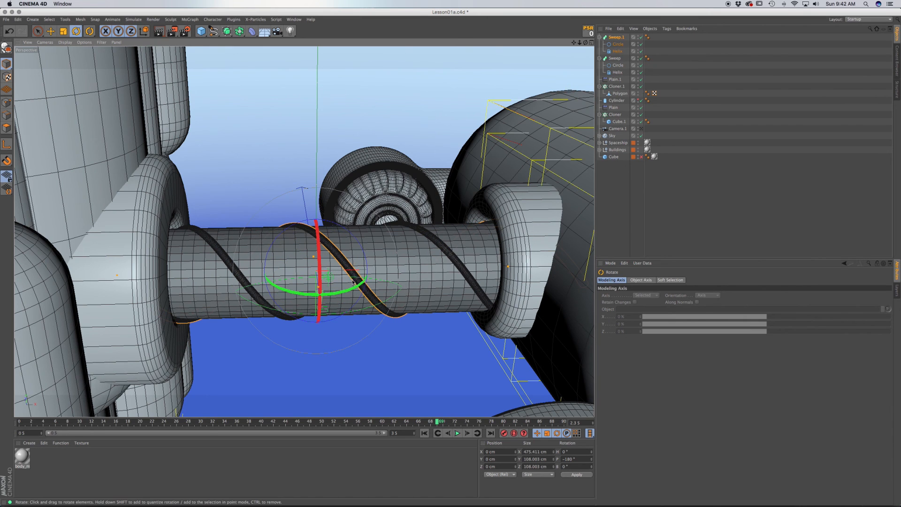
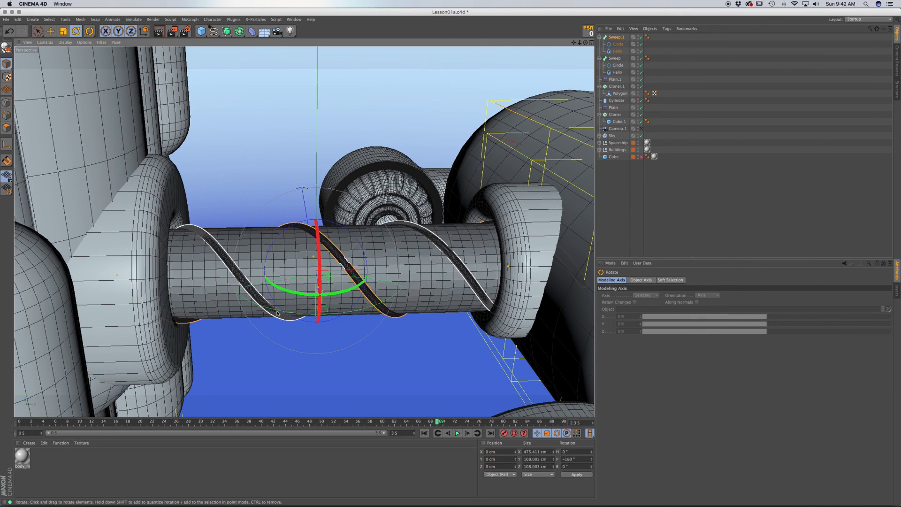
# - Check the End Growth setting on both helix Sweep objects and save the scene
pyautogui.click(616, 37)
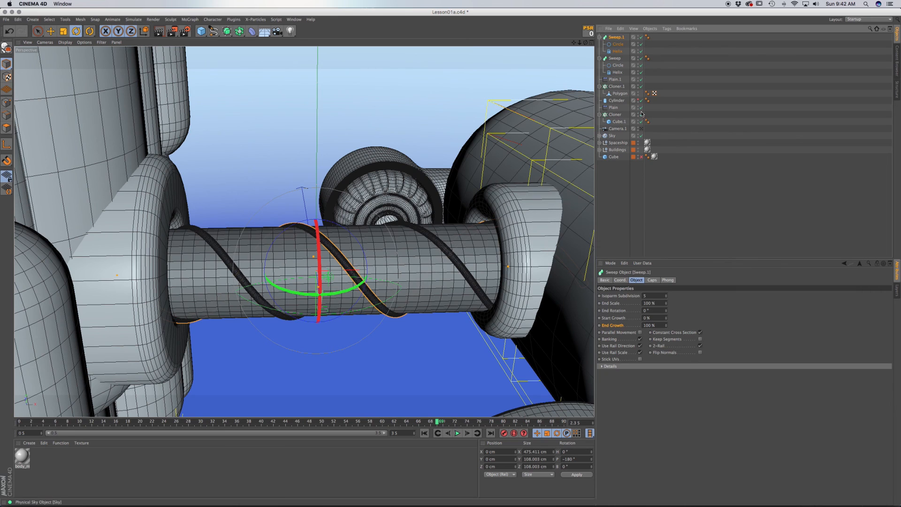
pyautogui.click(615, 58)
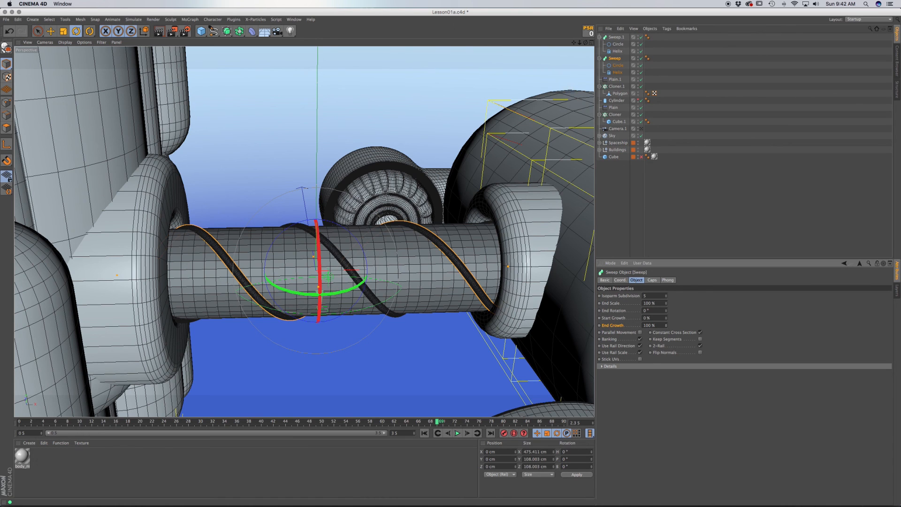
pyautogui.moveTo(666, 325)
pyautogui.mouseDown()
pyautogui.moveTo(666, 372)
pyautogui.moveTo(666, 324)
pyautogui.mouseUp()
pyautogui.click(617, 37)
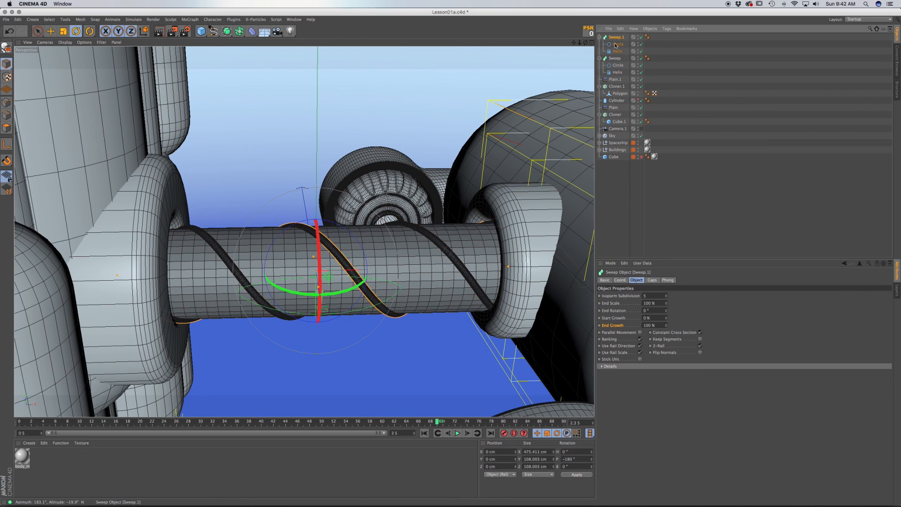
pyautogui.click(613, 58)
pyautogui.press('super+s')
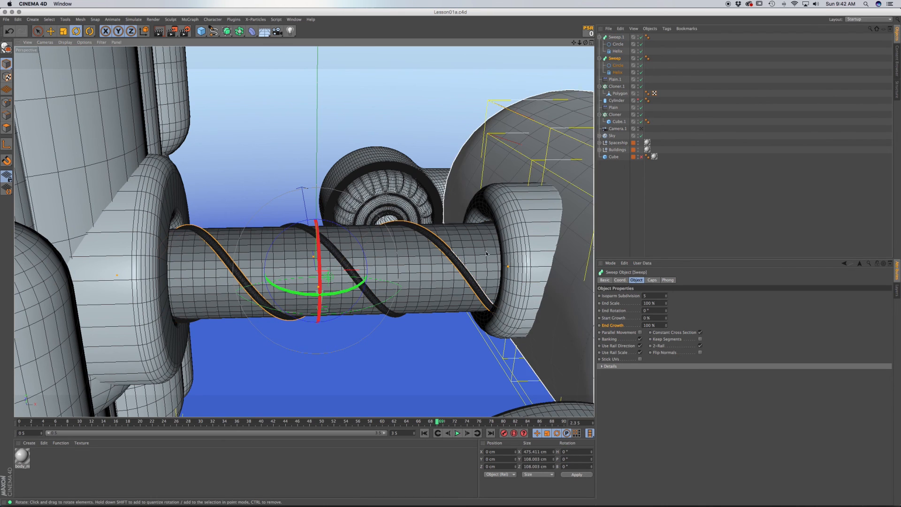
# - Collapse both Cloner hierarchies in the object list, look inside the Buildings group and fold it closed
pyautogui.keyDown('alt'); pyautogui.moveTo(439, 274); pyautogui.dragTo(399, 260); pyautogui.keyUp('alt')
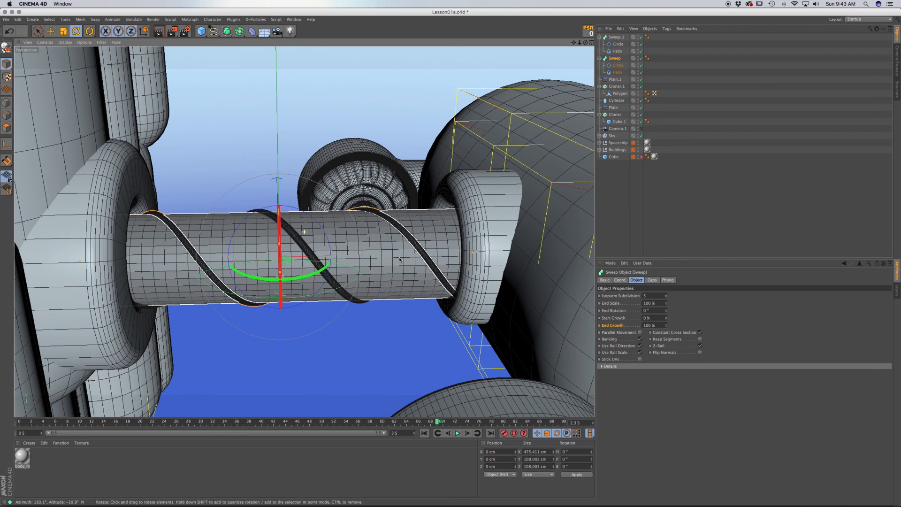
pyautogui.click(599, 86)
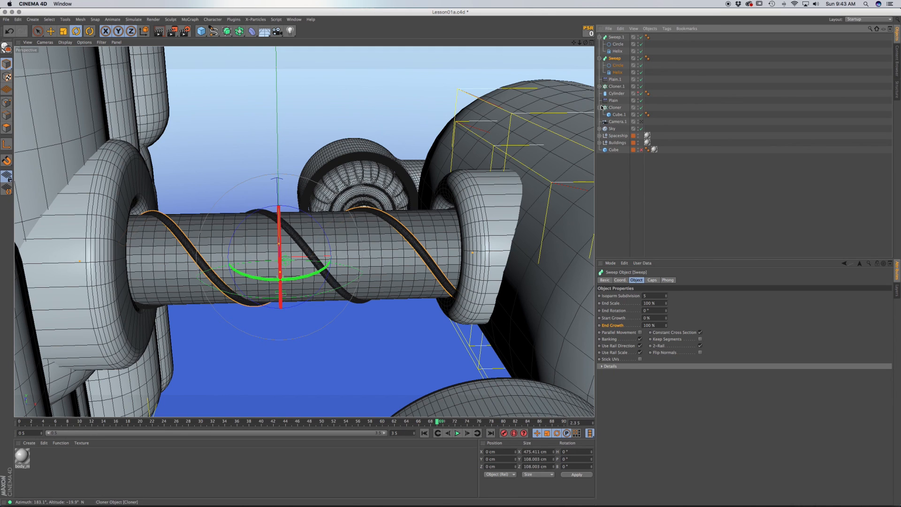
pyautogui.click(599, 107)
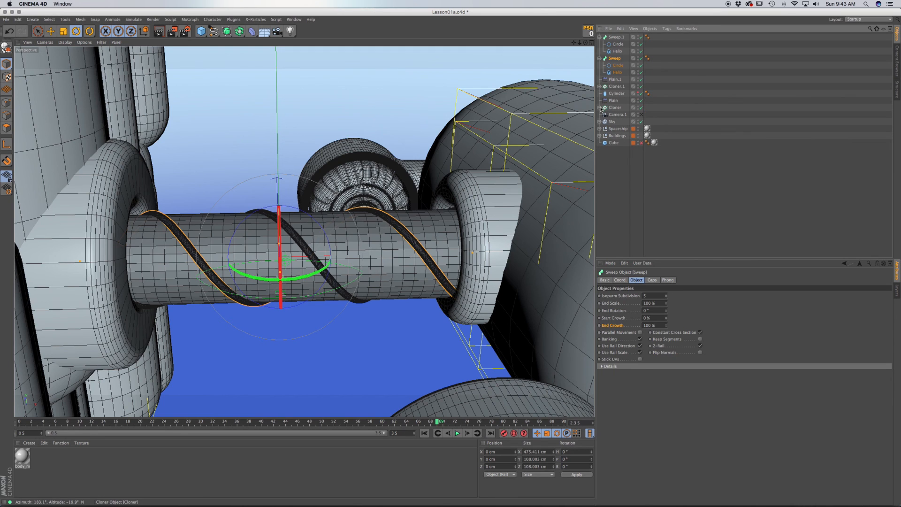
pyautogui.click(599, 135)
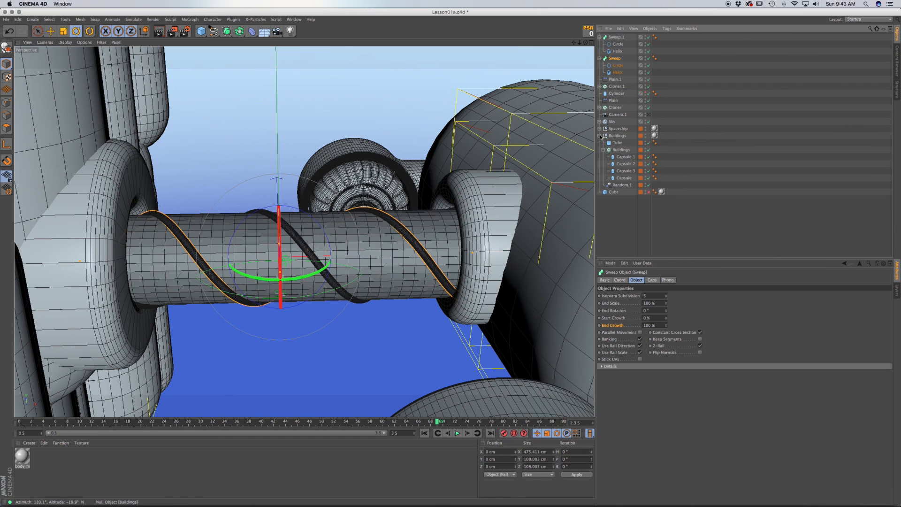
pyautogui.click(600, 136)
pyautogui.click(599, 136)
pyautogui.click(600, 135)
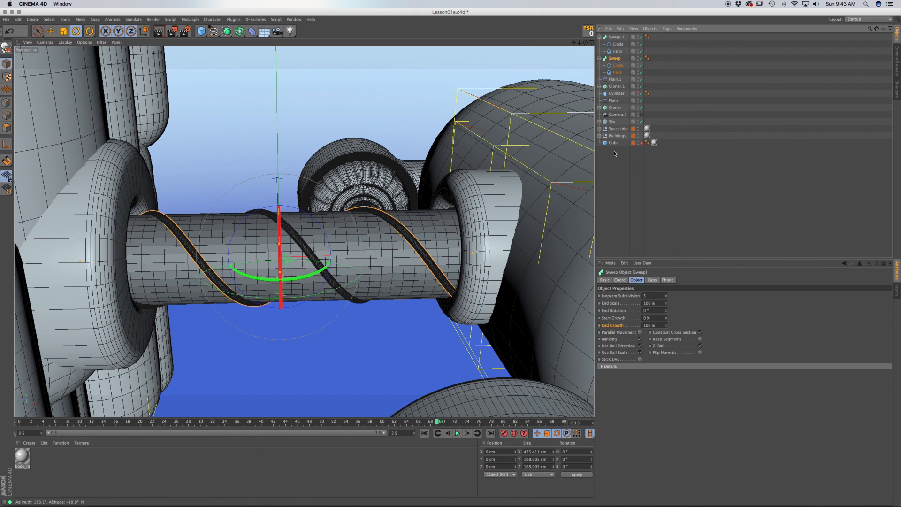
# - Open the layer list and hide the orange layer holding the spaceship and buildings from the viewport
pyautogui.scroll(-5, 476, 210)
pyautogui.scroll(-3, 476, 210)
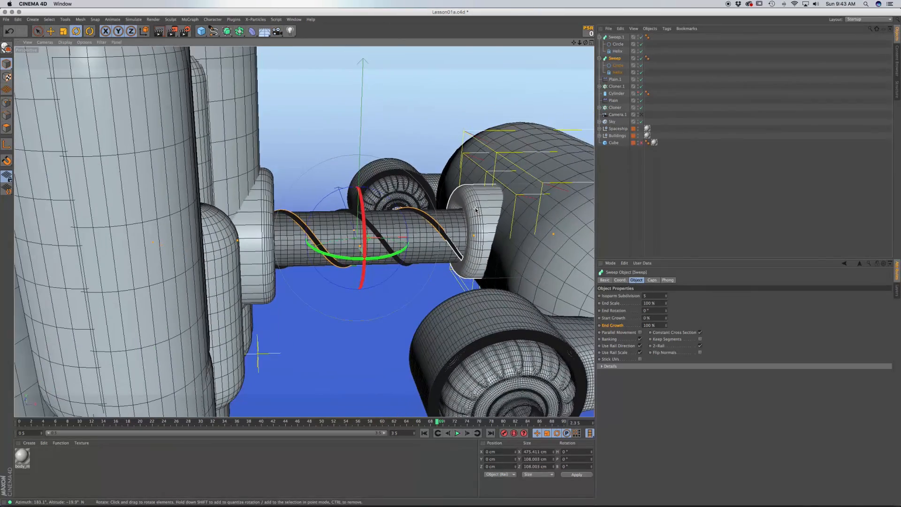
pyautogui.scroll(-4, 484, 212)
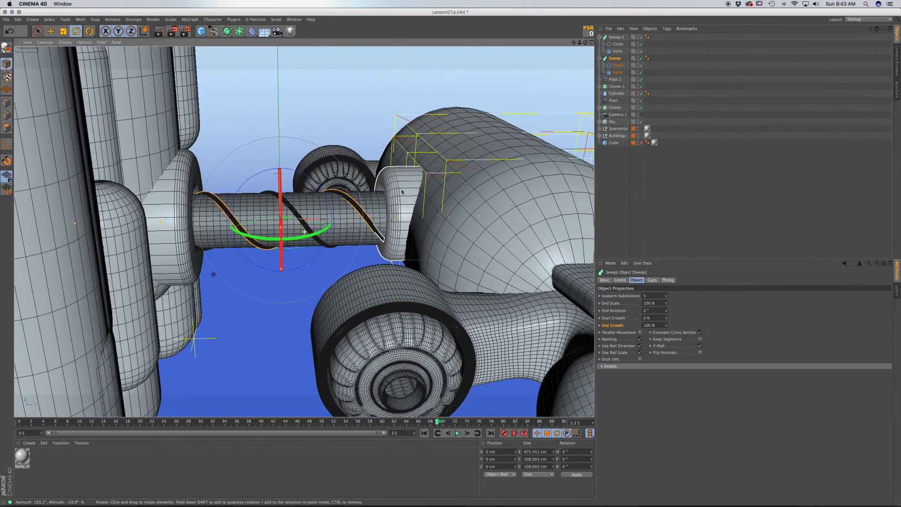
pyautogui.scroll(-2, 472, 220)
pyautogui.scroll(-1, 472, 220)
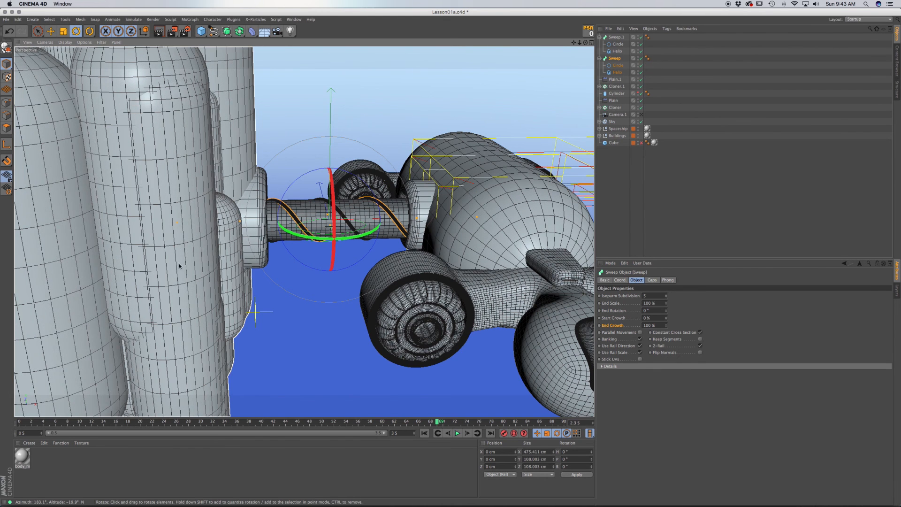
pyautogui.click(633, 129)
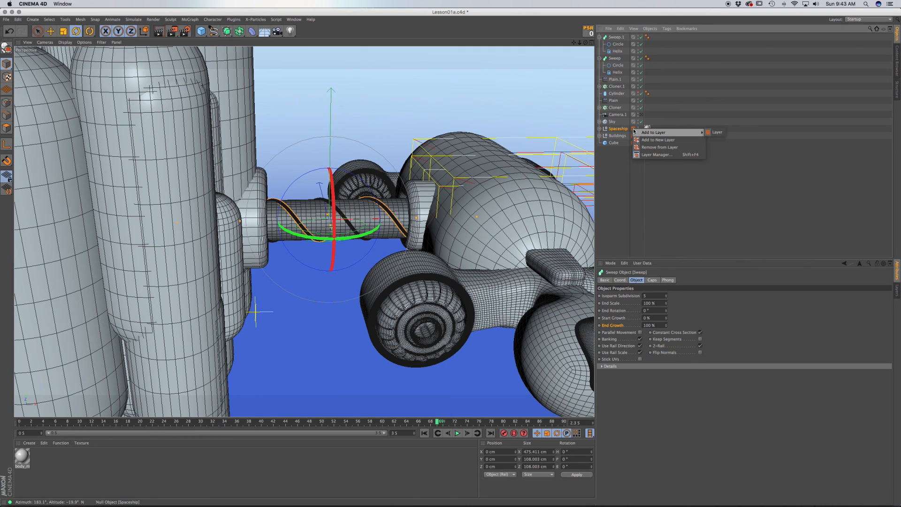
pyautogui.click(616, 131)
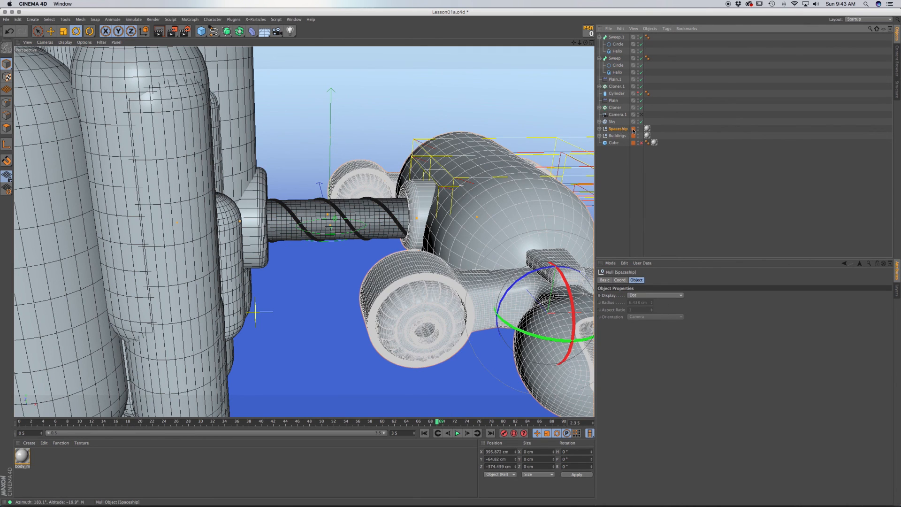
pyautogui.click(897, 291)
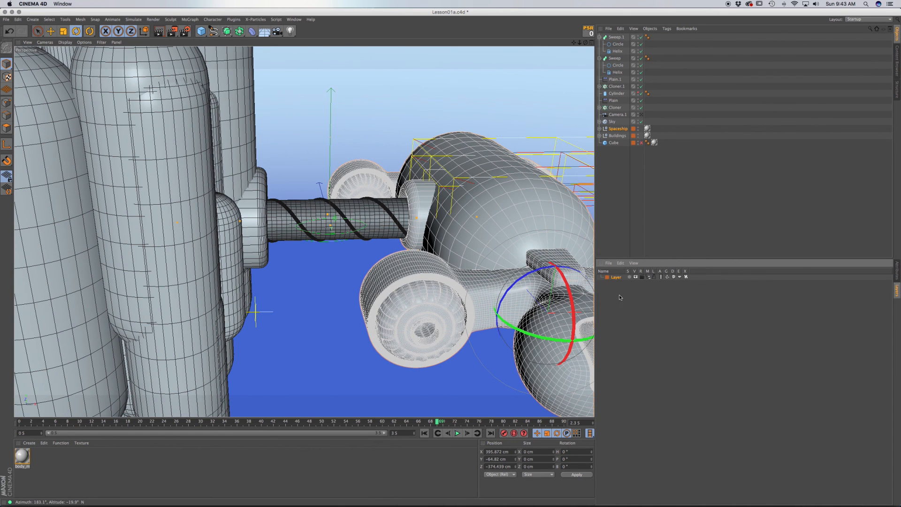
pyautogui.click(635, 278)
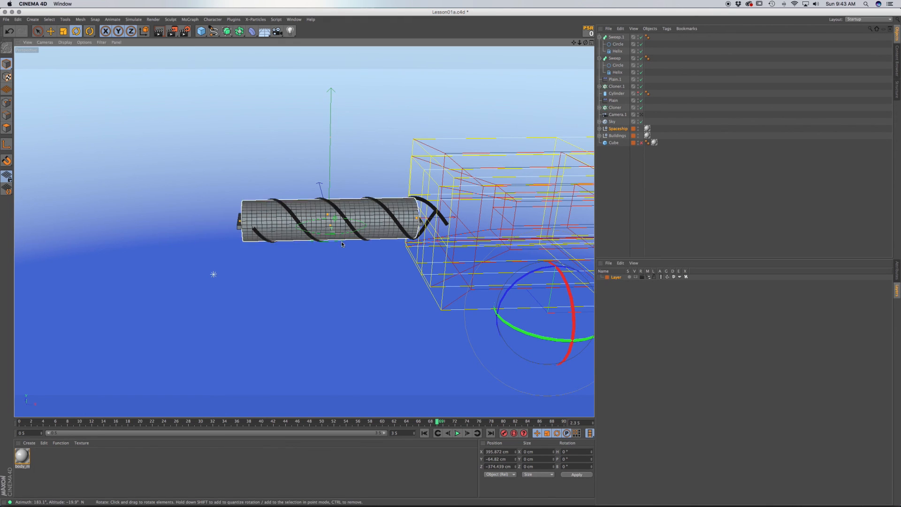
# - Hide the orange layer's Spaceship, Buildings and Cube objects from the object list
pyautogui.keyDown('alt'); pyautogui.moveTo(341, 242); pyautogui.dragTo(324, 234); pyautogui.keyUp('alt')
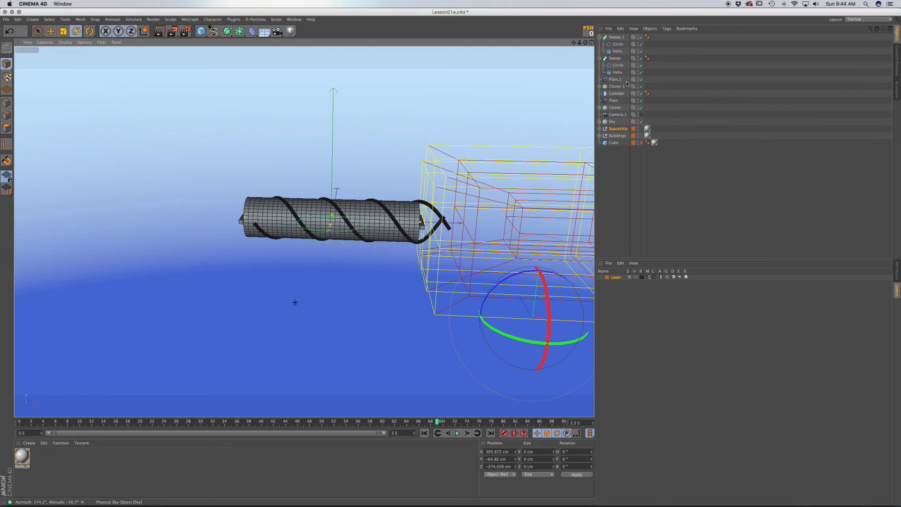
pyautogui.click(649, 278)
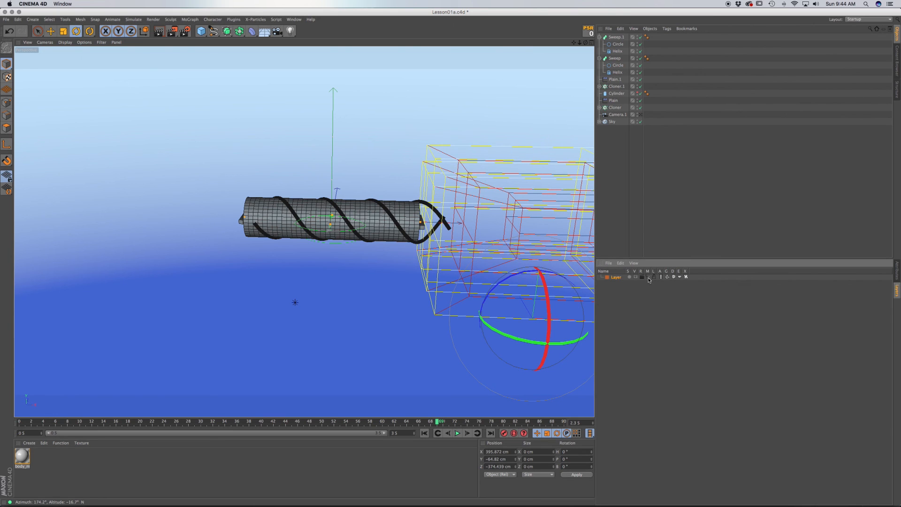
pyautogui.click(650, 278)
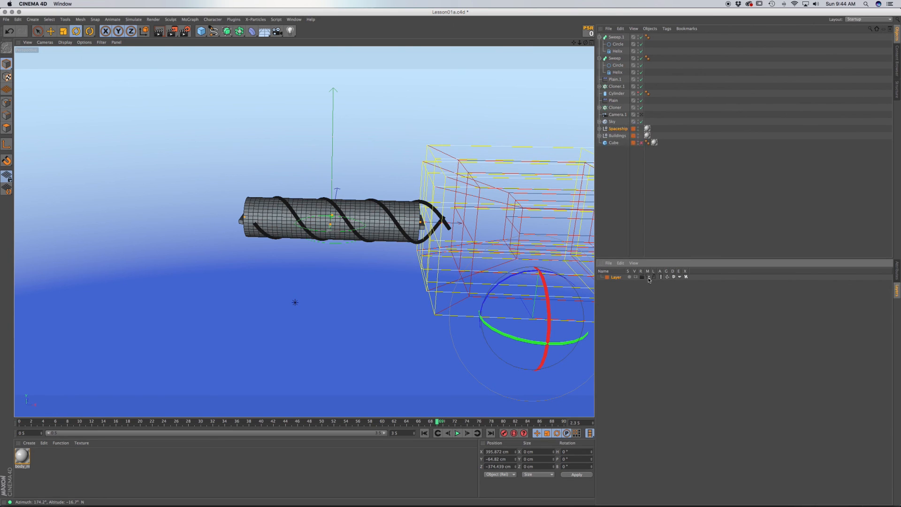
pyautogui.click(599, 129)
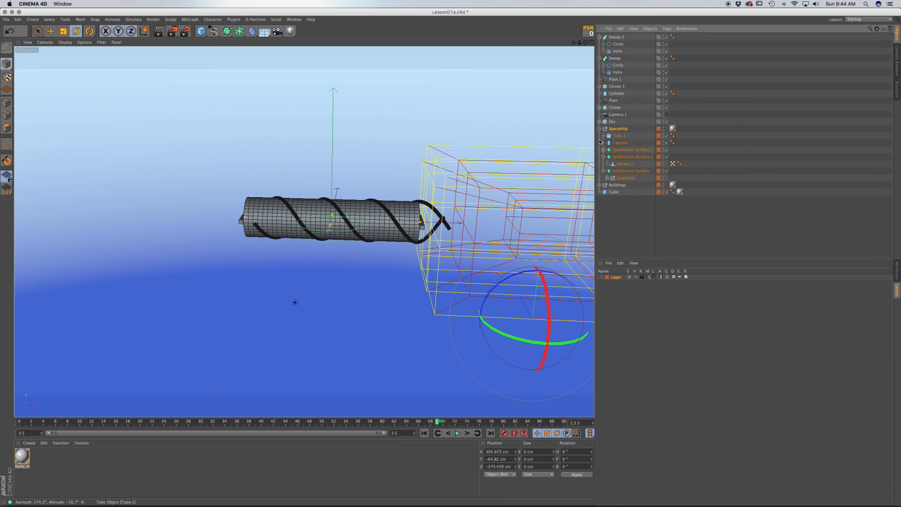
pyautogui.click(600, 185)
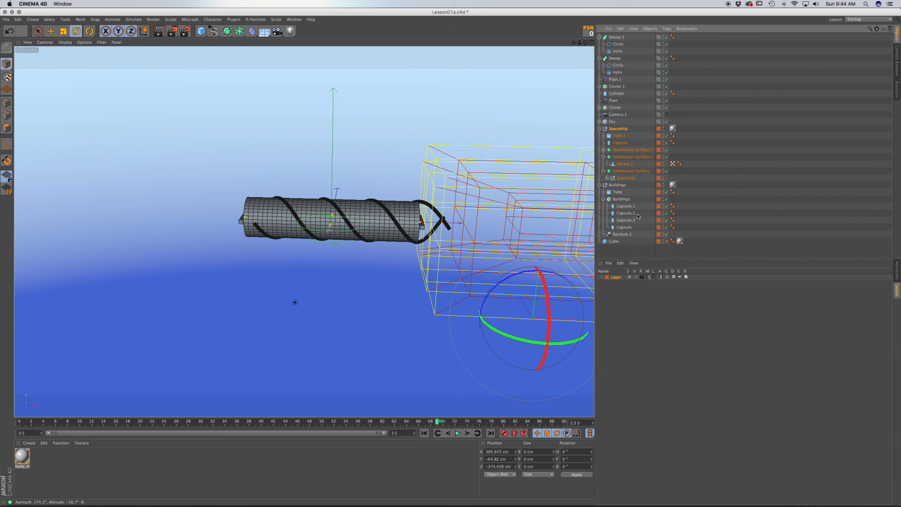
pyautogui.click(599, 185)
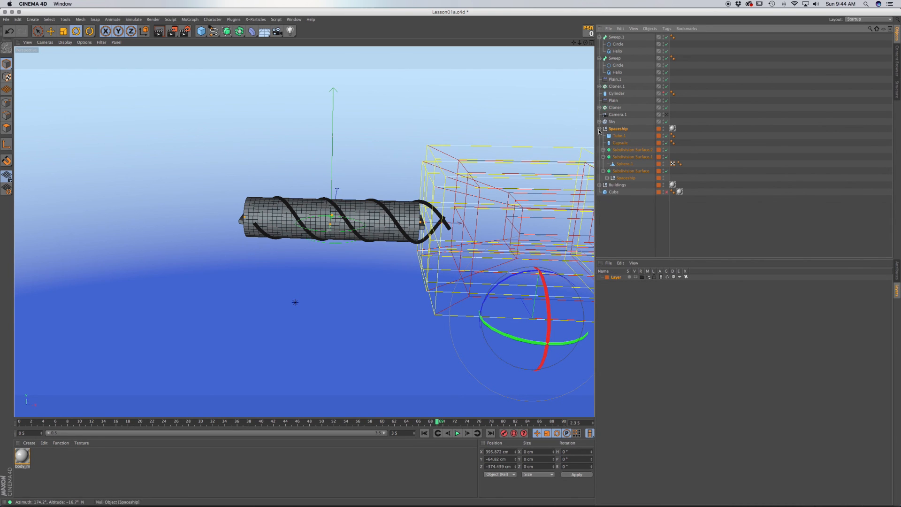
pyautogui.click(599, 129)
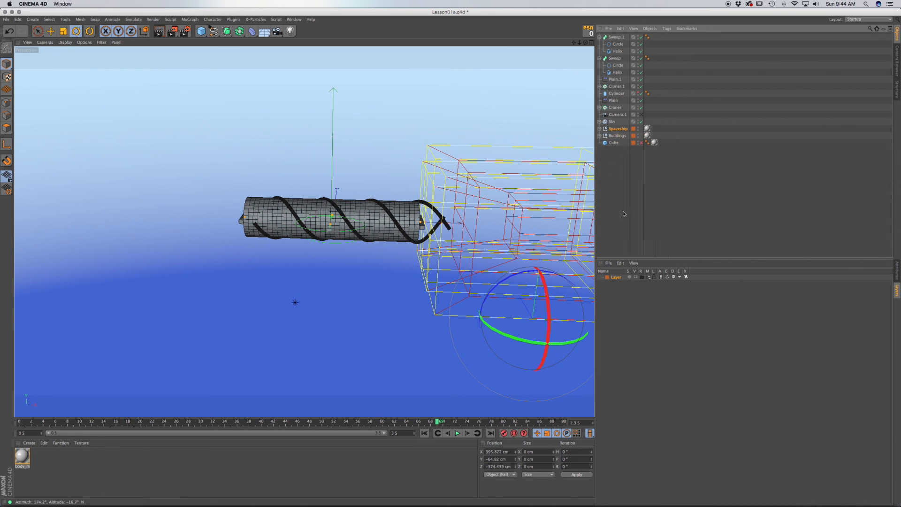
pyautogui.click(648, 277)
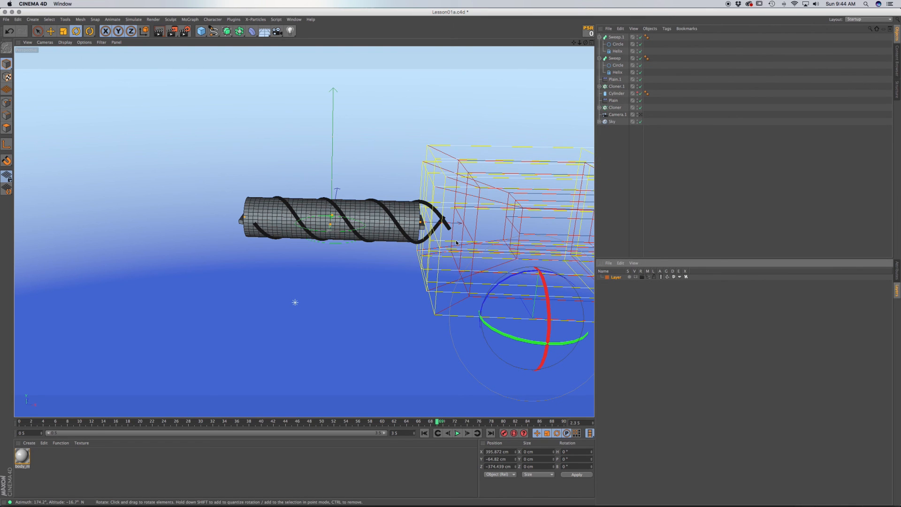
pyautogui.moveTo(427, 246)
pyautogui.keyDown('alt'); pyautogui.mouseDown()
pyautogui.moveTo(416, 246)
pyautogui.moveTo(431, 233)
pyautogui.moveTo(433, 245)
pyautogui.mouseUp(); pyautogui.keyUp('alt')
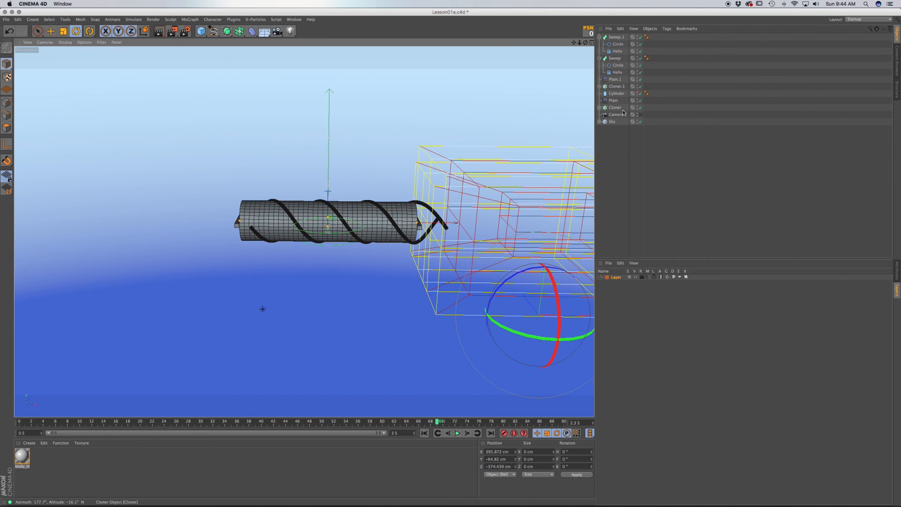
# - Add the Sky object to a new layer
pyautogui.rightClick(610, 121)
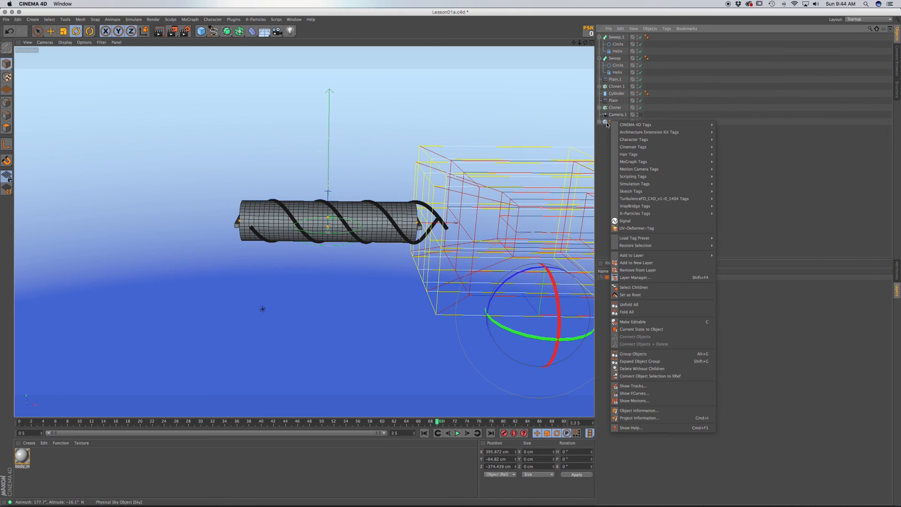
pyautogui.moveTo(655, 128)
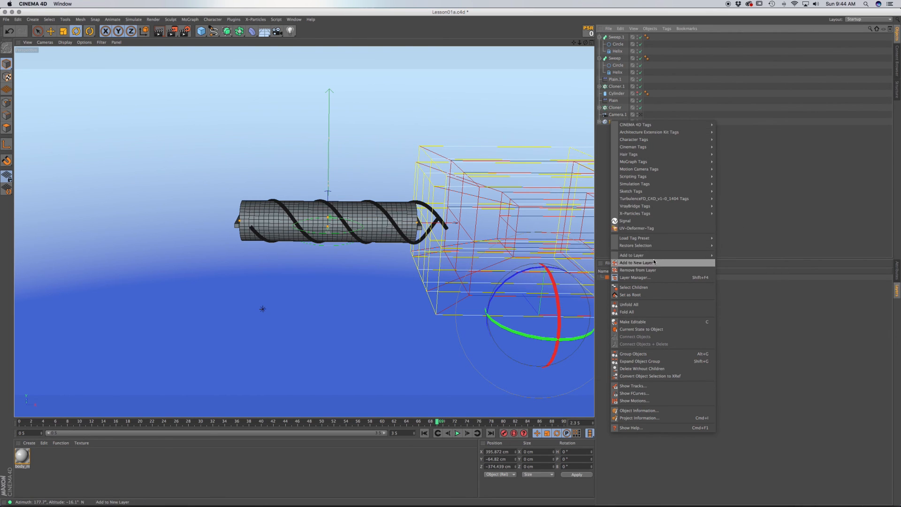
pyautogui.moveTo(652, 257)
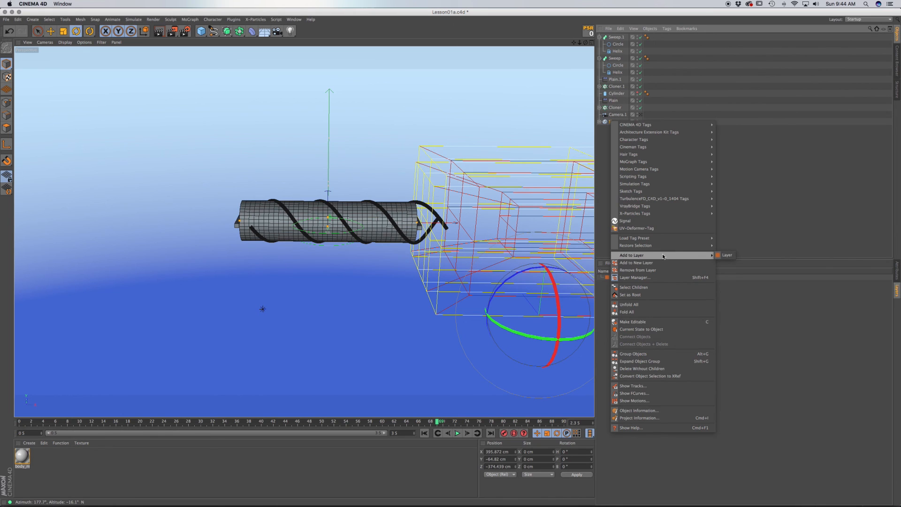
pyautogui.click(655, 262)
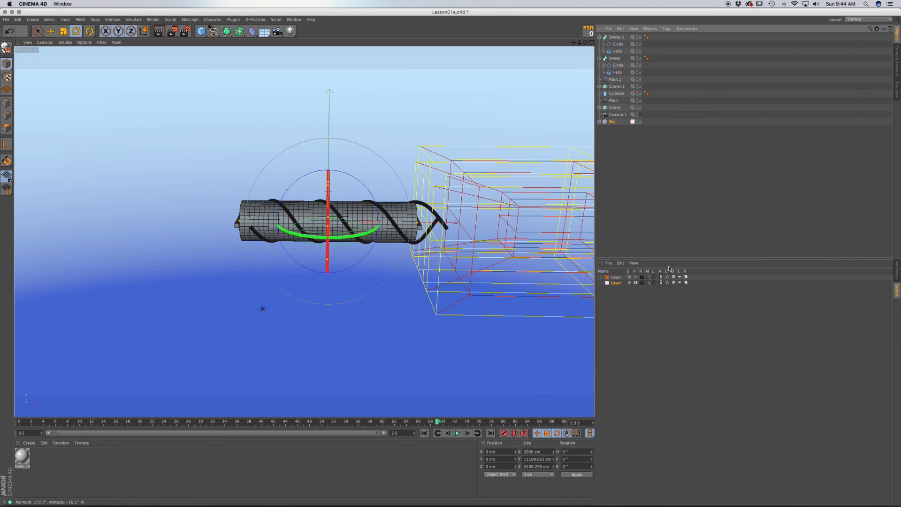
# - Change the Sky layer's color to light cyan
pyautogui.click(607, 285)
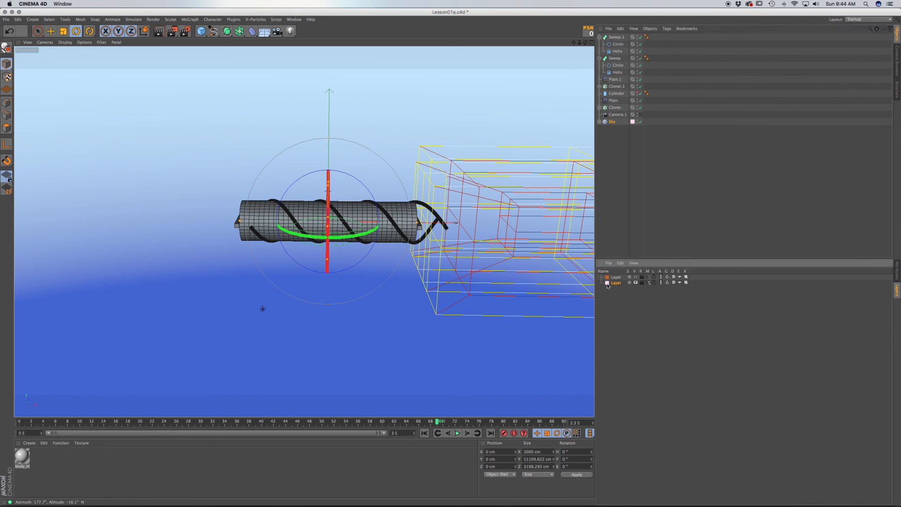
pyautogui.click(607, 283)
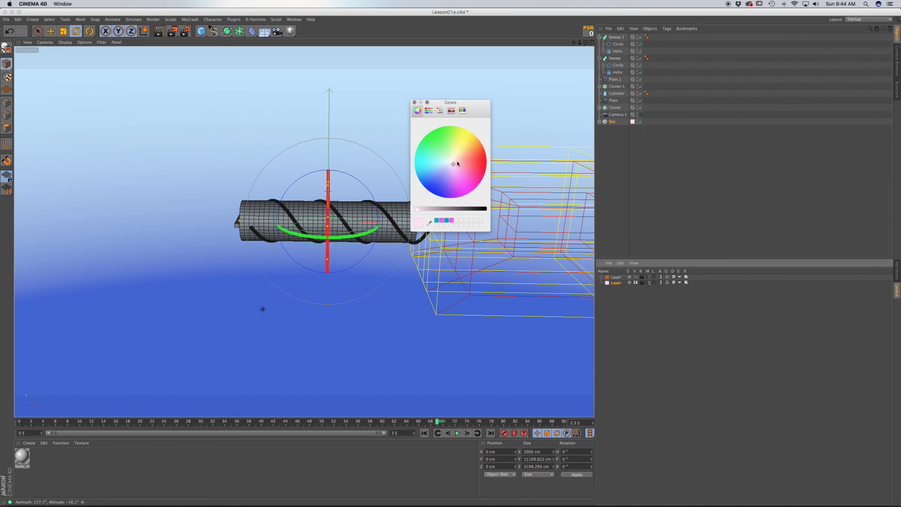
pyautogui.click(430, 163)
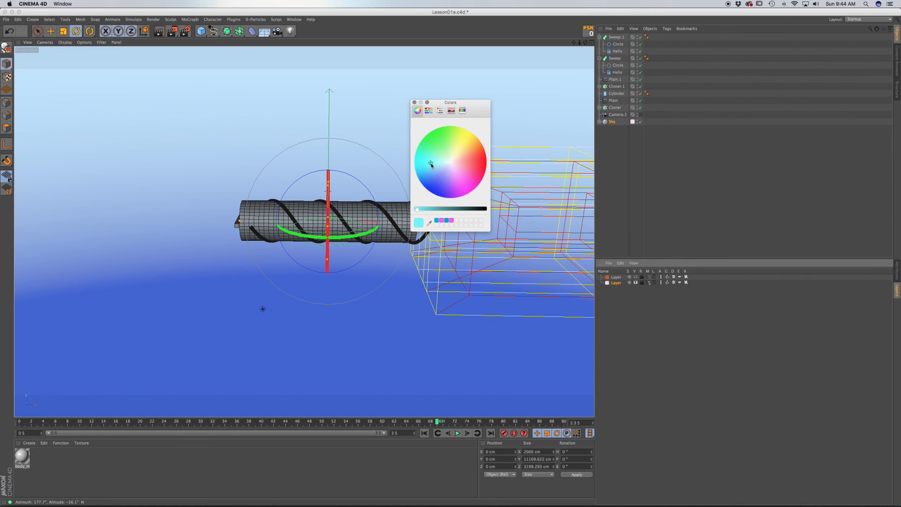
pyautogui.click(414, 103)
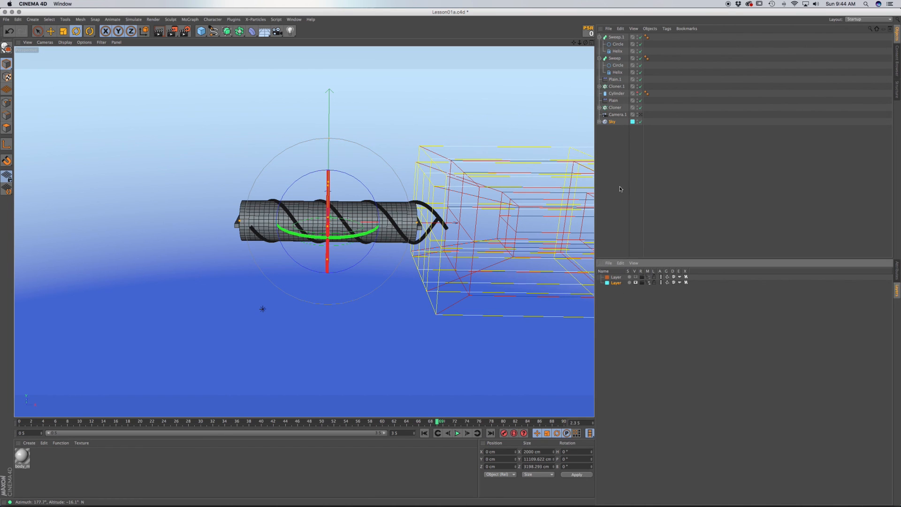
# - Lock and unlock the Sky's layer, and hide that layer from the viewport
pyautogui.click(654, 283)
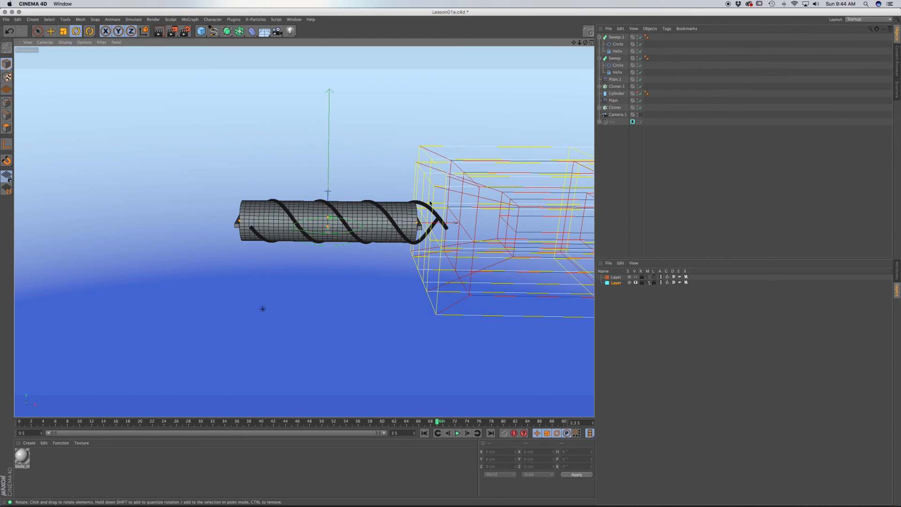
pyautogui.click(654, 282)
pyautogui.click(635, 282)
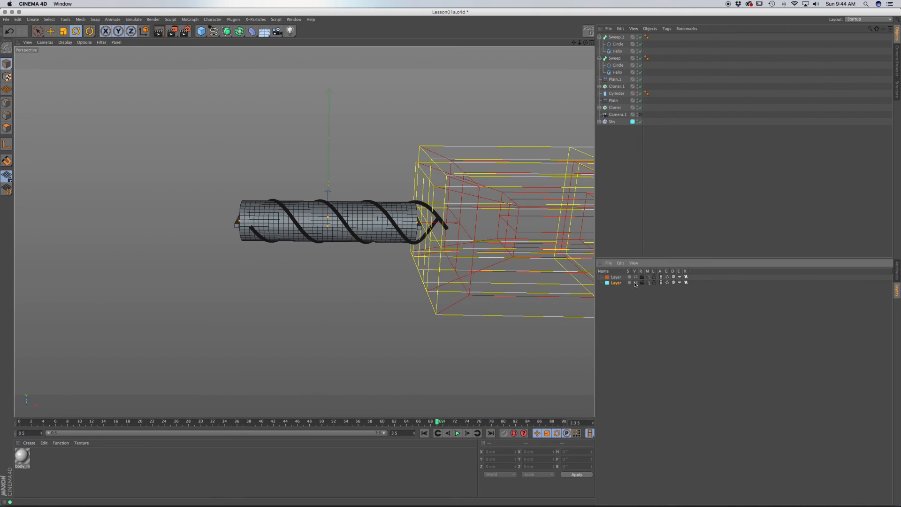
# - Show the cyan Sky layer in the viewport again and hide its Sky object from the object list
pyautogui.click(635, 283)
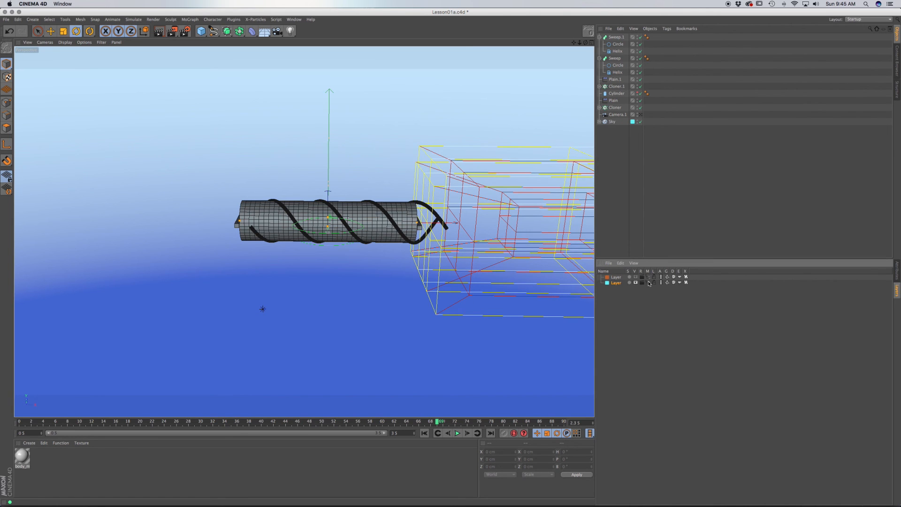
pyautogui.click(648, 283)
pyautogui.click(648, 283)
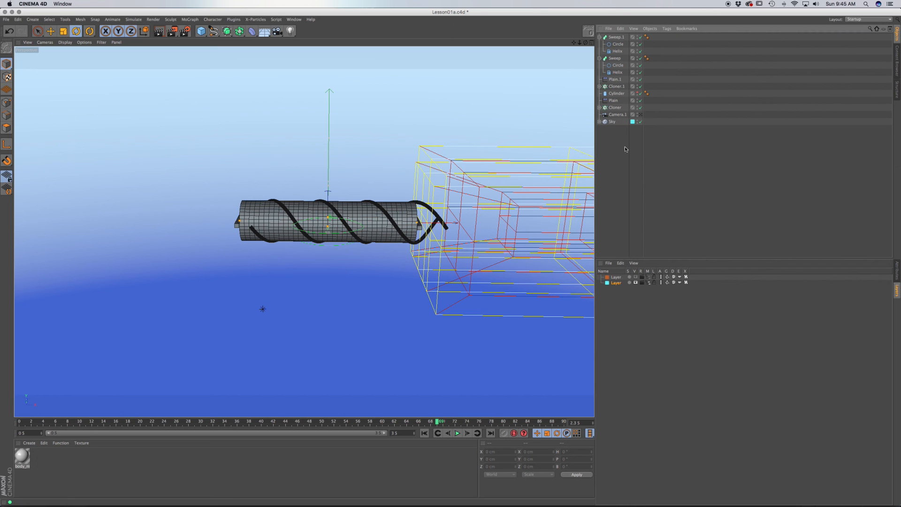
pyautogui.click(648, 283)
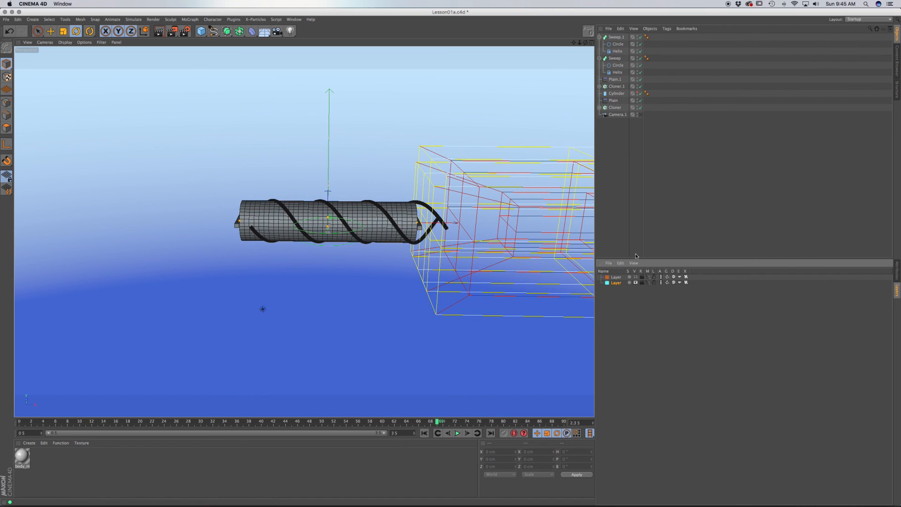
# - Try moving Cloner.1 about 11.4 cm down along Y, undo the move, and check its Polygon child and its cloning settings
pyautogui.click(898, 269)
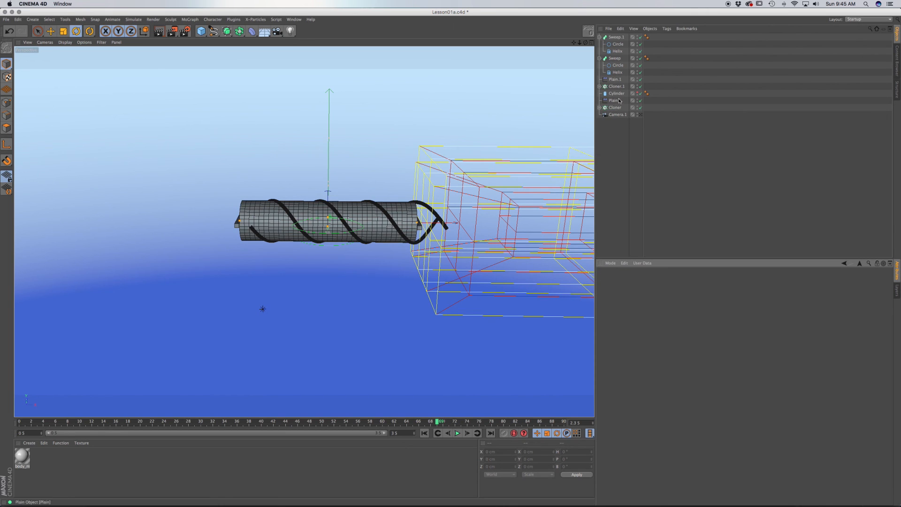
pyautogui.click(600, 87)
pyautogui.click(617, 87)
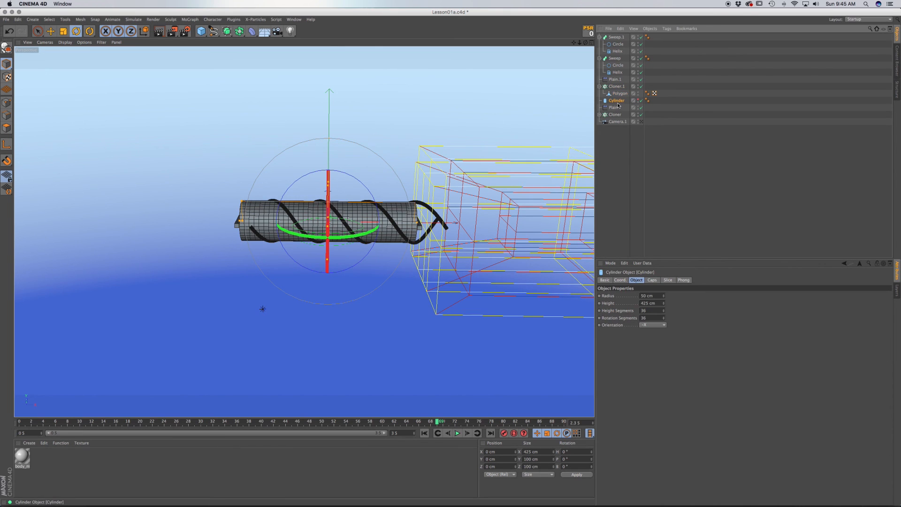
pyautogui.press('e')
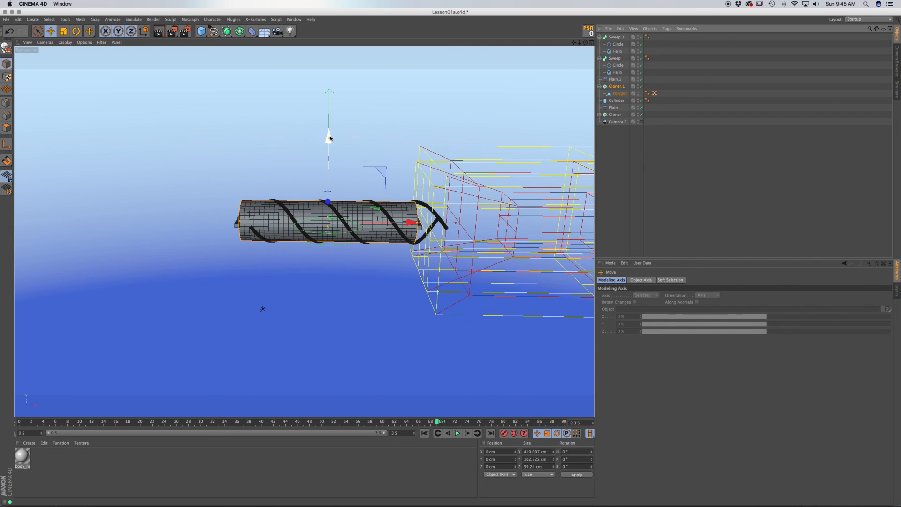
pyautogui.moveTo(328, 137); pyautogui.dragTo(329, 140)
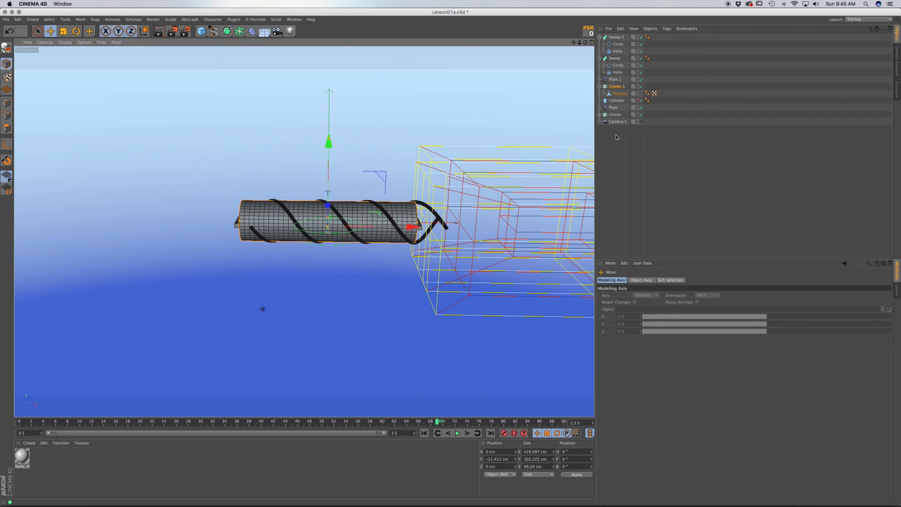
pyautogui.press('super+z')
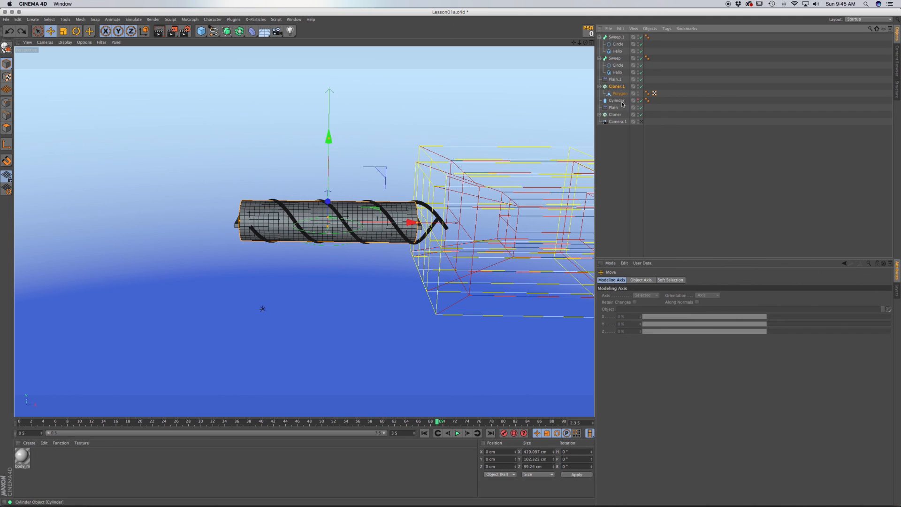
pyautogui.click(620, 95)
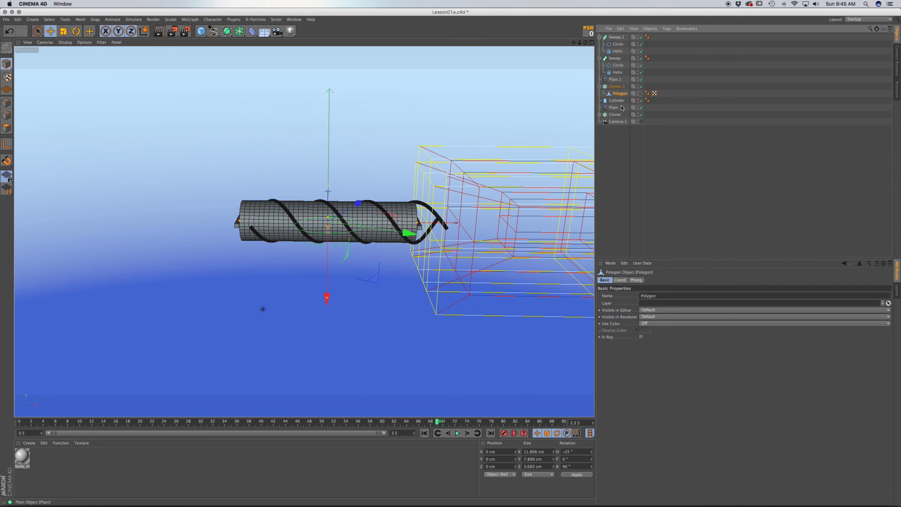
pyautogui.click(617, 86)
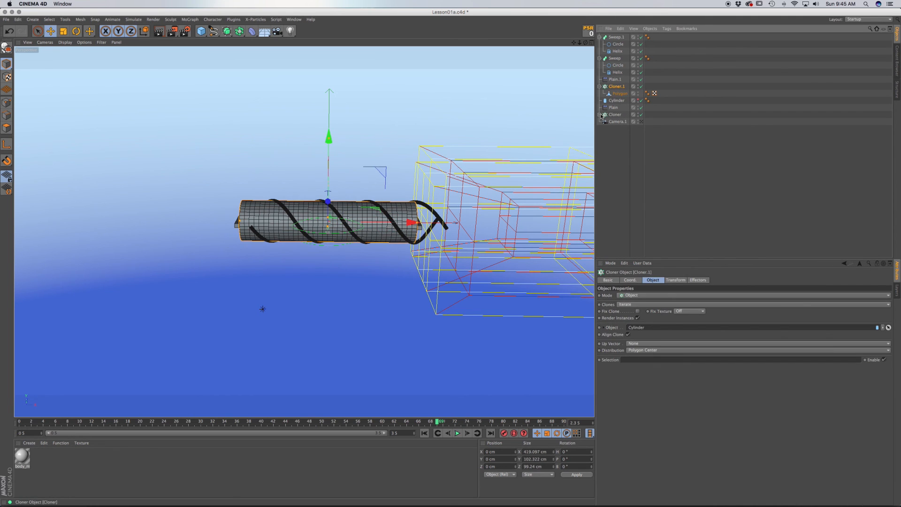
# - Lower the grid-array Cloner that forms the walkway inside the cylinder to about -11.8 cm in Y
pyautogui.click(600, 114)
pyautogui.click(616, 115)
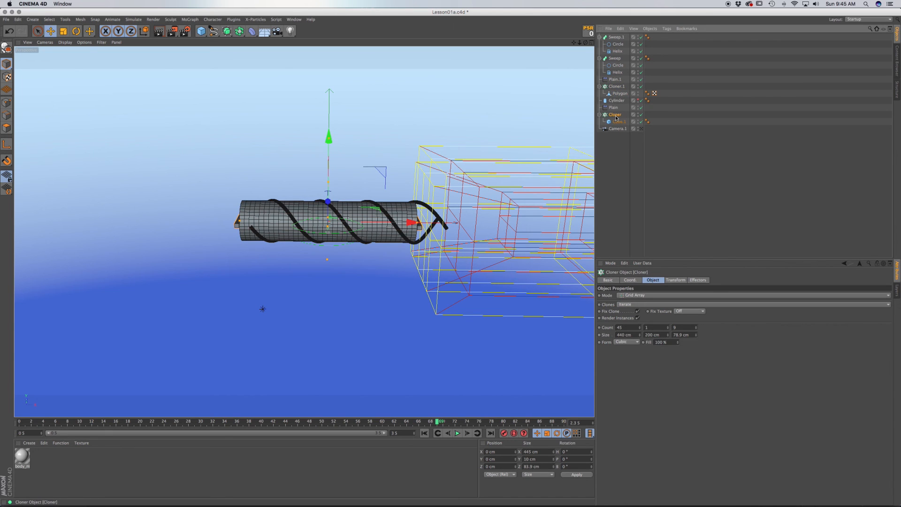
pyautogui.moveTo(328, 136); pyautogui.dragTo(330, 143)
pyautogui.scroll(8, 412, 227)
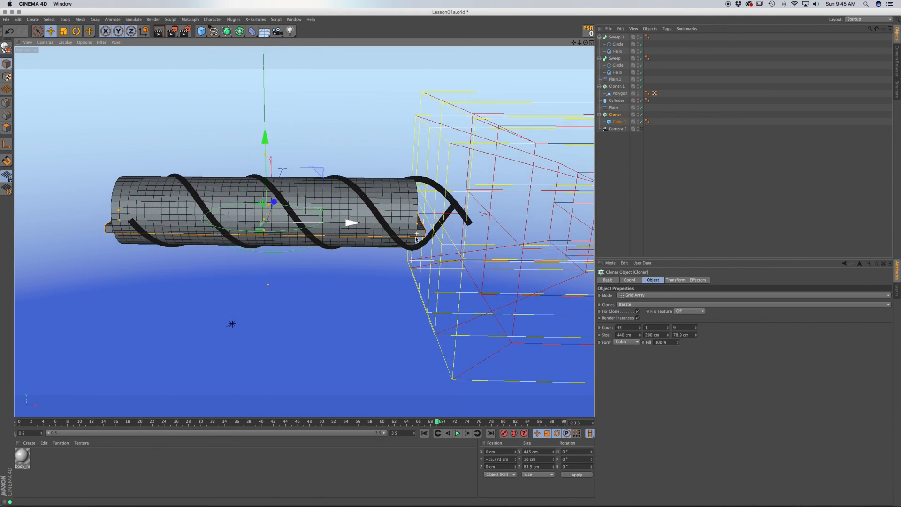
pyautogui.scroll(10, 416, 240)
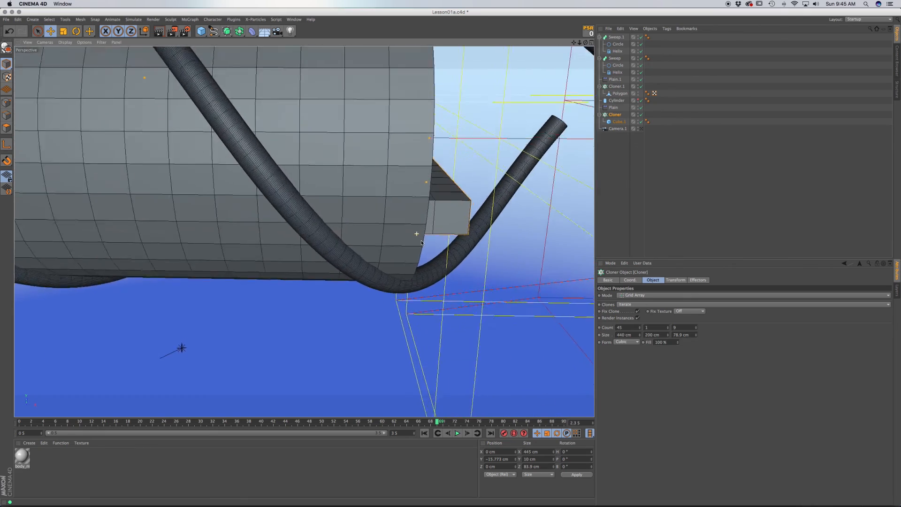
pyautogui.scroll(4, 421, 243)
pyautogui.keyDown('alt'); pyautogui.moveTo(390, 238); pyautogui.dragTo(217, 240); pyautogui.keyUp('alt')
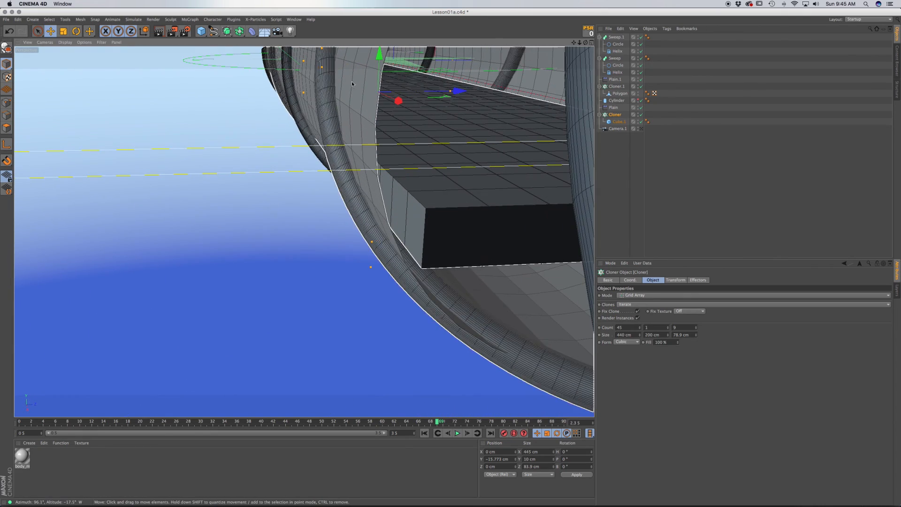
pyautogui.moveTo(379, 61); pyautogui.dragTo(377, 48)
pyautogui.keyDown('alt'); pyautogui.moveTo(462, 191); pyautogui.dragTo(539, 178); pyautogui.keyUp('alt')
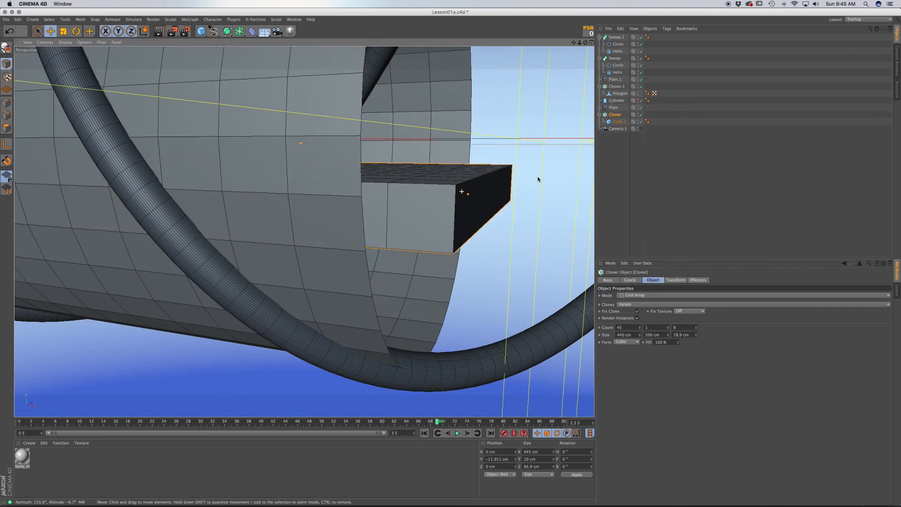
pyautogui.scroll(-10, 485, 188)
pyautogui.keyDown('alt'); pyautogui.moveTo(485, 188); pyautogui.dragTo(380, 224); pyautogui.keyUp('alt')
pyautogui.scroll(-5, 413, 200)
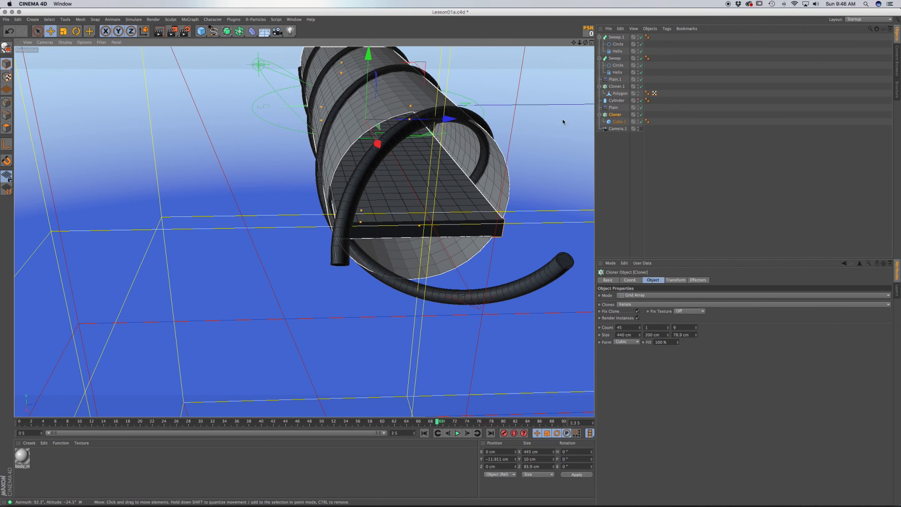
# - Set both the start radius and the end radius of Sweep.1's helix to 60 cm
pyautogui.click(616, 37)
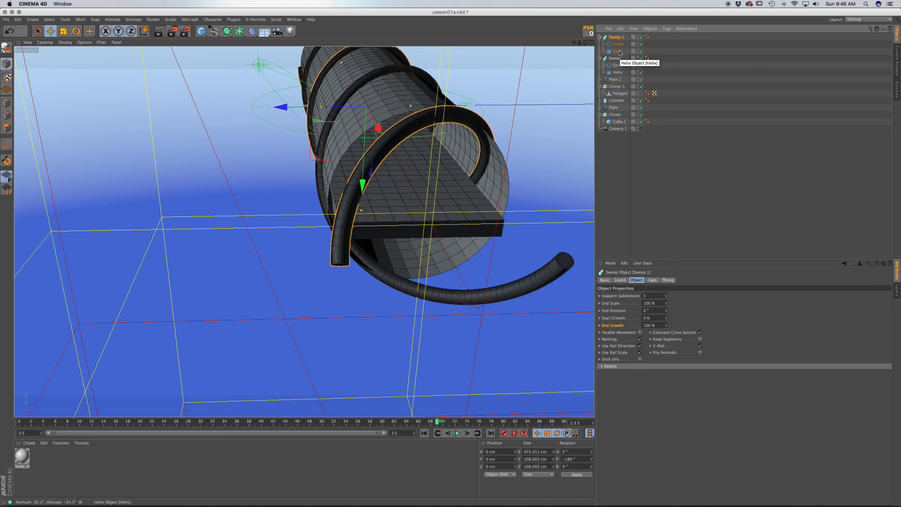
pyautogui.click(619, 52)
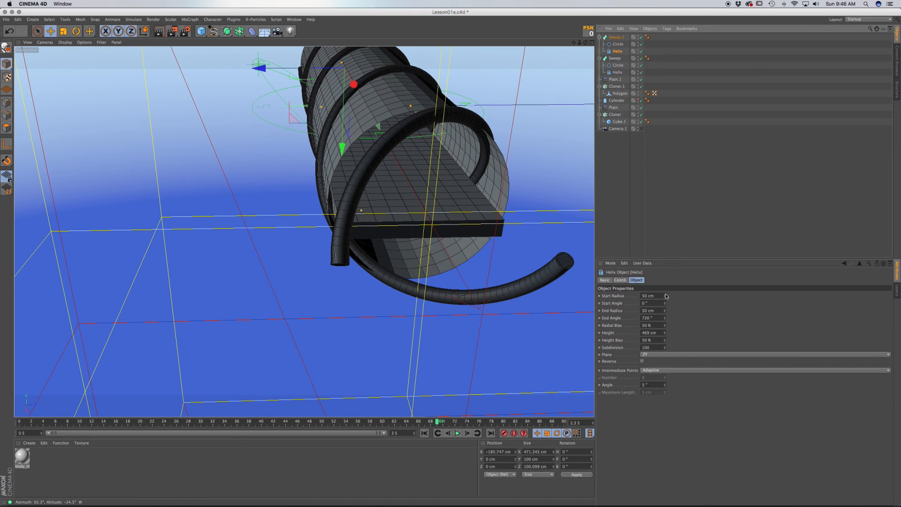
pyautogui.moveTo(665, 296); pyautogui.dragTo(666, 297)
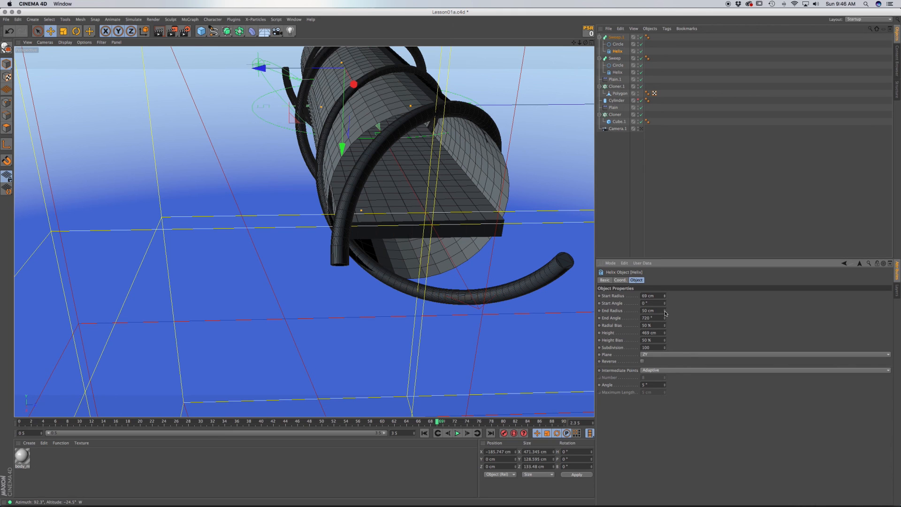
pyautogui.moveTo(665, 312); pyautogui.dragTo(638, 296)
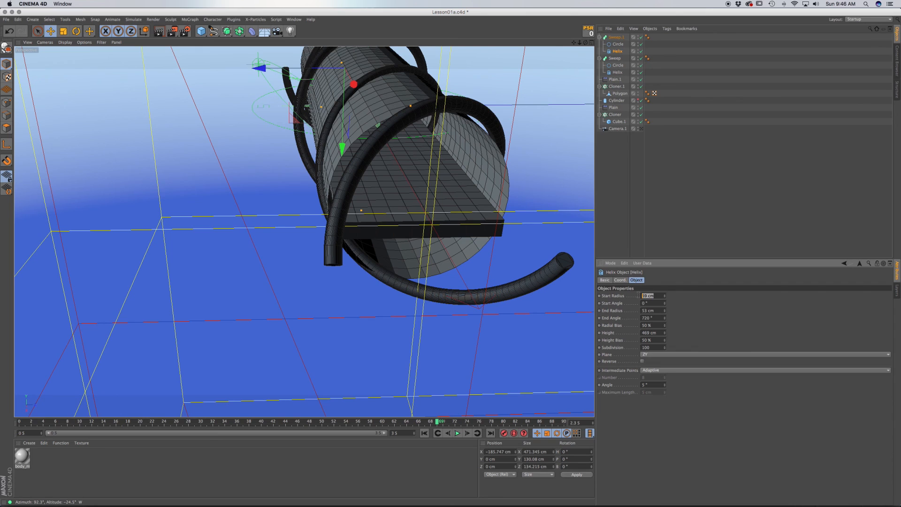
pyautogui.write('60')
pyautogui.press('Return')
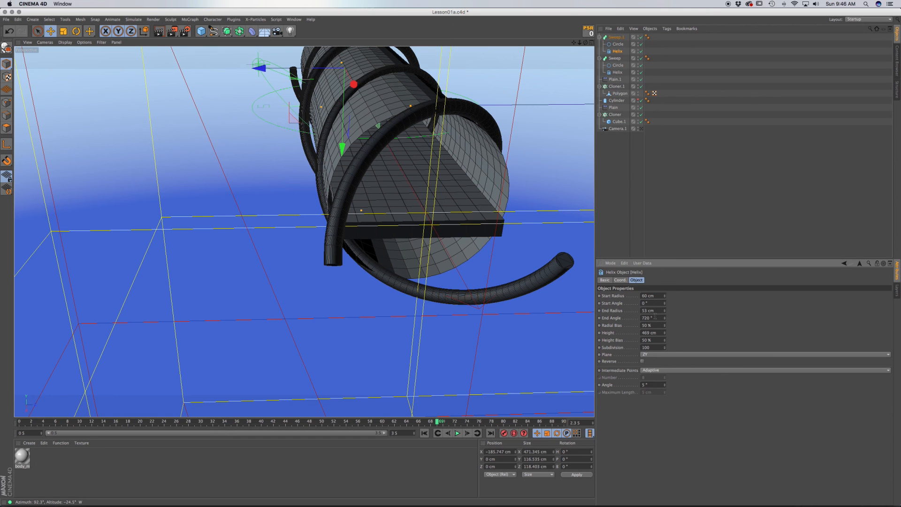
pyautogui.moveTo(654, 311); pyautogui.dragTo(639, 310)
pyautogui.write('60')
pyautogui.press('Return')
# - Set the start and end radius of Sweep.1's helix back to 50 cm
pyautogui.keyDown('alt'); pyautogui.moveTo(463, 266); pyautogui.dragTo(525, 251); pyautogui.keyUp('alt')
pyautogui.doubleClick(644, 296)
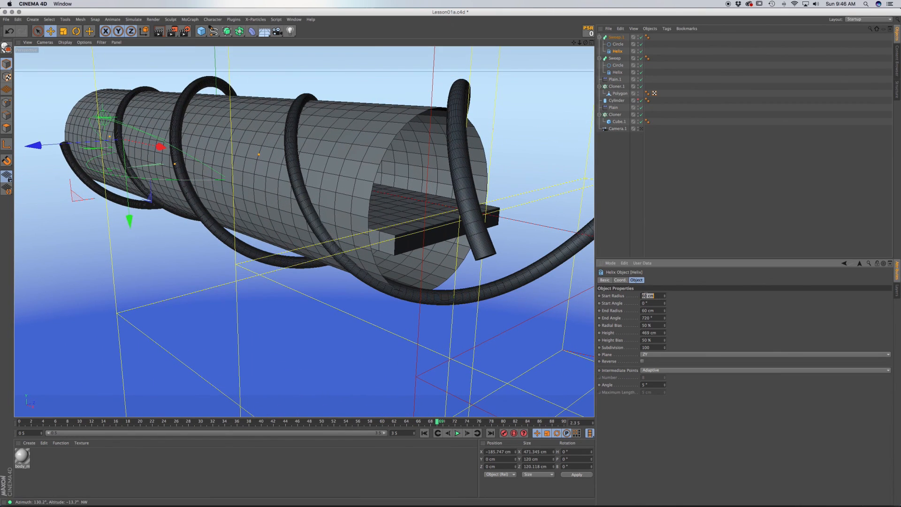
pyautogui.write('50')
pyautogui.press('Return')
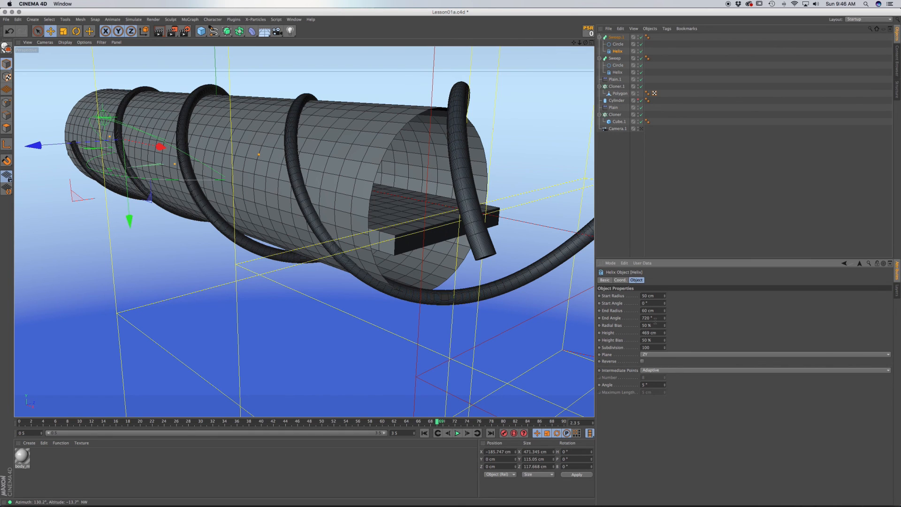
pyautogui.doubleClick(657, 310)
pyautogui.write('50')
pyautogui.press('Return')
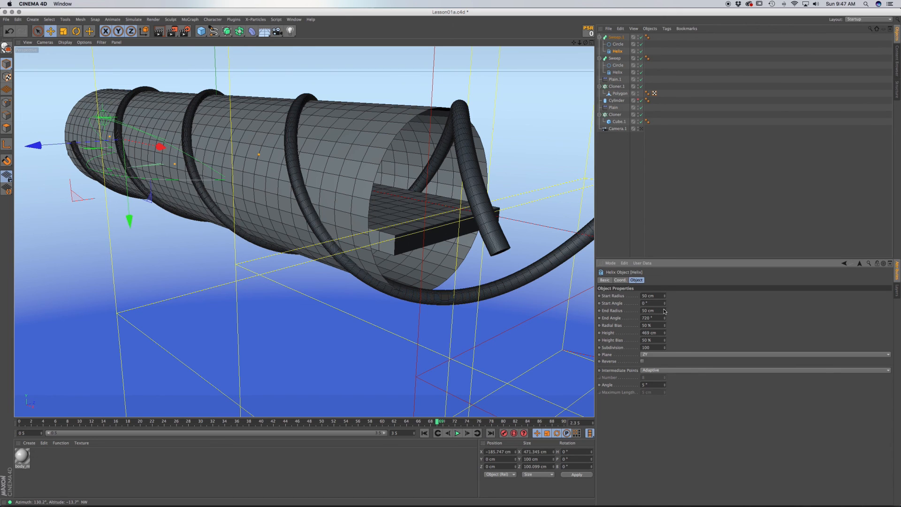
# - Set the end radius and the start radius of Sweep.1's helix to 55 cm
pyautogui.doubleClick(655, 310)
pyautogui.write('55')
pyautogui.press('Tab')
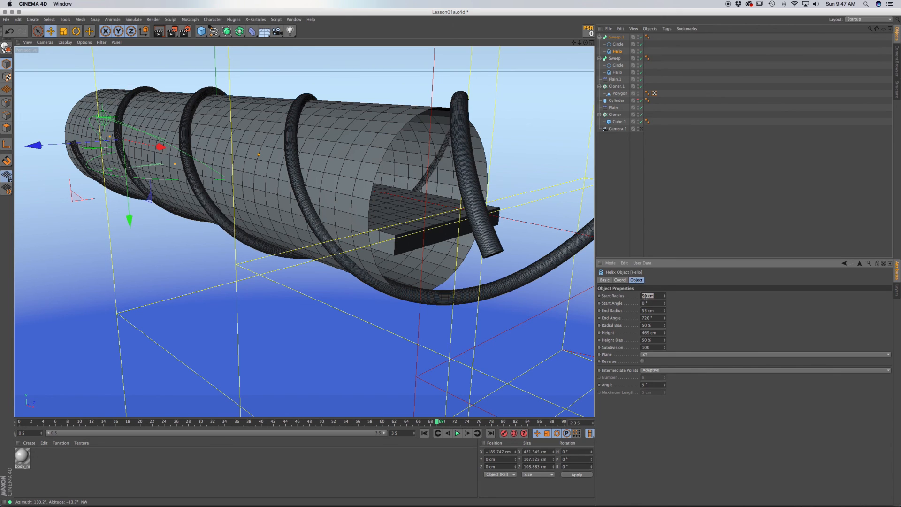
pyautogui.write('55')
pyautogui.press('Return')
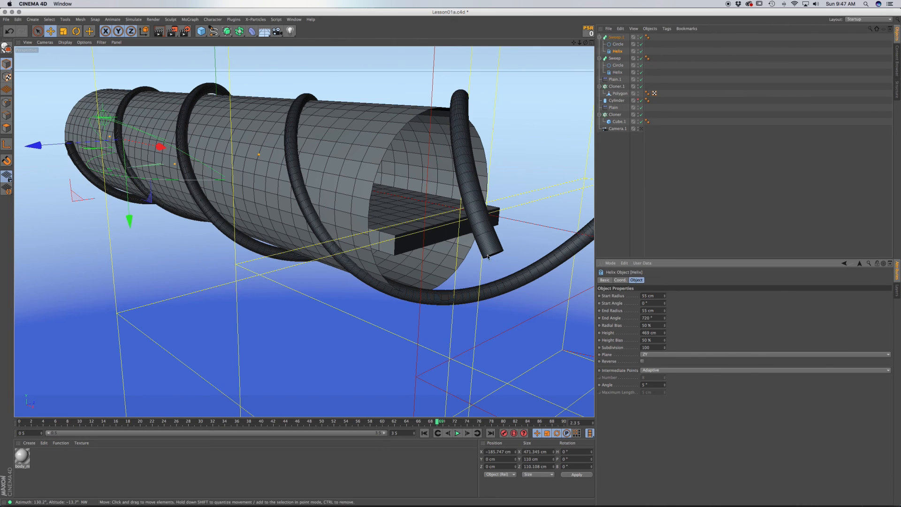
# - Try slightly smaller radii on Sweep.1's helix, such as 53 cm start and 54 cm end, and return both to 55 cm
pyautogui.keyDown('alt'); pyautogui.moveTo(474, 252); pyautogui.dragTo(427, 240); pyautogui.keyUp('alt')
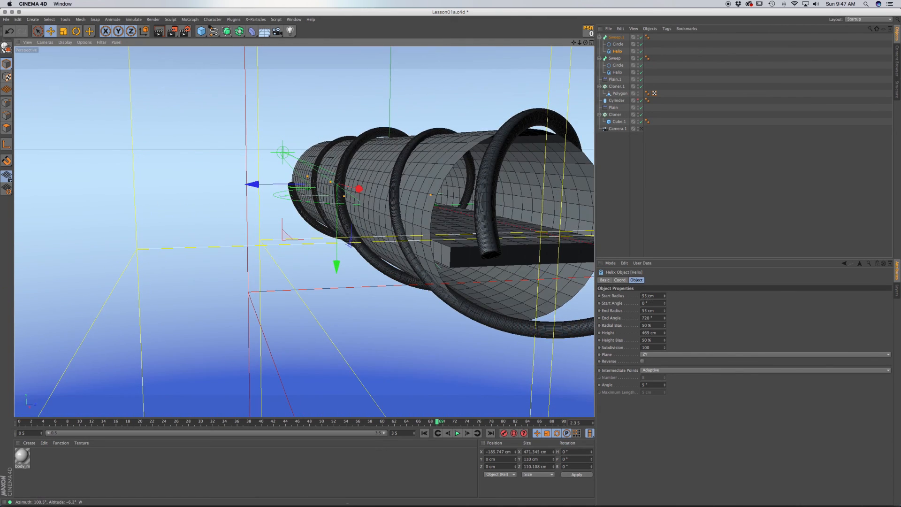
pyautogui.click(665, 297)
pyautogui.click(665, 297)
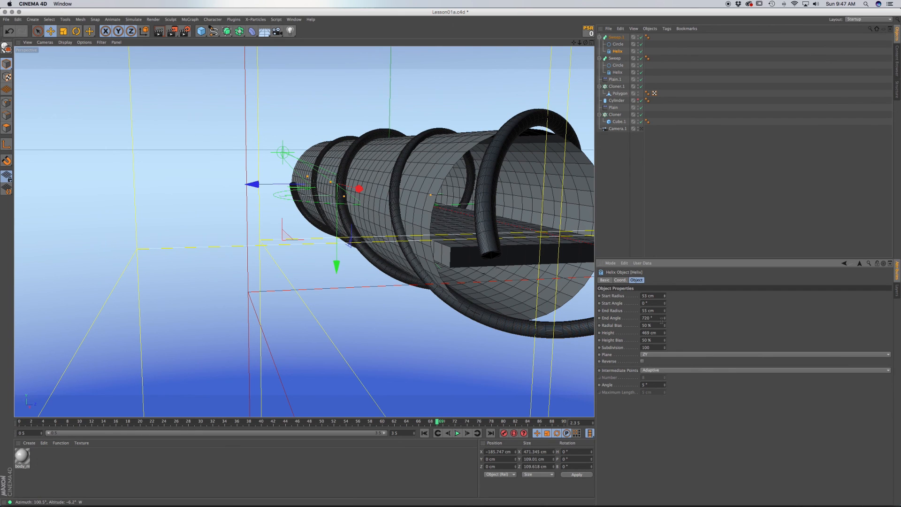
pyautogui.click(665, 313)
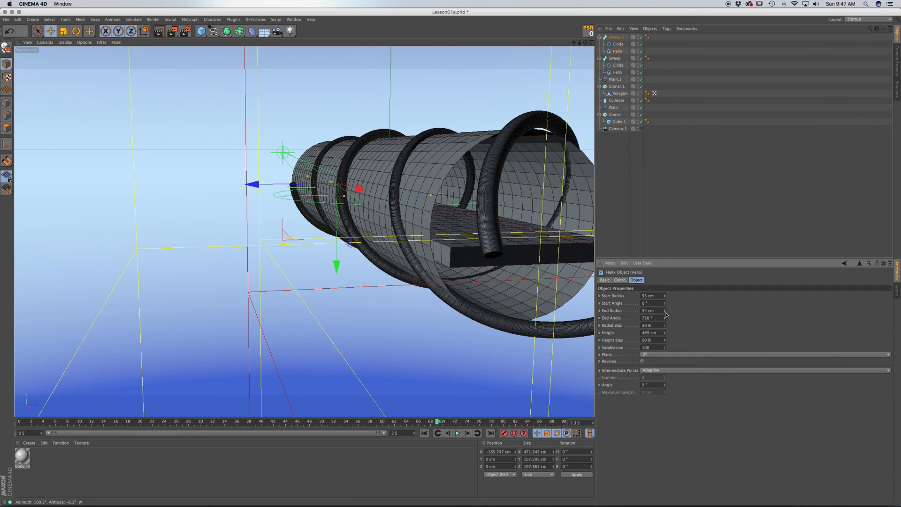
pyautogui.click(665, 313)
pyautogui.click(665, 309)
pyautogui.click(666, 308)
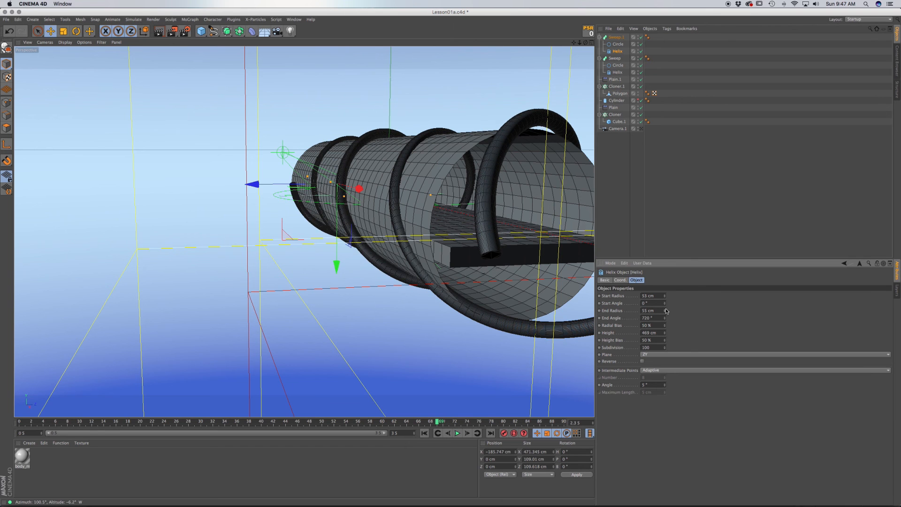
pyautogui.click(665, 295)
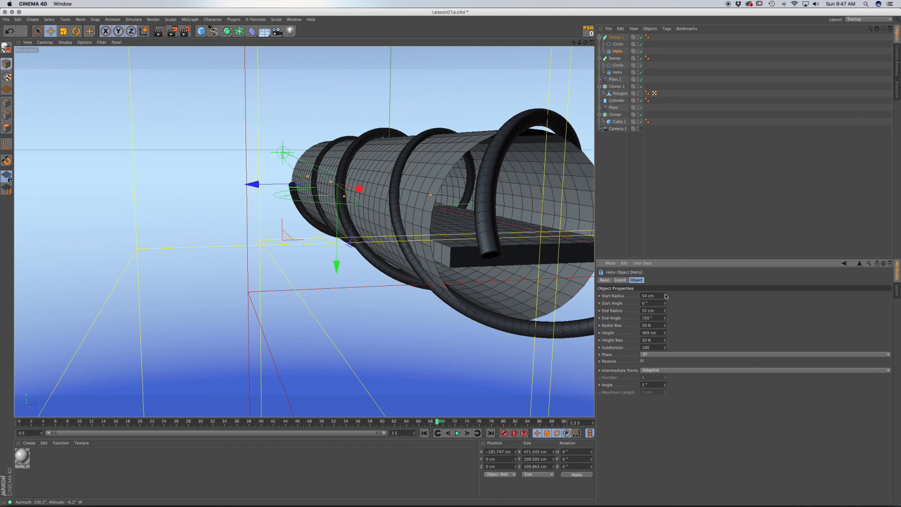
pyautogui.click(665, 295)
# - Set both the start radius and the end radius of the first Sweep's helix to 55 cm
pyautogui.keyDown('alt'); pyautogui.moveTo(536, 277); pyautogui.dragTo(523, 302); pyautogui.keyUp('alt')
pyautogui.click(614, 59)
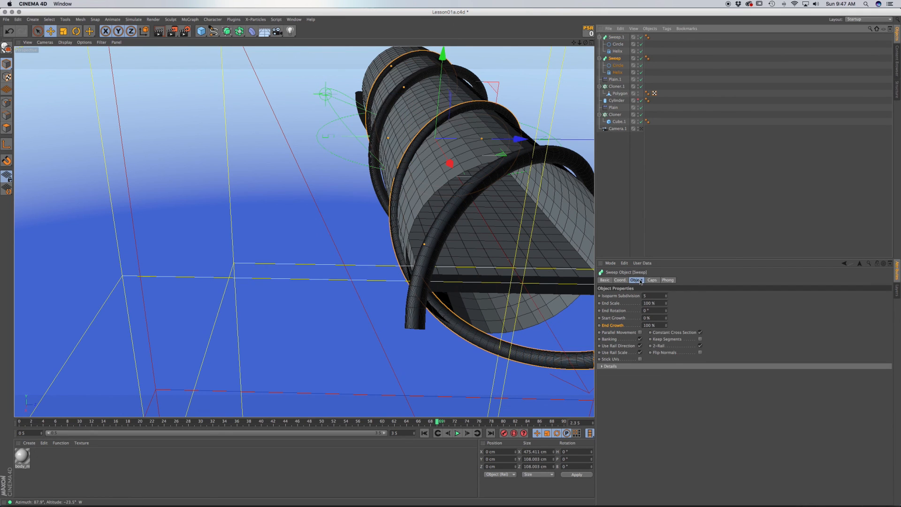
pyautogui.click(618, 66)
pyautogui.click(617, 72)
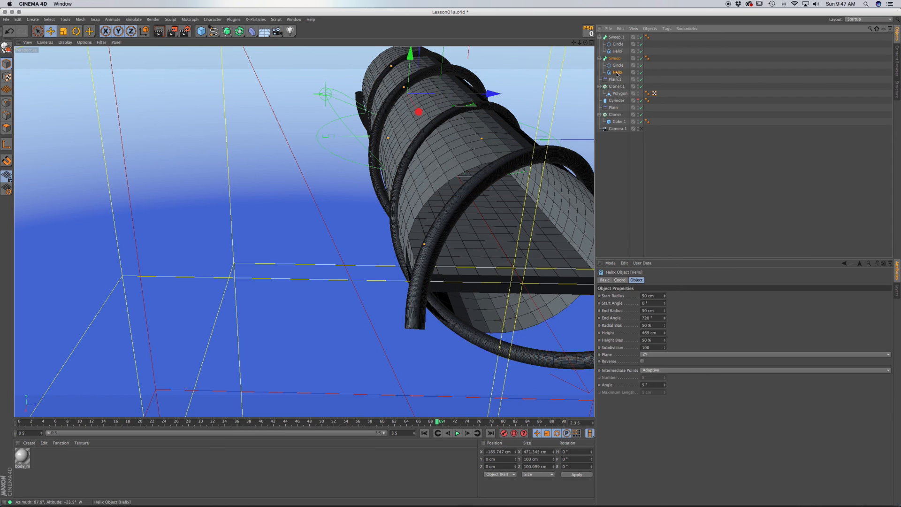
pyautogui.click(643, 296)
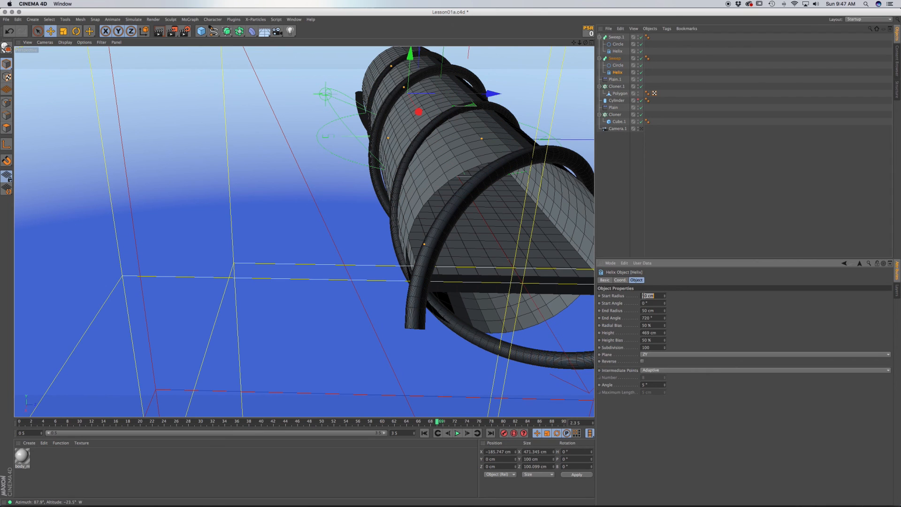
pyautogui.press('BackSpace')
pyautogui.click(646, 311)
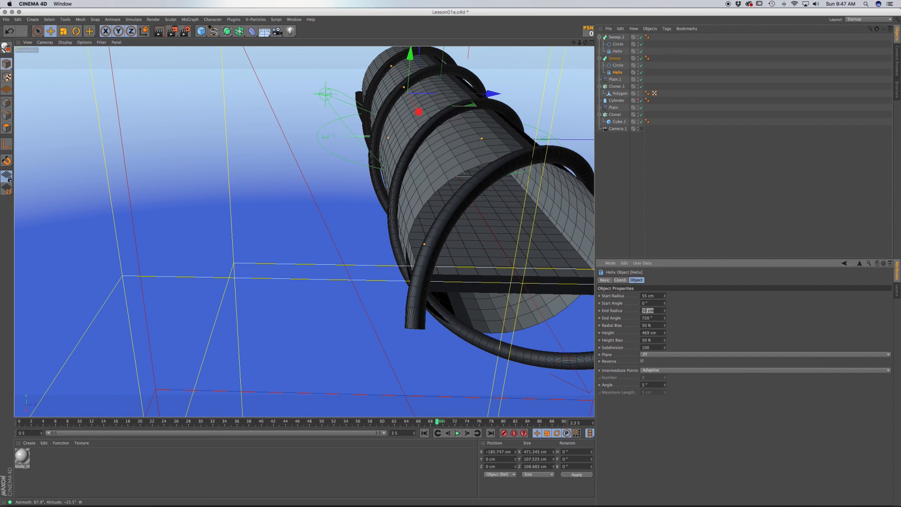
pyautogui.write('55')
pyautogui.press('Return')
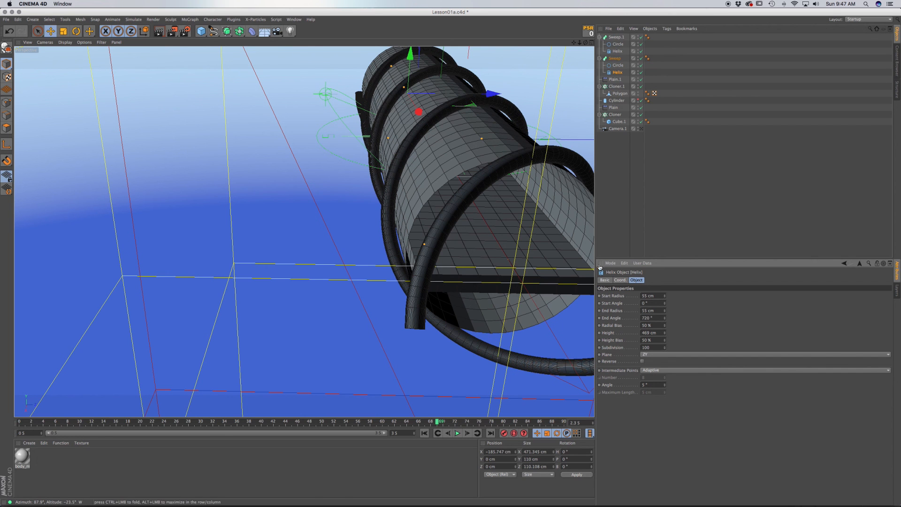
# - Disable Sweep, Sweep.1 and Cloner.1 so that only the walkway's geometry is displayed
pyautogui.keyDown('alt'); pyautogui.moveTo(525, 261); pyautogui.dragTo(600, 243); pyautogui.keyUp('alt')
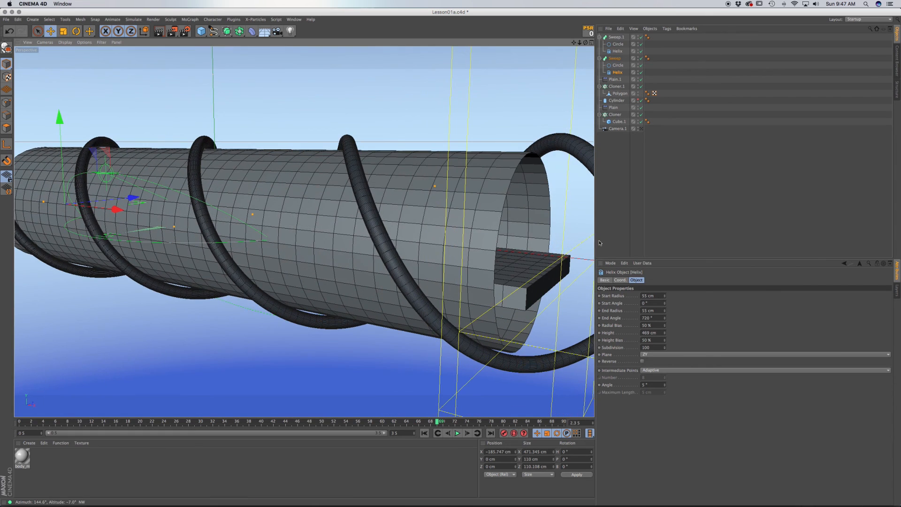
pyautogui.click(641, 59)
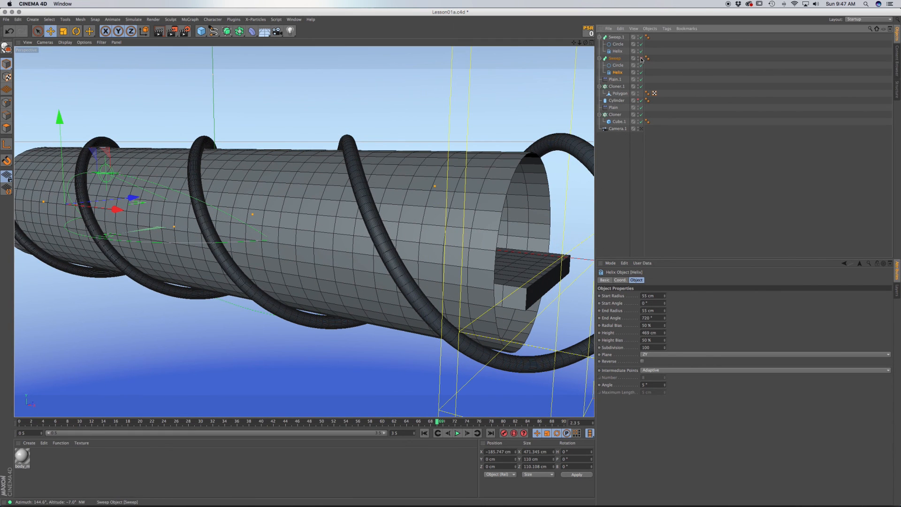
pyautogui.click(641, 37)
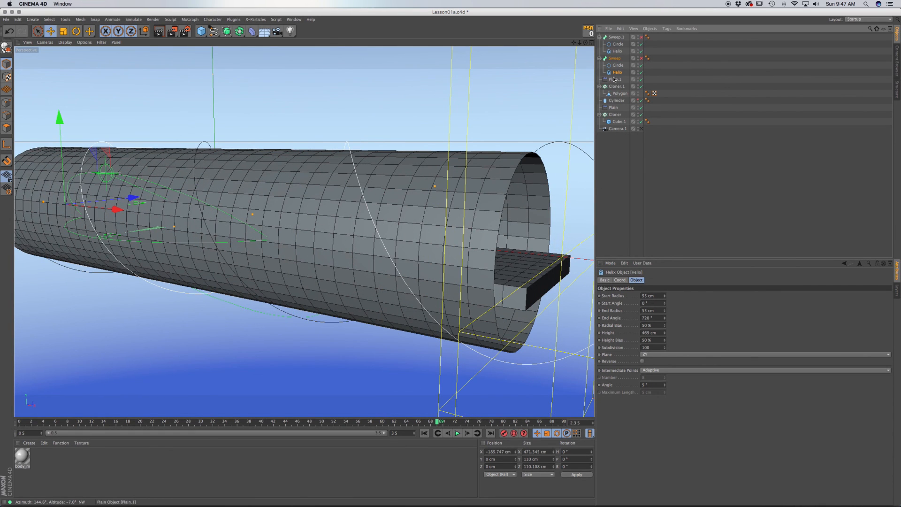
pyautogui.click(641, 87)
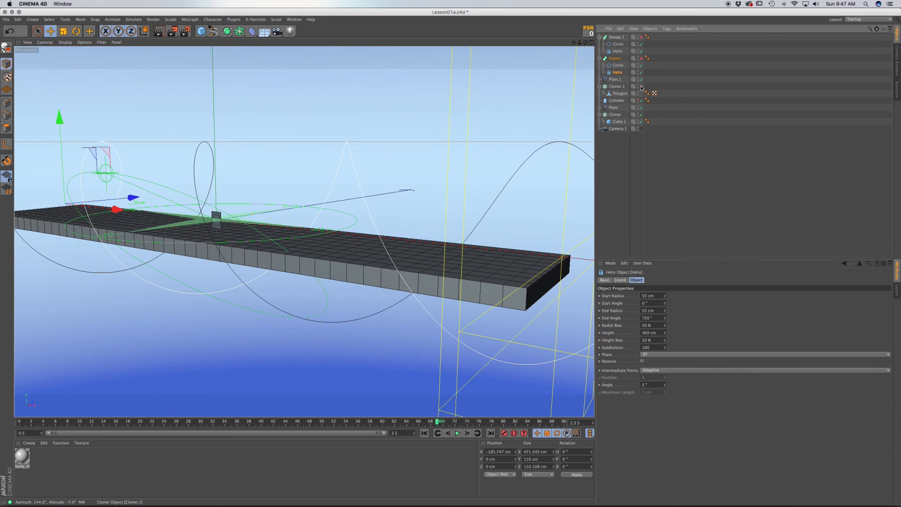
pyautogui.keyDown('alt'); pyautogui.moveTo(496, 300); pyautogui.dragTo(410, 285, button='middle'); pyautogui.keyUp('alt')
pyautogui.moveTo(422, 281)
pyautogui.keyDown('alt'); pyautogui.mouseDown()
pyautogui.moveTo(395, 274)
pyautogui.moveTo(407, 279)
pyautogui.mouseUp(); pyautogui.keyUp('alt')
pyautogui.scroll(-4, 406, 279)
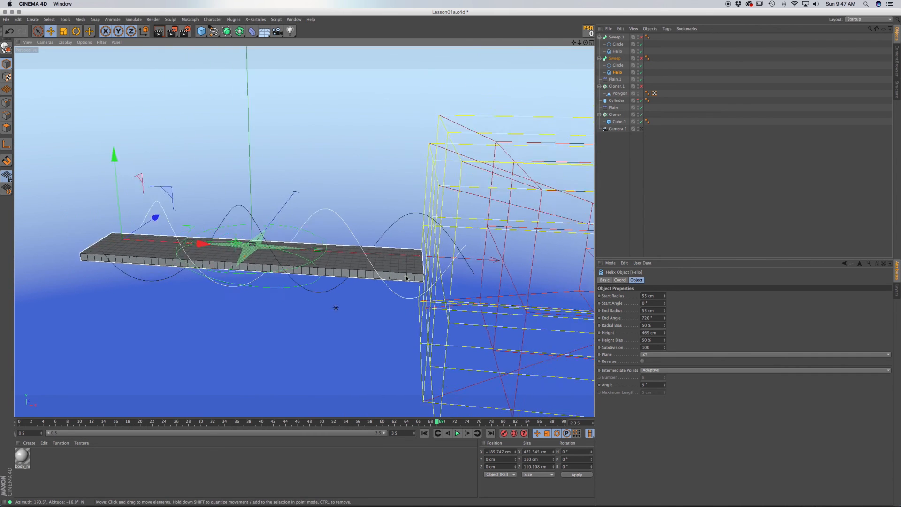
# - Group the Plain effector with the walkway's Cloner and its Cube.1 under a null named Walkway
pyautogui.click(616, 115)
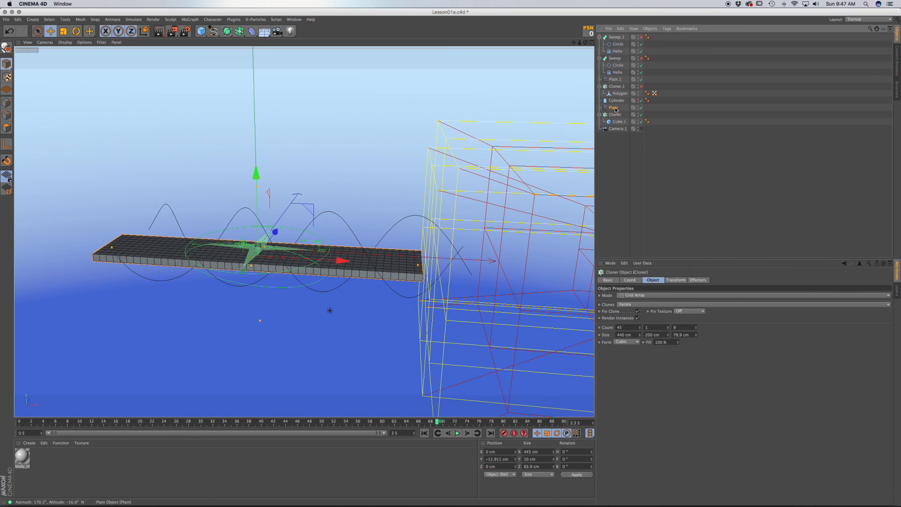
pyautogui.click(614, 108)
pyautogui.keyDown('shift'); pyautogui.click(618, 123); pyautogui.keyUp('shift')
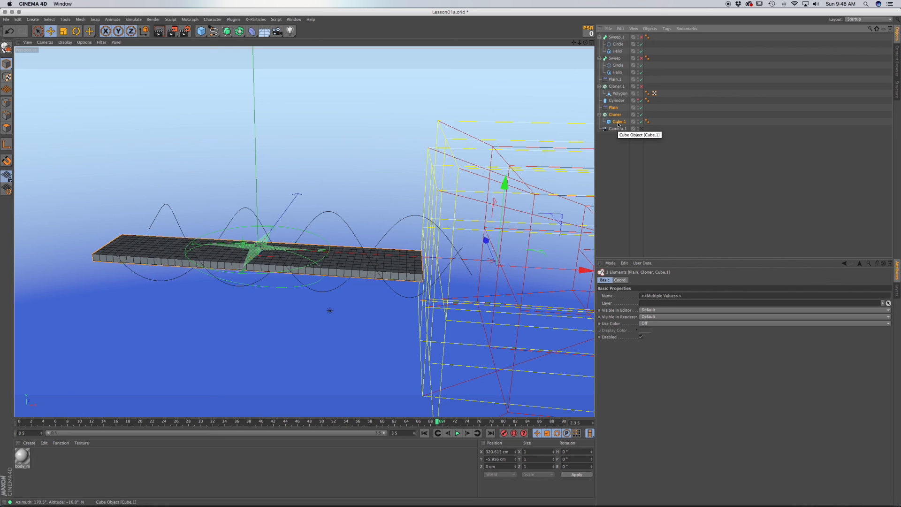
pyautogui.hotkey('alt', 'g')
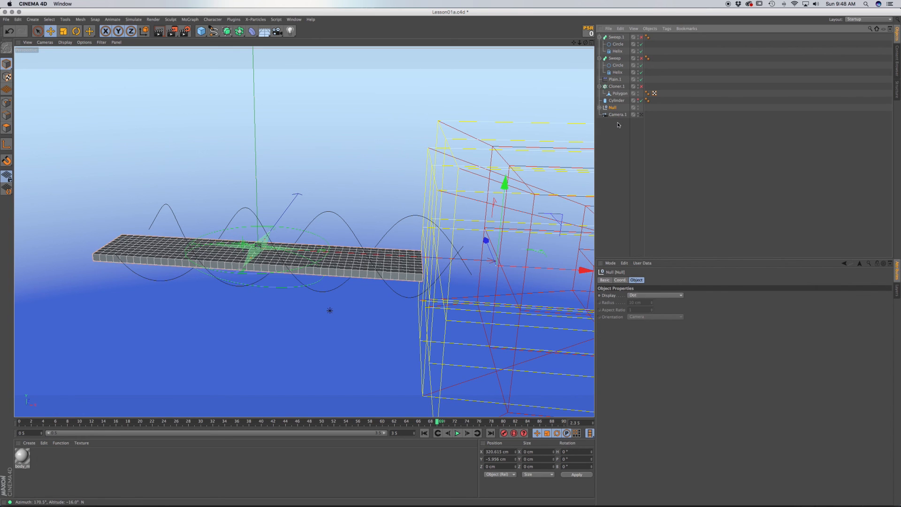
pyautogui.doubleClick(614, 108)
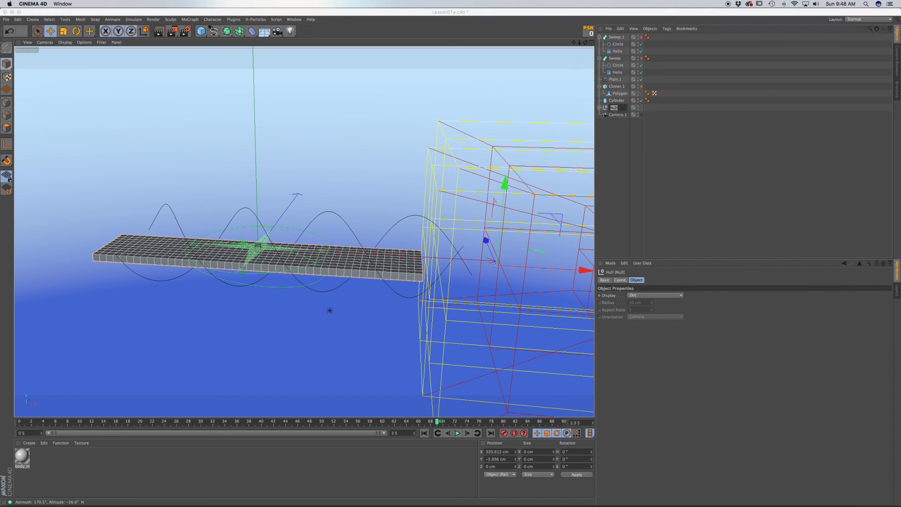
pyautogui.write('P')
pyautogui.press('Return')
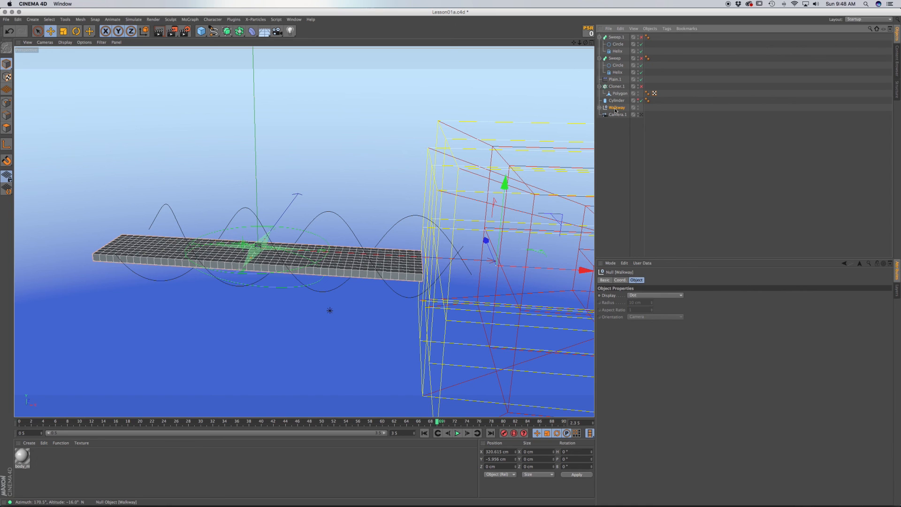
# - Group Plain.1, Cloner.1 with its Polygon, and the Cylinder under a null named Tube
pyautogui.click(618, 101)
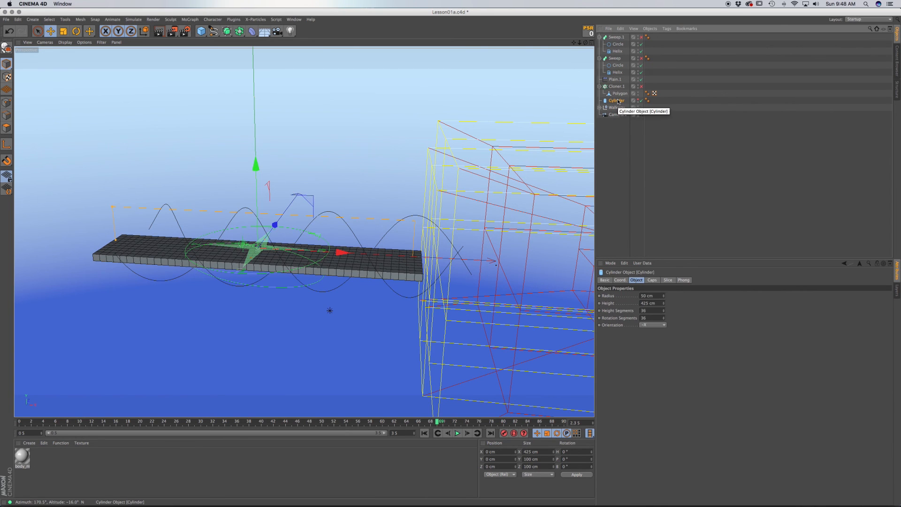
pyautogui.keyDown('shift'); pyautogui.click(617, 88); pyautogui.keyUp('shift')
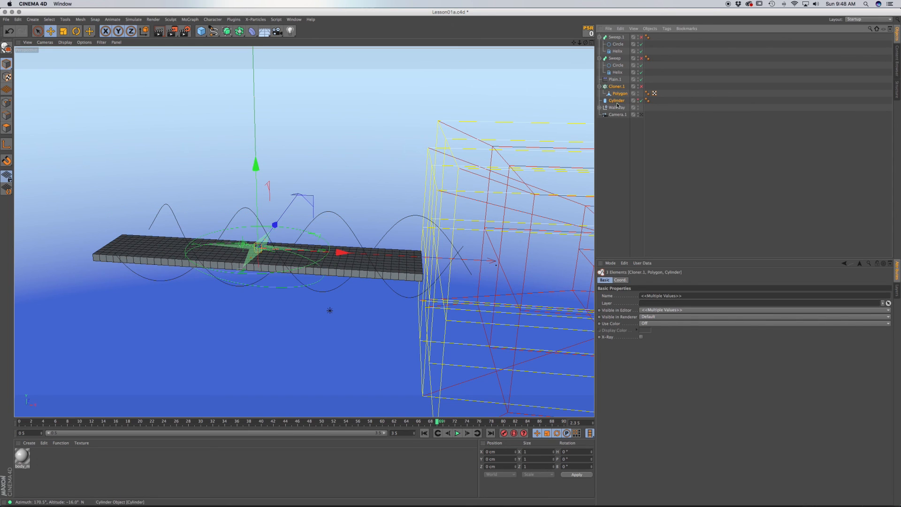
pyautogui.keyDown('shift'); pyautogui.click(619, 81); pyautogui.keyUp('shift')
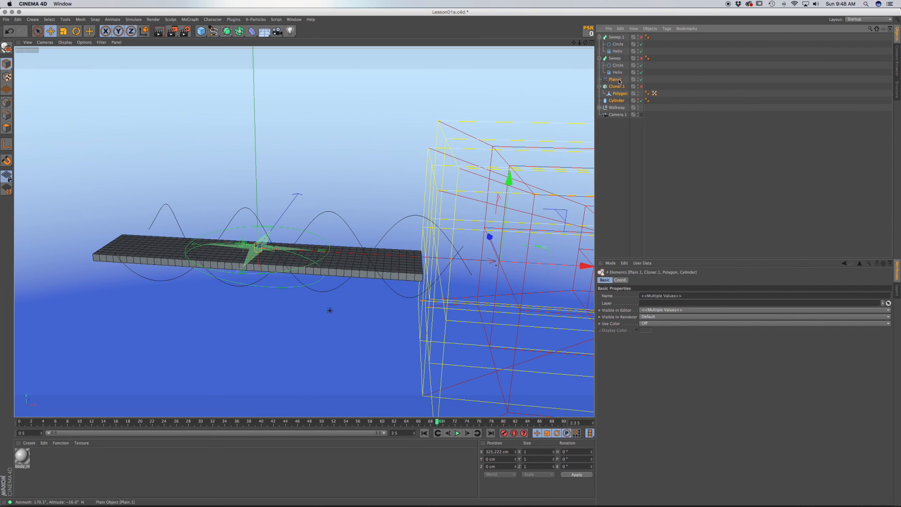
pyautogui.hotkey('alt', 'g')
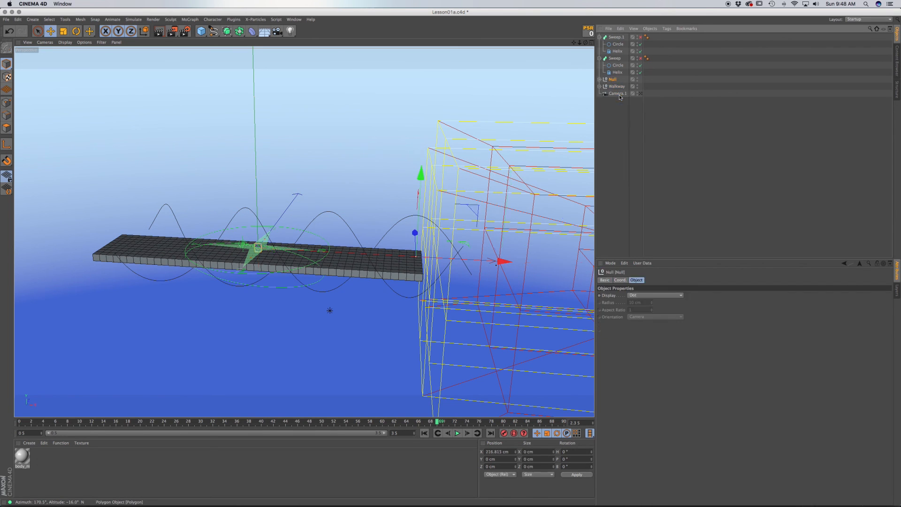
pyautogui.doubleClick(614, 79)
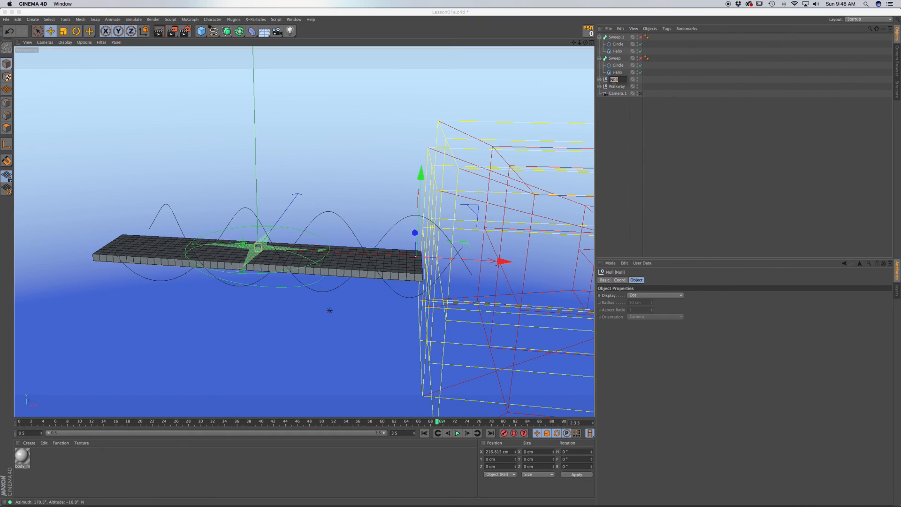
pyautogui.write('Tube')
pyautogui.press('Return')
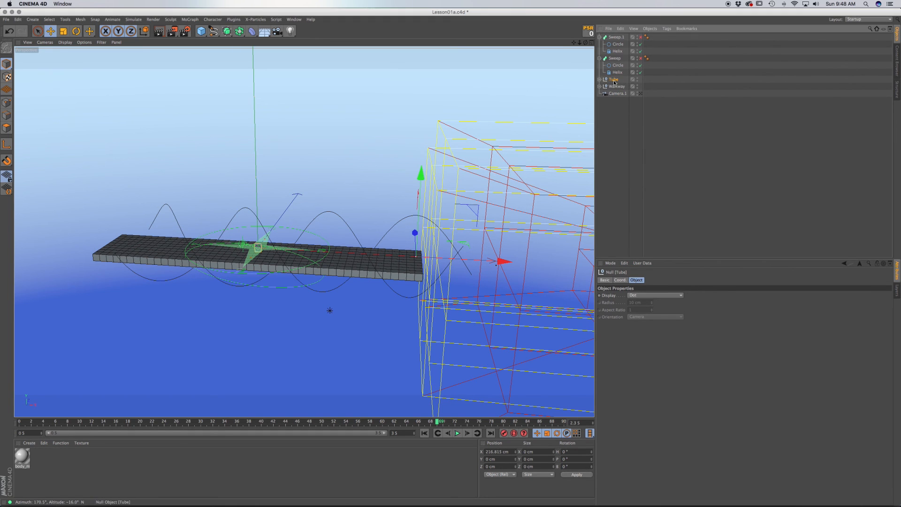
# - Group both sweeps with their circles and helixes under a null named Structure
pyautogui.click(616, 73)
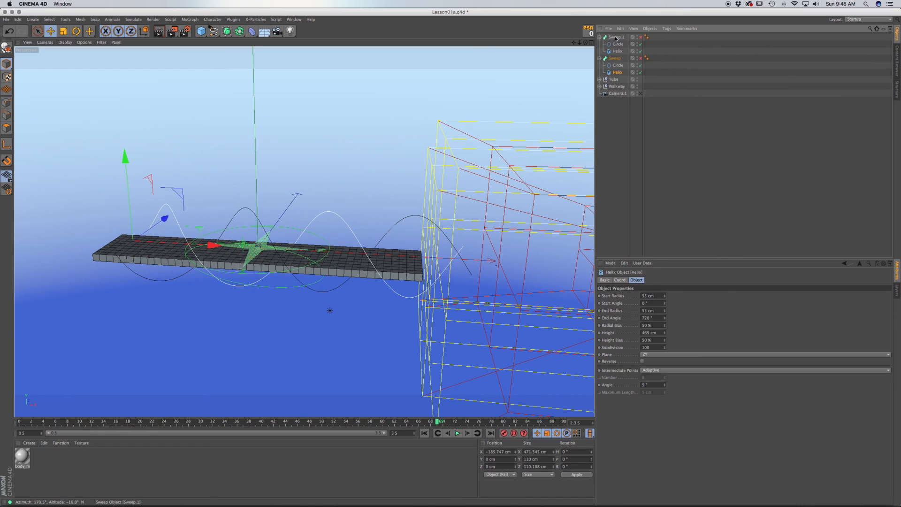
pyautogui.keyDown('shift'); pyautogui.click(616, 39); pyautogui.keyUp('shift')
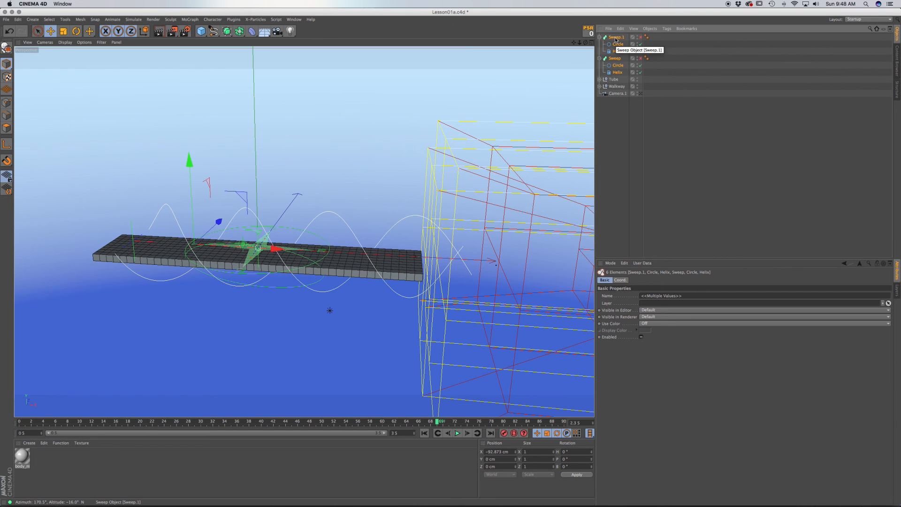
pyautogui.hotkey('alt', 'g')
pyautogui.doubleClick(614, 38)
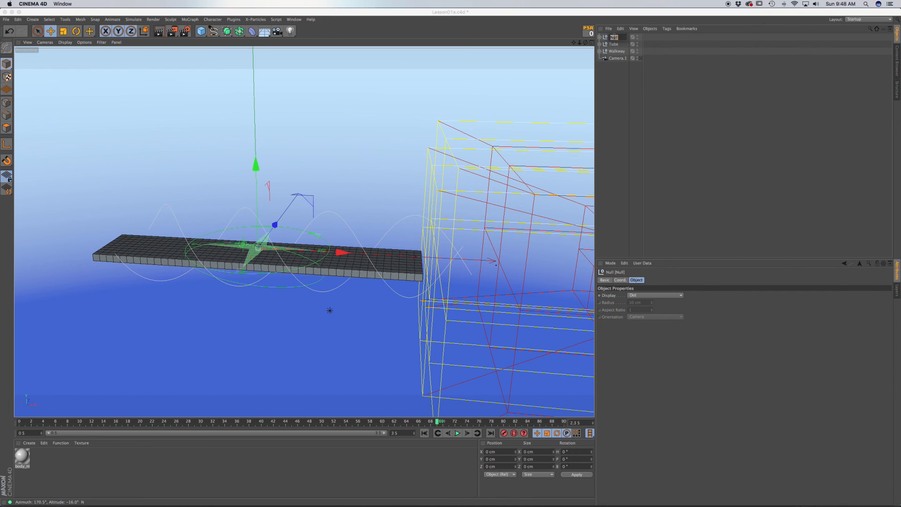
pyautogui.write('S')
pyautogui.write('tructure')
pyautogui.press('Return')
# - Move the Plain effector inside the Walkway group along X to about -227 cm, so its falloff box covers the walkway
pyautogui.click(600, 50)
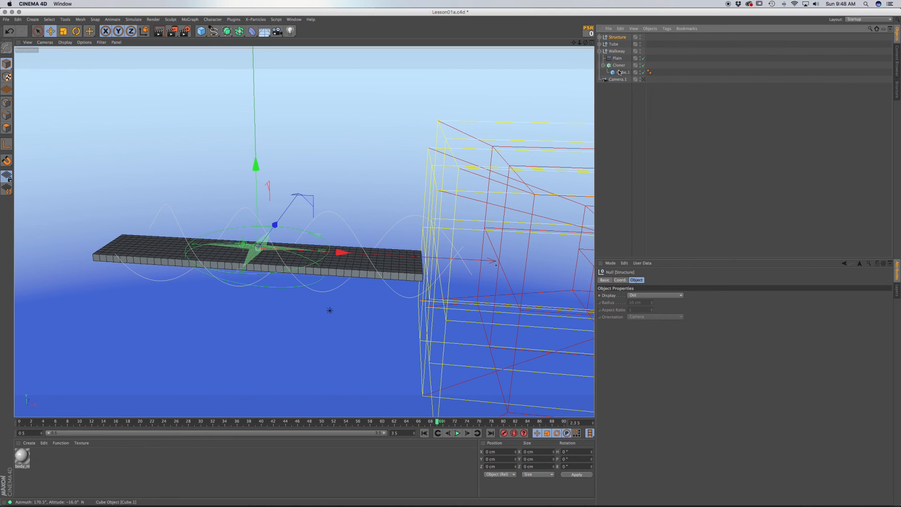
pyautogui.click(623, 72)
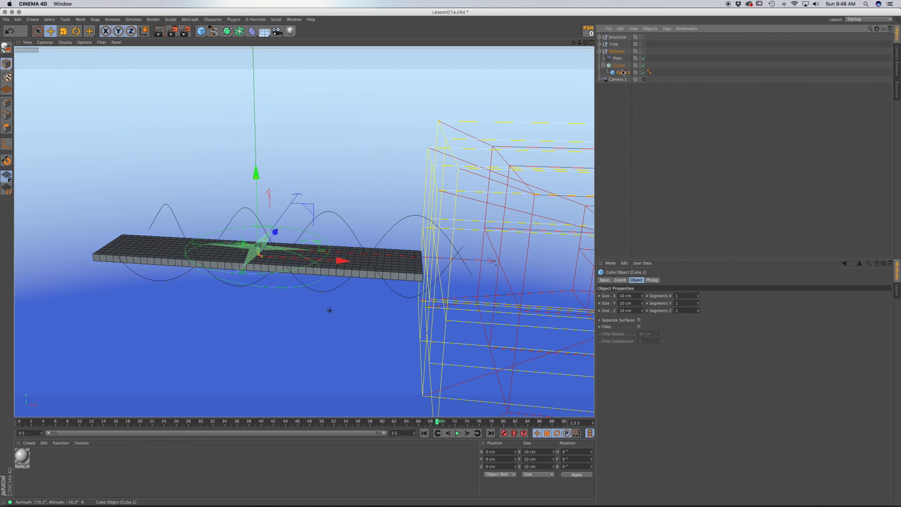
pyautogui.click(617, 58)
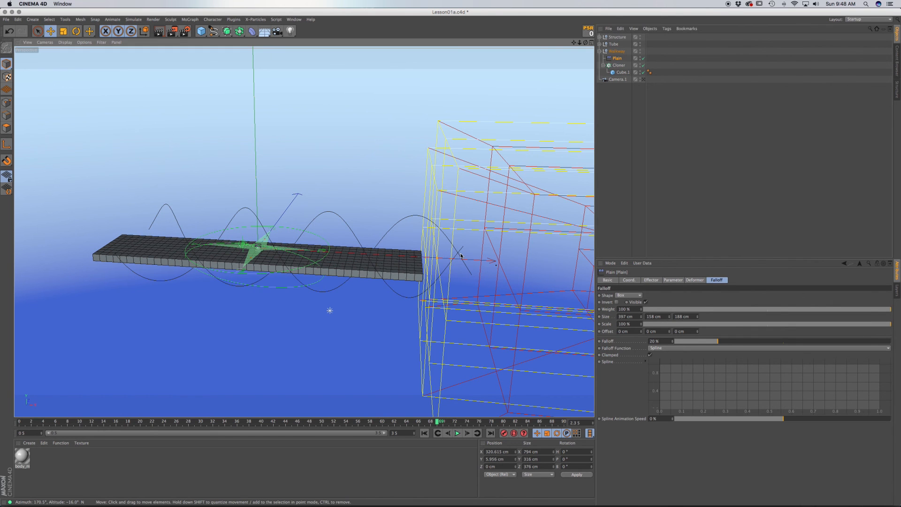
pyautogui.keyDown('alt'); pyautogui.moveTo(474, 254); pyautogui.dragTo(459, 253, button='right'); pyautogui.keyUp('alt')
pyautogui.keyDown('alt'); pyautogui.moveTo(459, 253); pyautogui.dragTo(395, 253, button='middle'); pyautogui.keyUp('alt')
pyautogui.scroll(-4, 435, 270)
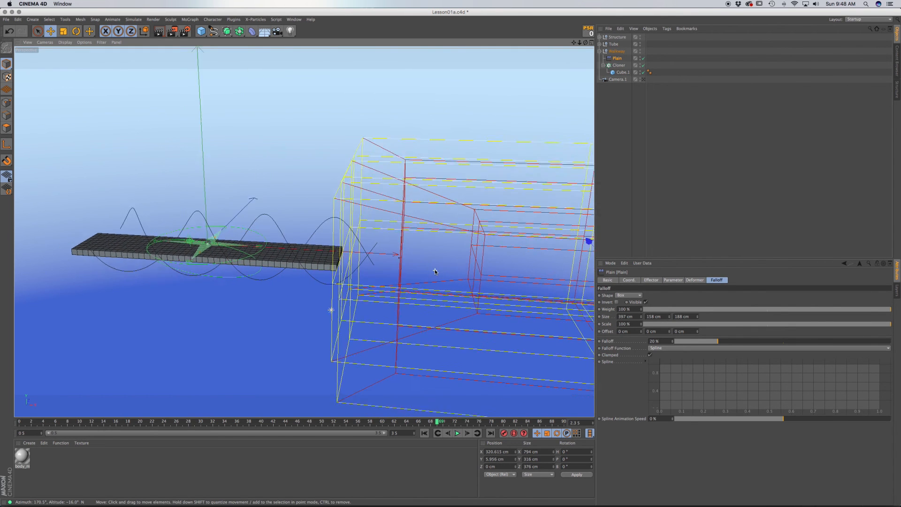
pyautogui.scroll(-3, 543, 271)
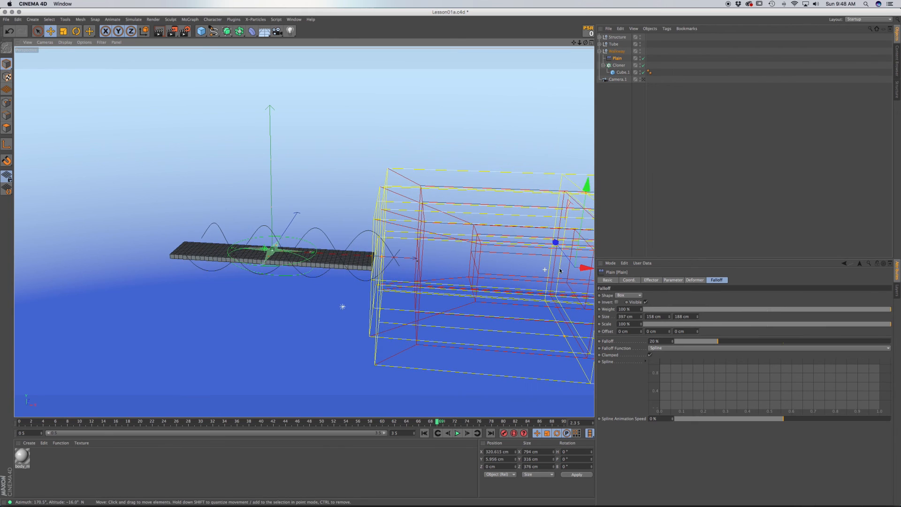
pyautogui.keyDown('alt'); pyautogui.moveTo(543, 271); pyautogui.dragTo(480, 269, button='middle'); pyautogui.keyUp('alt')
pyautogui.moveTo(562, 272); pyautogui.dragTo(317, 276)
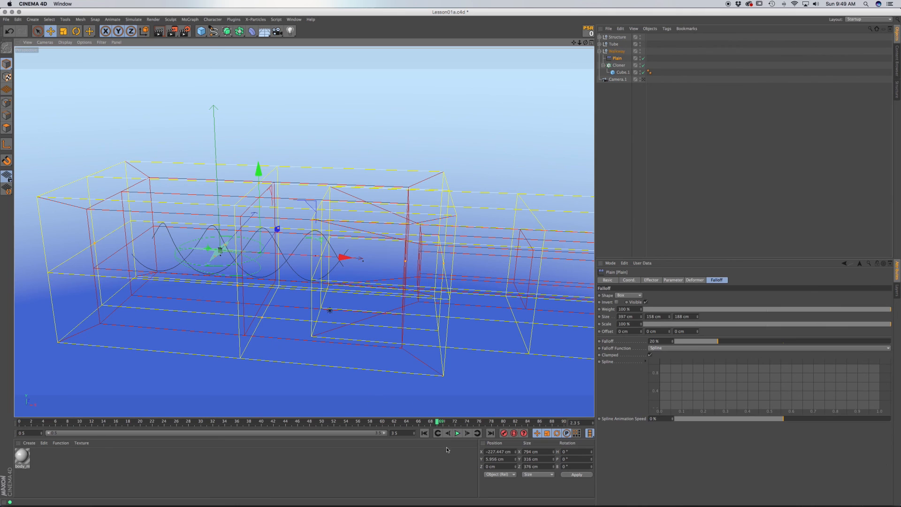
# - At frame 0, set the Walkway Plain effector's X position to -228.447 cm and keyframe it
pyautogui.click(424, 433)
pyautogui.click(635, 281)
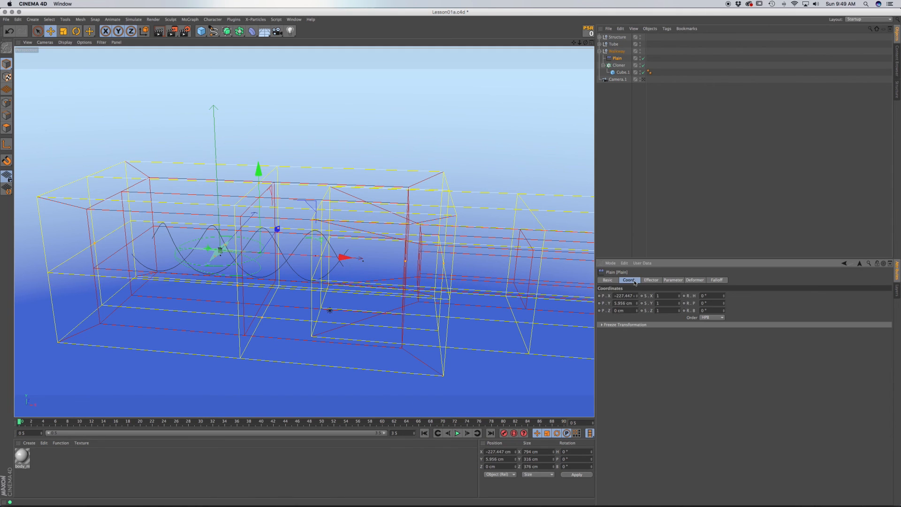
pyautogui.moveTo(637, 295)
pyautogui.mouseDown()
pyautogui.moveTo(647, 296)
pyautogui.moveTo(637, 296)
pyautogui.mouseUp()
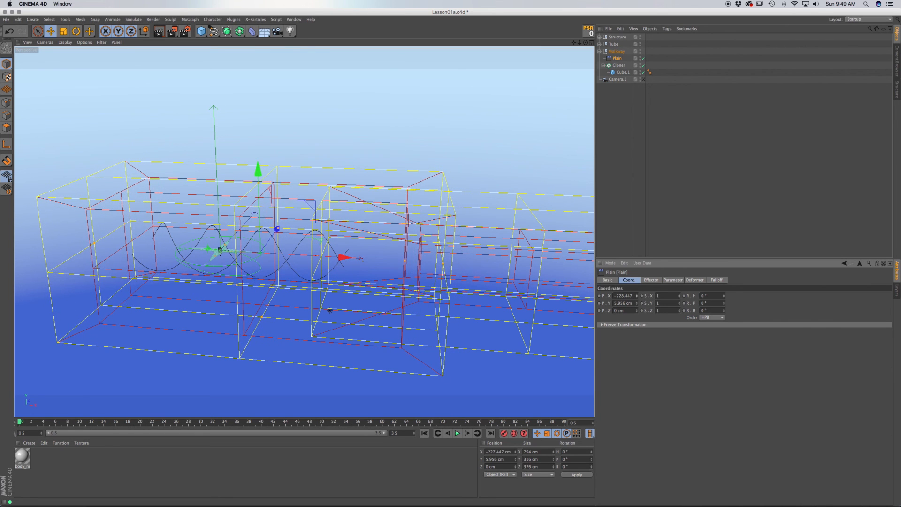
pyautogui.keyDown('ctrl'); pyautogui.click(599, 296); pyautogui.keyUp('ctrl')
# - At frame 90, set the Plain effector's X position to 311.553 cm, keyframe it, and return to the start of the timeline
pyautogui.moveTo(20, 421); pyautogui.dragTo(563, 422)
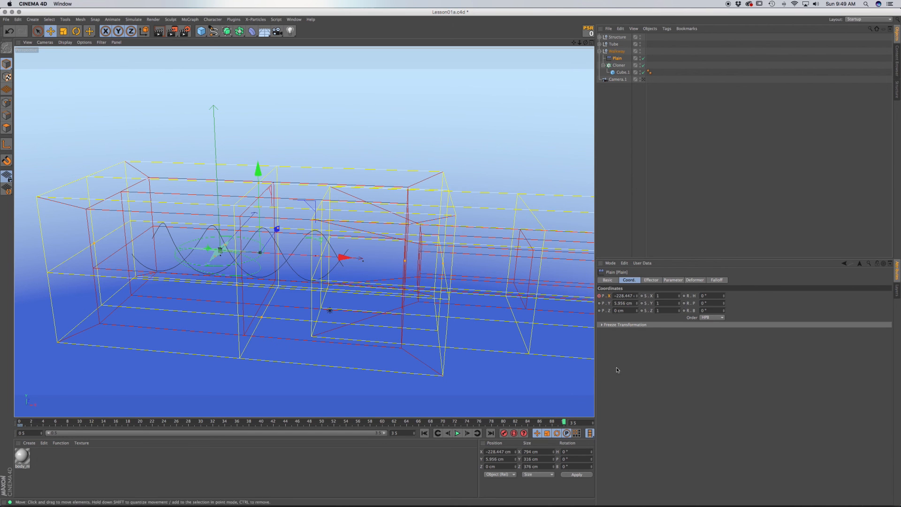
pyautogui.moveTo(636, 296); pyautogui.dragTo(711, 296)
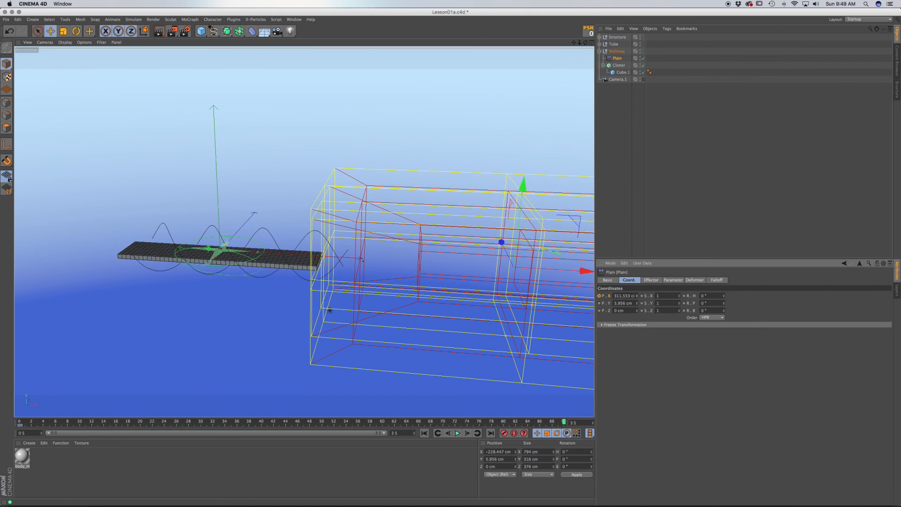
pyautogui.click(599, 296)
pyautogui.moveTo(562, 422); pyautogui.dragTo(16, 410)
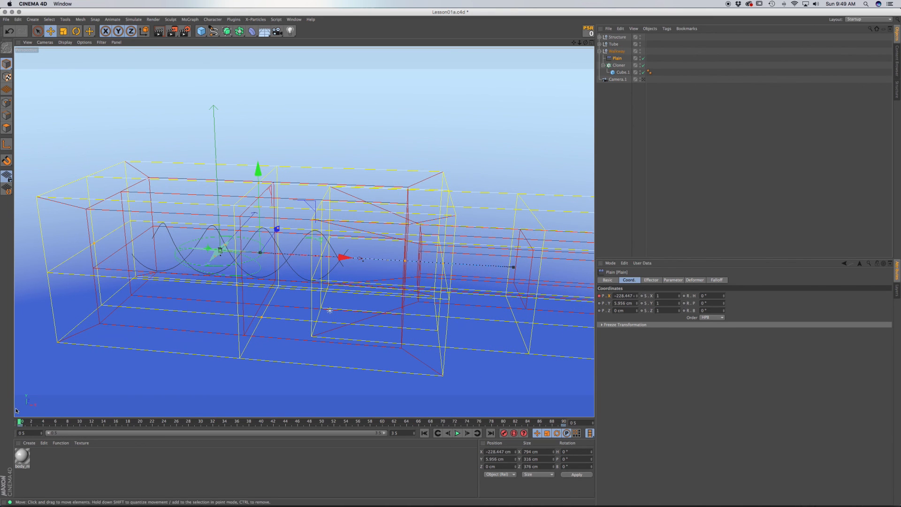
# - Enable the Tube group's cloner, move the group's Plain effector along X to -219.532 cm, and keyframe that position at frame 0
pyautogui.click(599, 45)
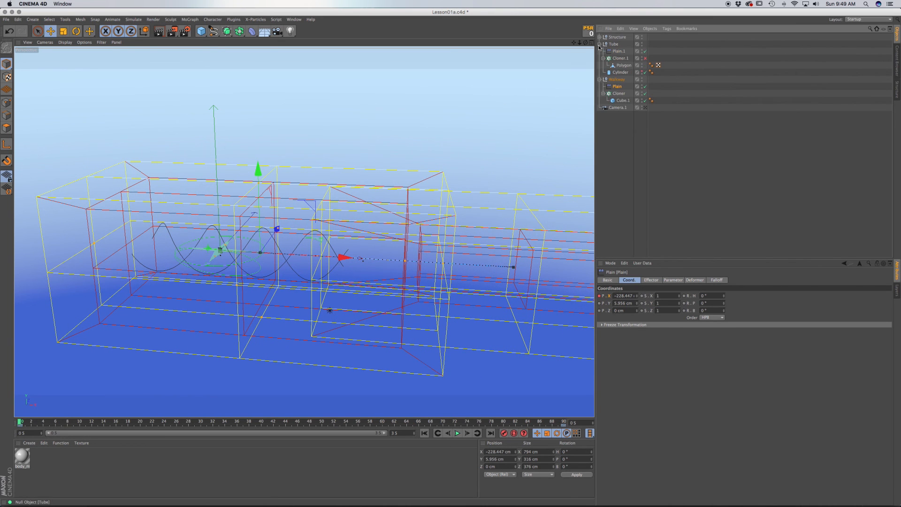
pyautogui.click(645, 58)
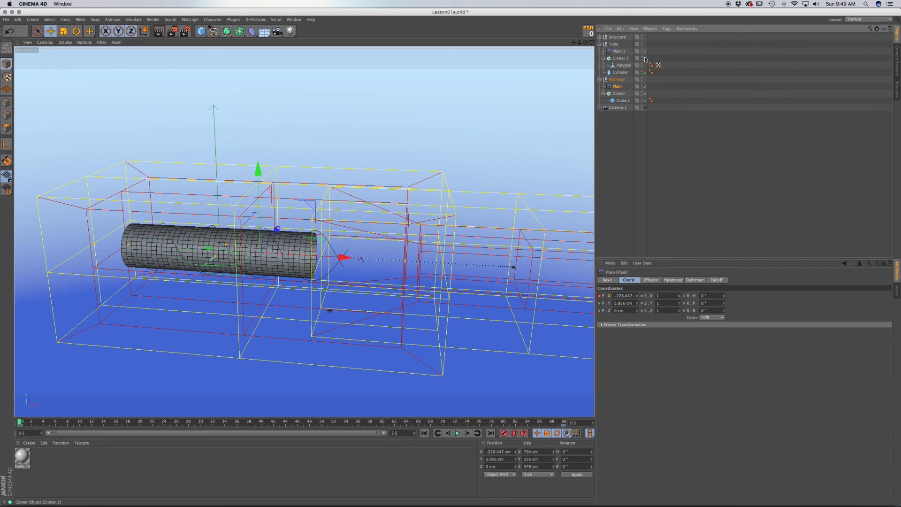
pyautogui.click(619, 51)
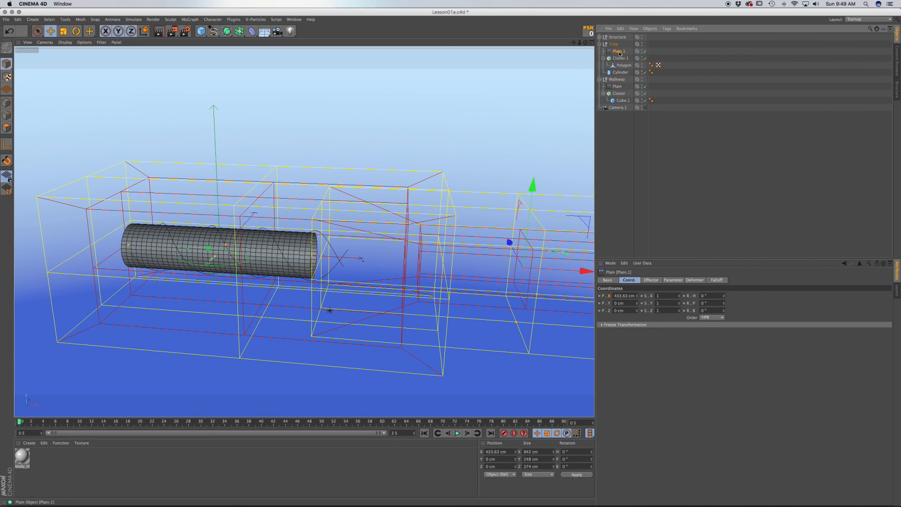
pyautogui.moveTo(586, 271); pyautogui.dragTo(275, 272)
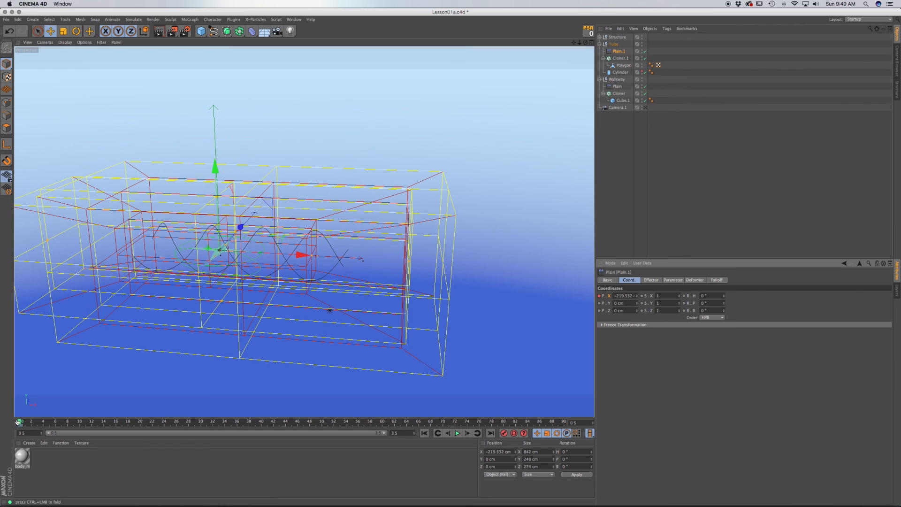
# - At frame 90, set the Tube Plain effector's X position to 451.468 cm, keyframe it, and return to the start of the timeline
pyautogui.moveTo(19, 422); pyautogui.dragTo(607, 445)
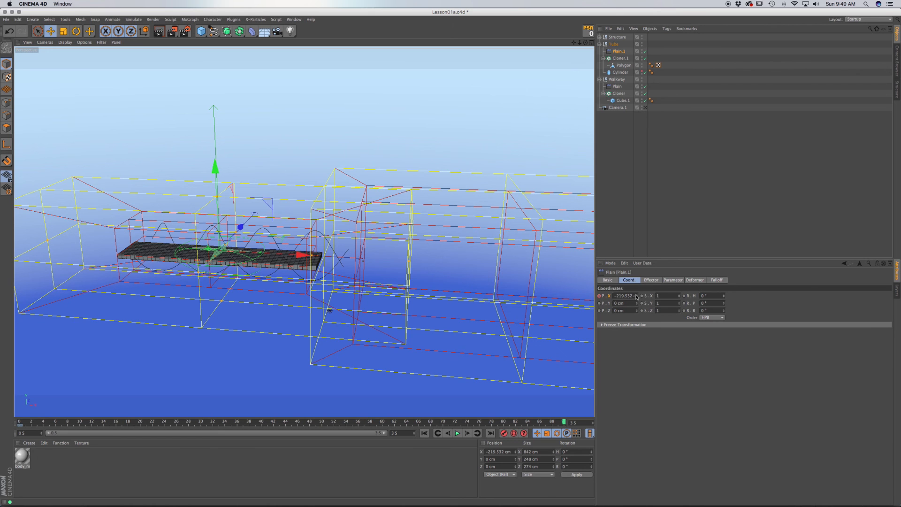
pyautogui.moveTo(637, 297); pyautogui.dragTo(636, 267)
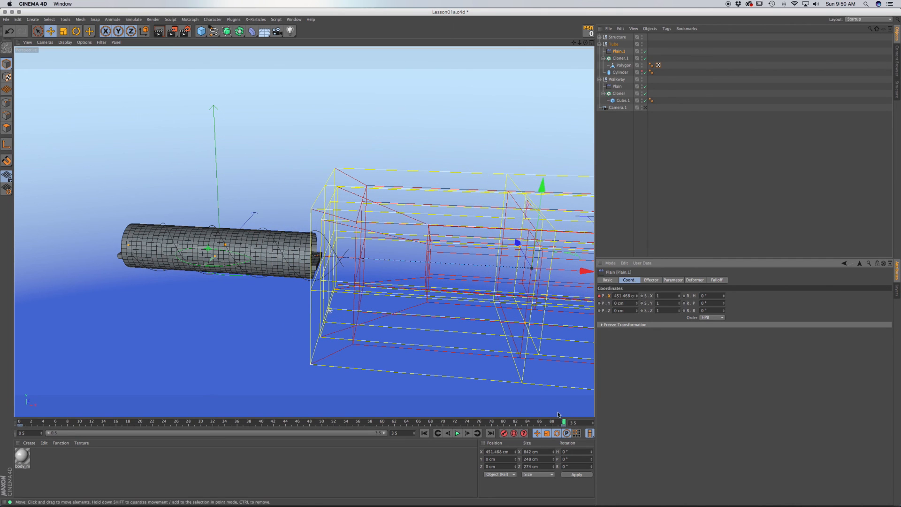
pyautogui.moveTo(564, 422); pyautogui.dragTo(18, 416)
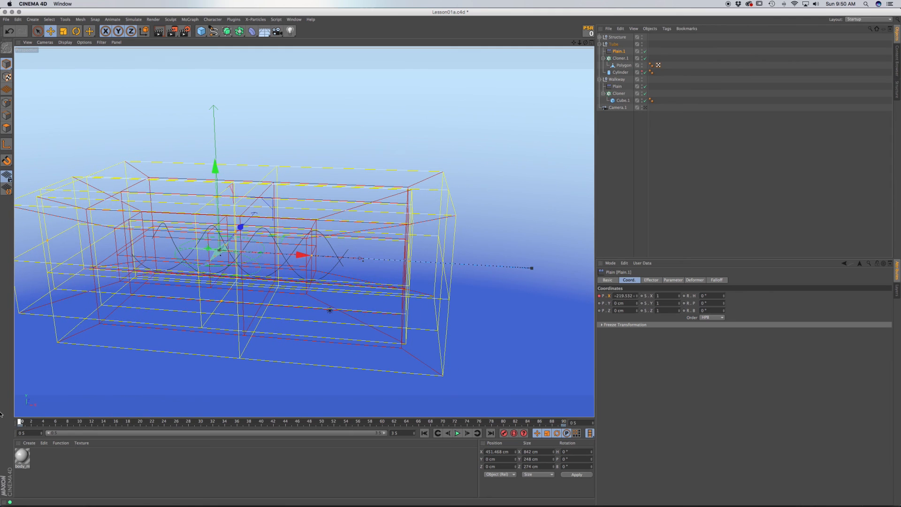
# - Expand the Structure group and enable both of its sweep objects
pyautogui.click(599, 38)
pyautogui.click(619, 44)
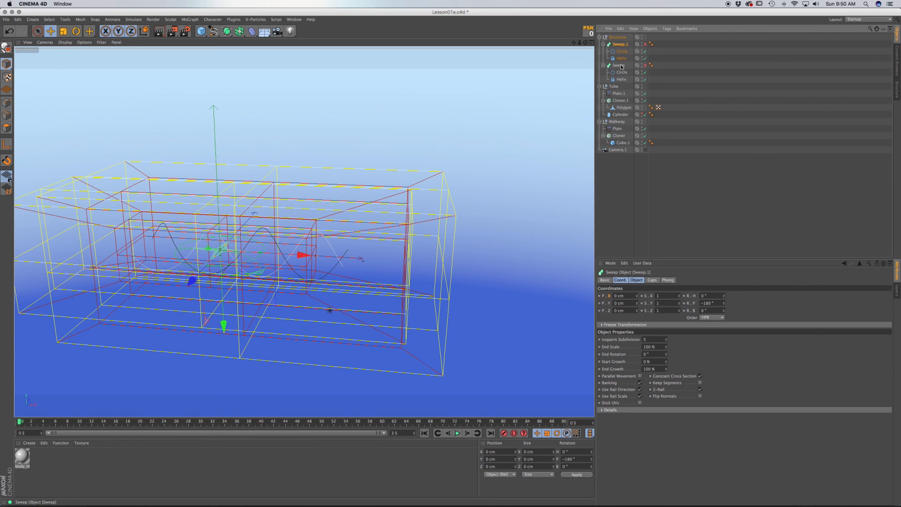
pyautogui.click(645, 66)
pyautogui.click(645, 45)
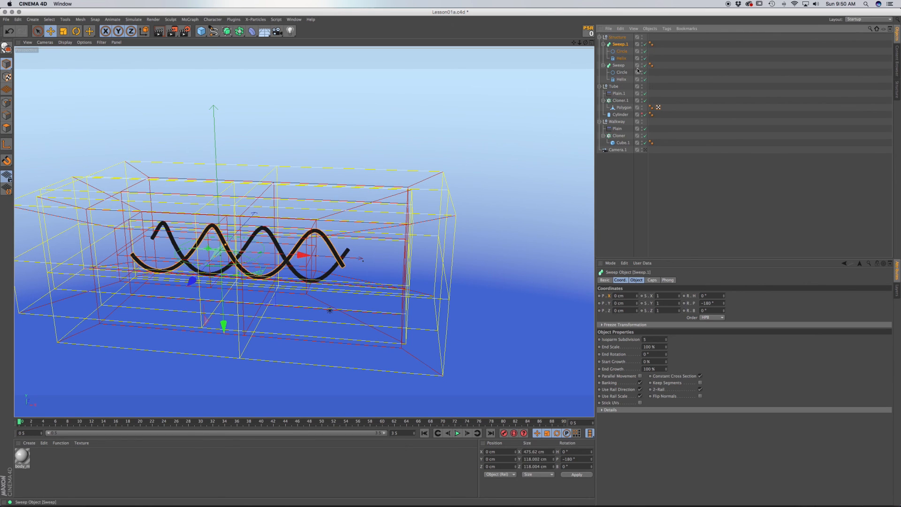
# - At frame 0, set the End Growth of the object named Sweep to 0% and keyframe it
pyautogui.click(621, 67)
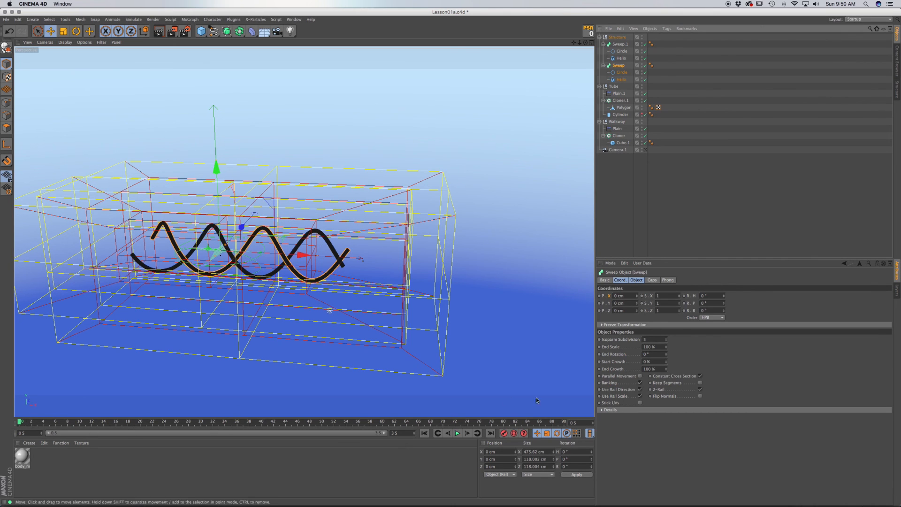
pyautogui.doubleClick(643, 368)
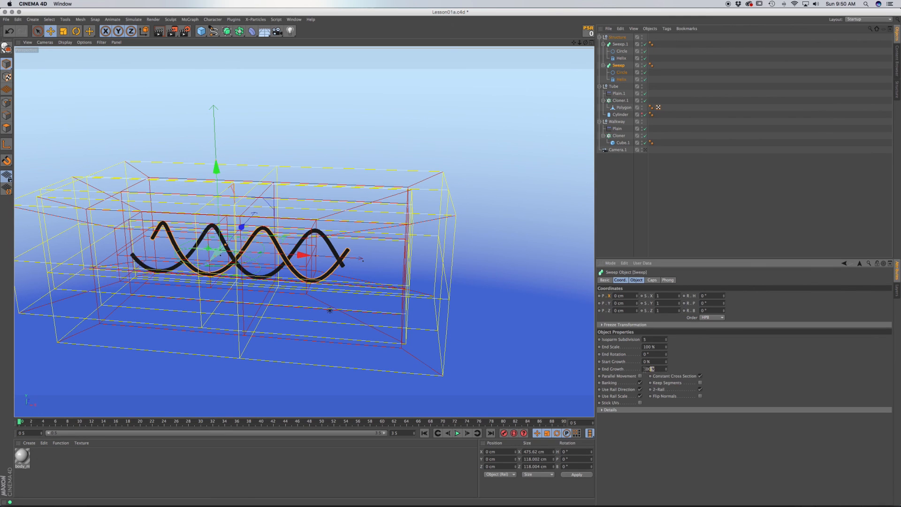
pyautogui.write('0')
pyautogui.press('Return')
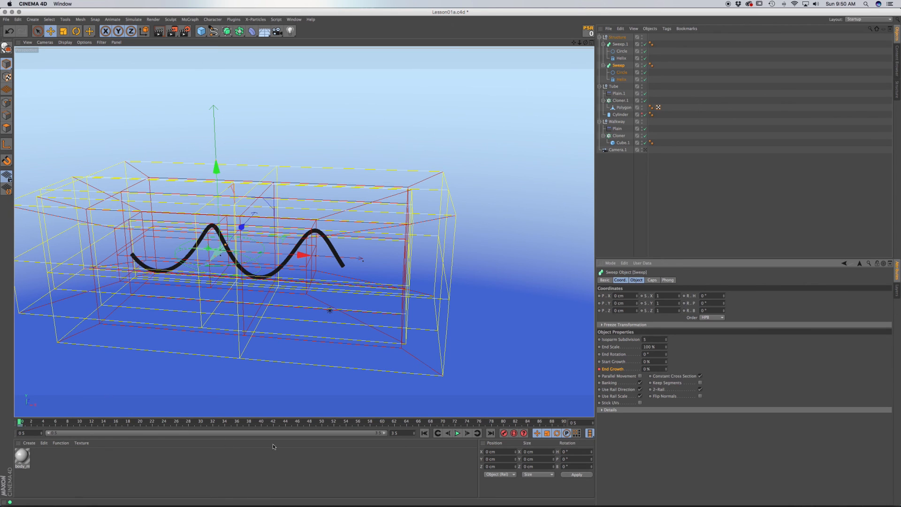
# - Keyframe the Sweep's End Growth at 100% at frame 90, and shift its two keys inward to frame 6 and about frame 85
pyautogui.click(490, 433)
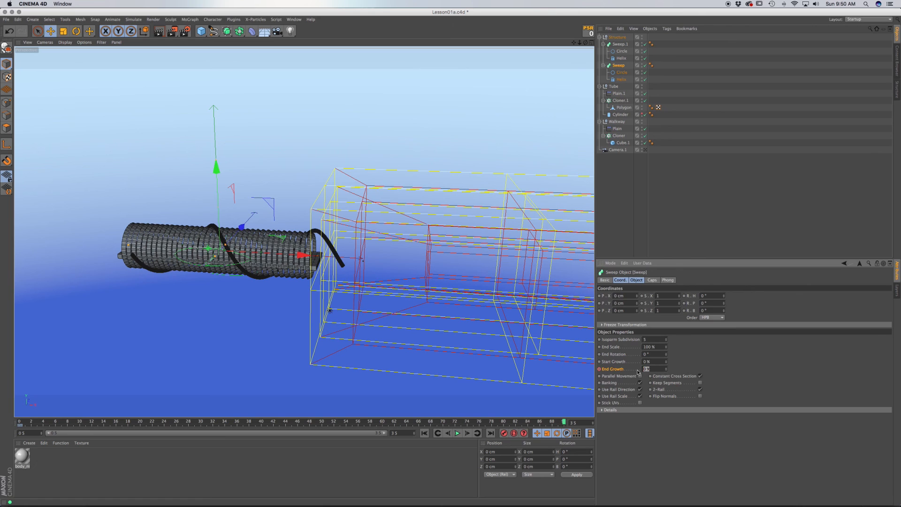
pyautogui.write('0')
pyautogui.press('Return')
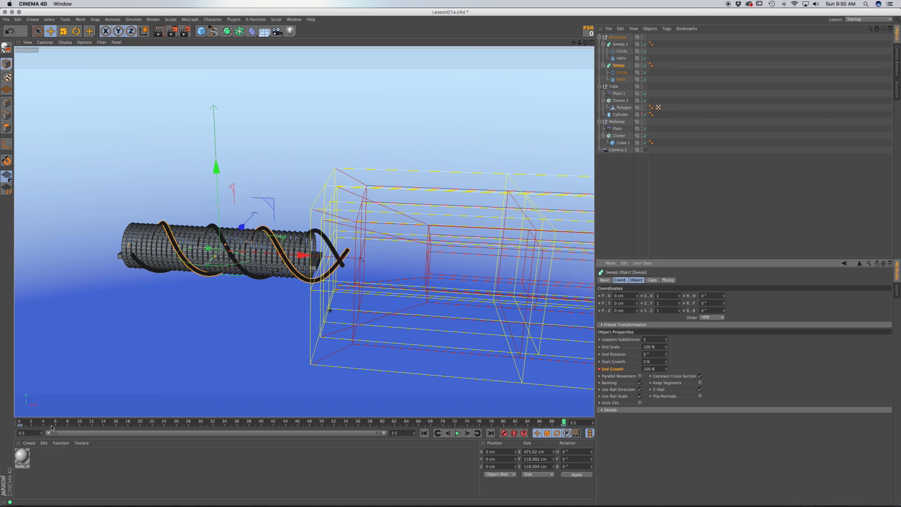
pyautogui.moveTo(21, 426); pyautogui.dragTo(38, 427)
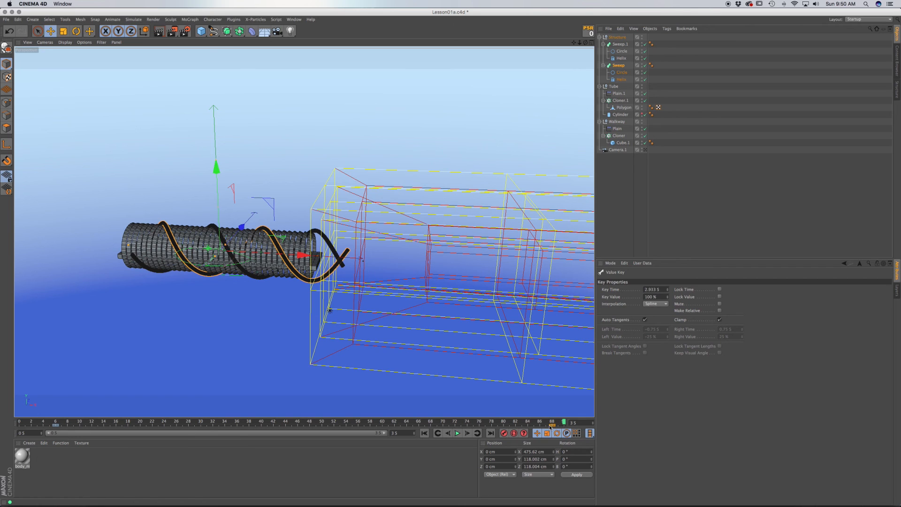
pyautogui.moveTo(549, 427); pyautogui.dragTo(37, 418)
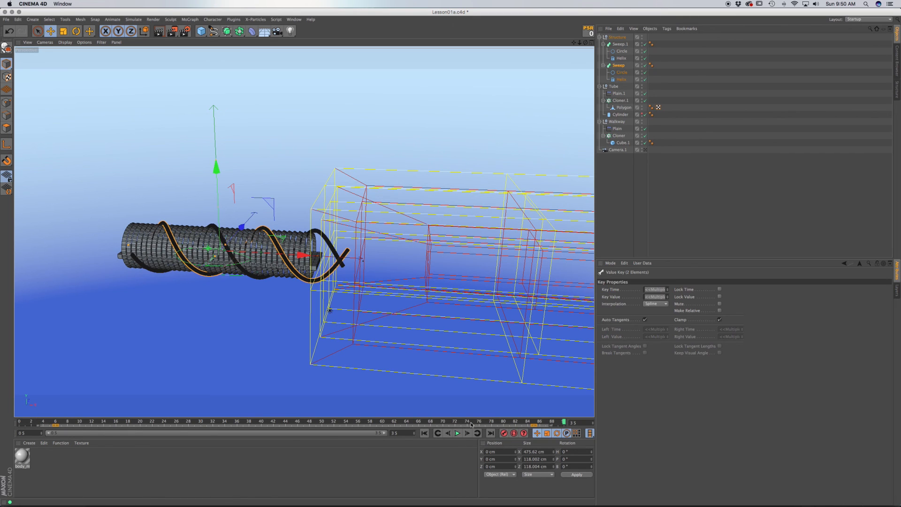
# - Copy the Sweep's two End Growth keys, paste them onto Sweep.1 at frame 3, and return to the start of the timeline
pyautogui.rightClick(427, 427)
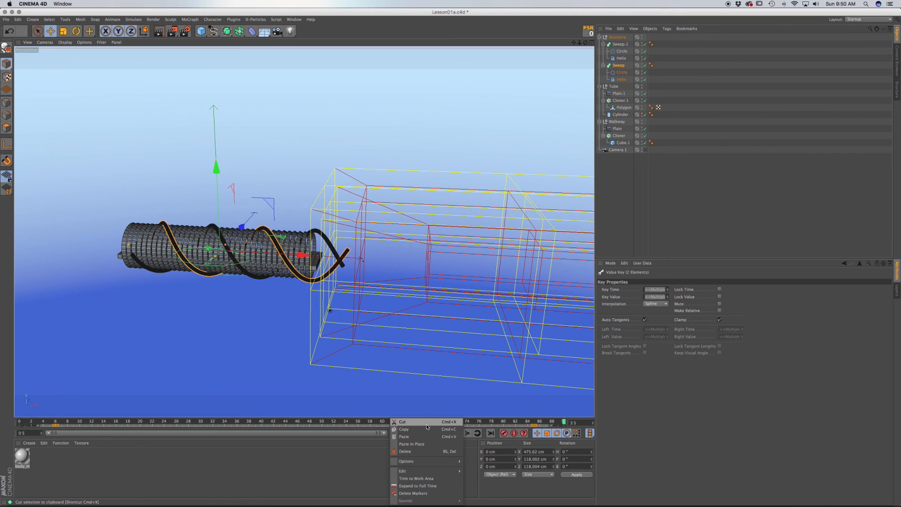
pyautogui.click(426, 429)
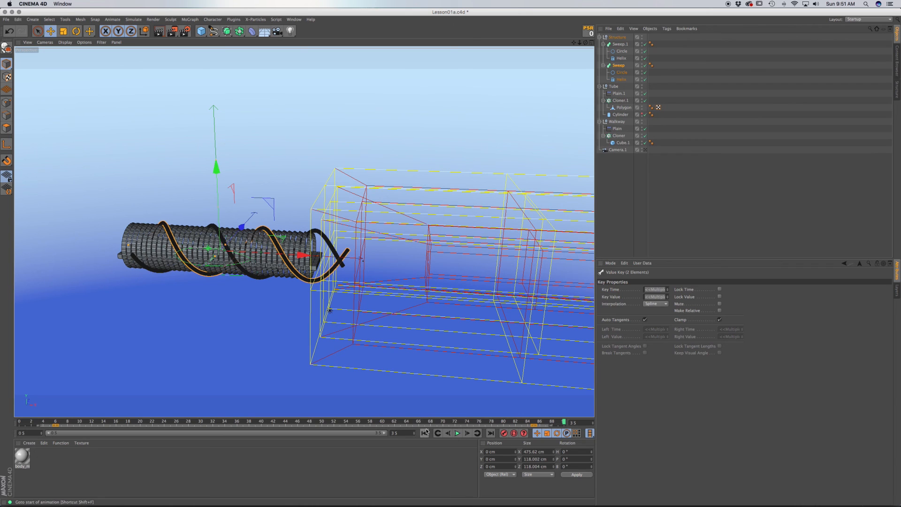
pyautogui.click(557, 423)
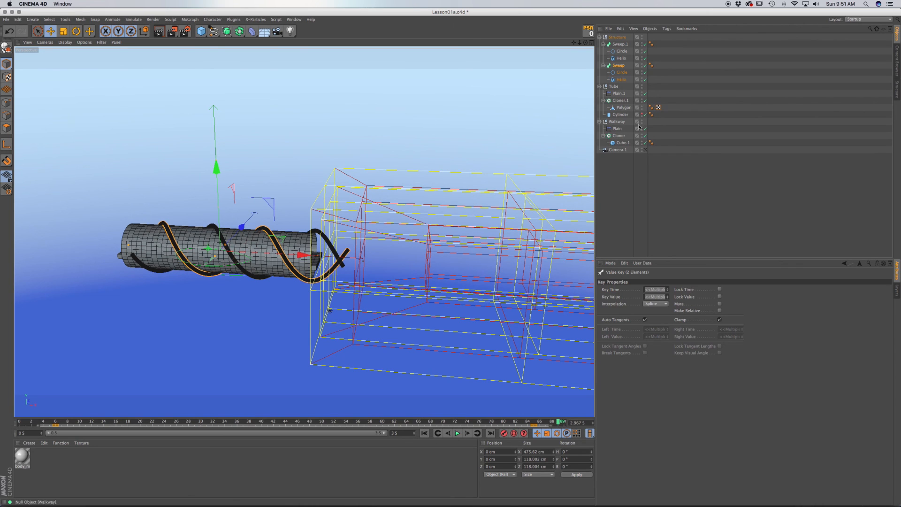
pyautogui.click(622, 45)
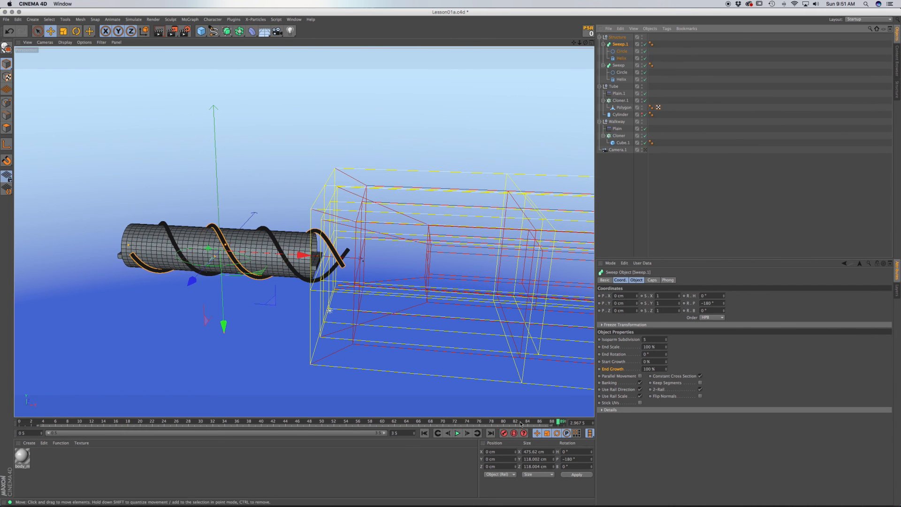
pyautogui.moveTo(558, 423); pyautogui.dragTo(48, 428)
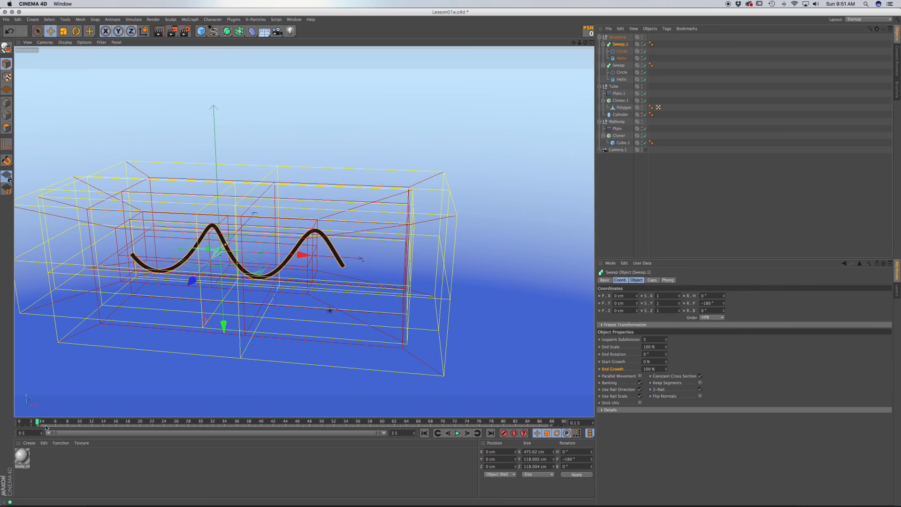
pyautogui.rightClick(46, 427)
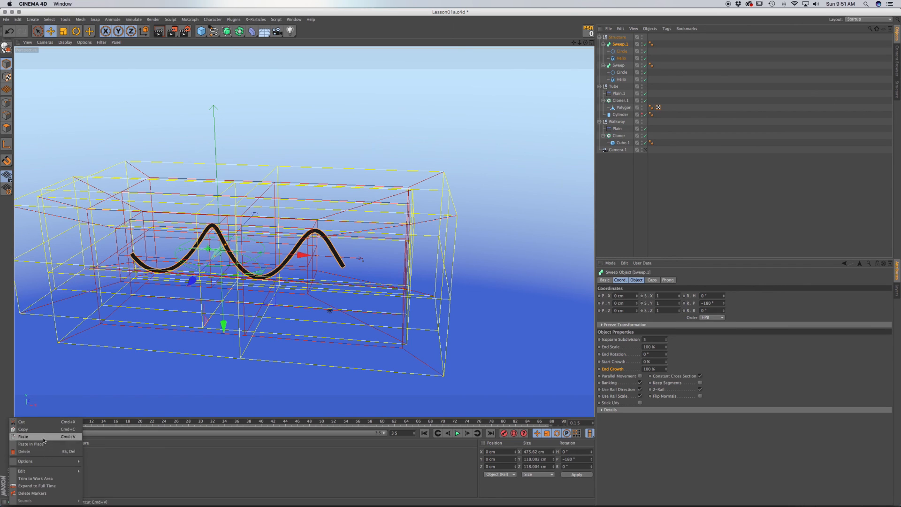
pyautogui.click(43, 438)
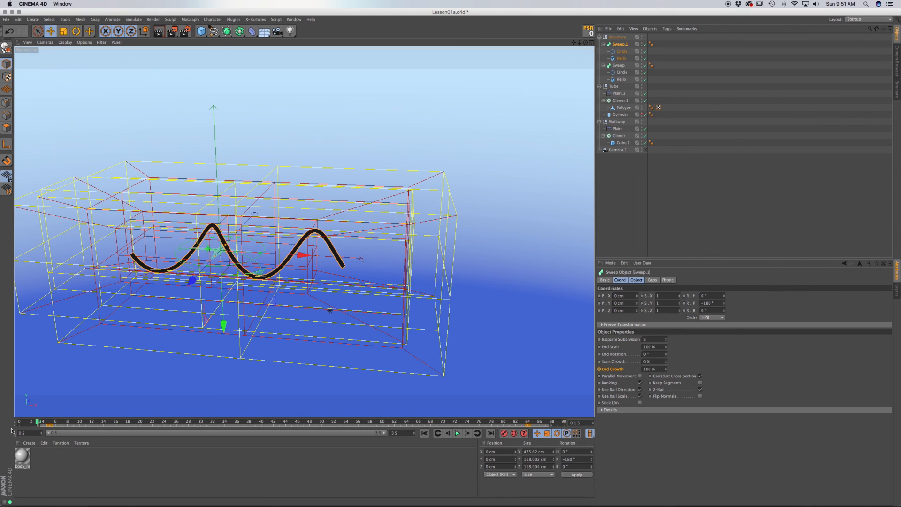
pyautogui.moveTo(36, 422)
pyautogui.mouseDown()
pyautogui.moveTo(21, 422)
pyautogui.moveTo(420, 429)
pyautogui.moveTo(70, 424)
pyautogui.moveTo(322, 424)
pyautogui.moveTo(417, 437)
pyautogui.moveTo(70, 436)
pyautogui.moveTo(443, 443)
pyautogui.moveTo(120, 418)
pyautogui.moveTo(359, 422)
pyautogui.moveTo(18, 422)
pyautogui.mouseUp()
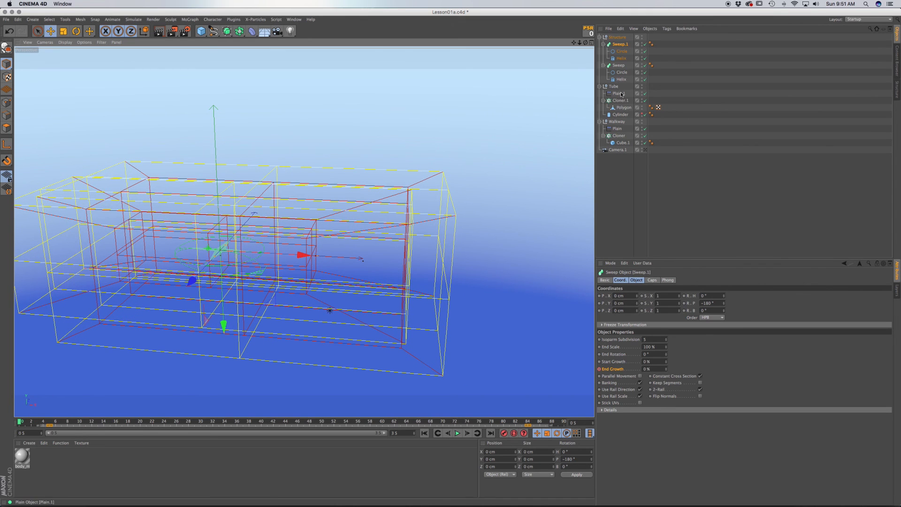
# - Move the Walkway Plain effector's final position key to frame 51 so the walkway assembles sooner, checking the timing by scrubbing
pyautogui.click(620, 137)
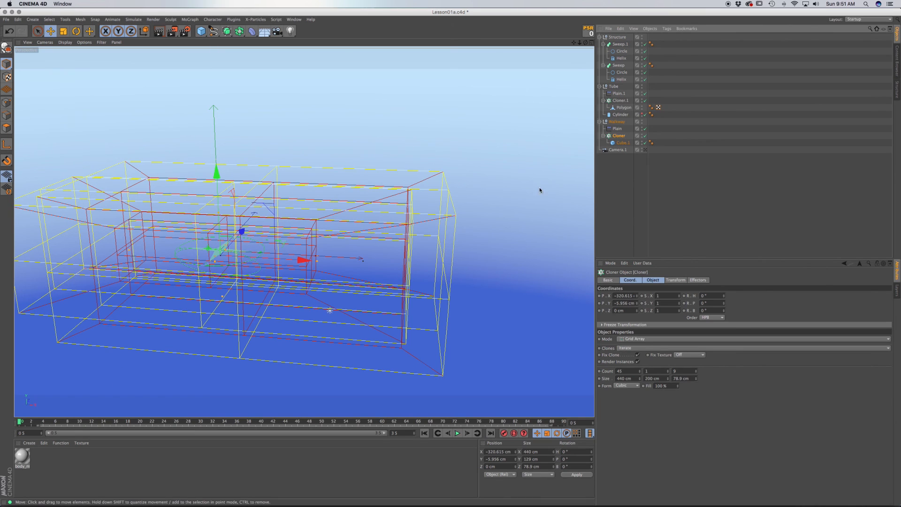
pyautogui.click(618, 130)
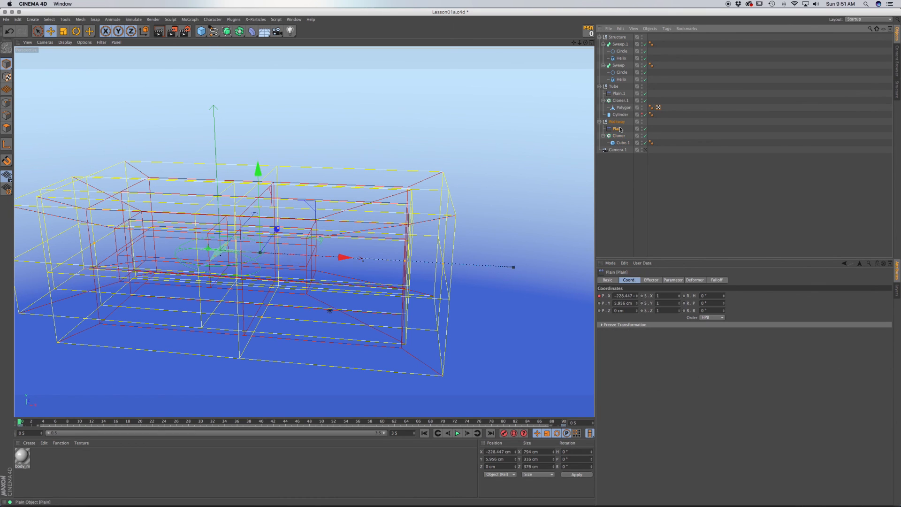
pyautogui.click(32, 425)
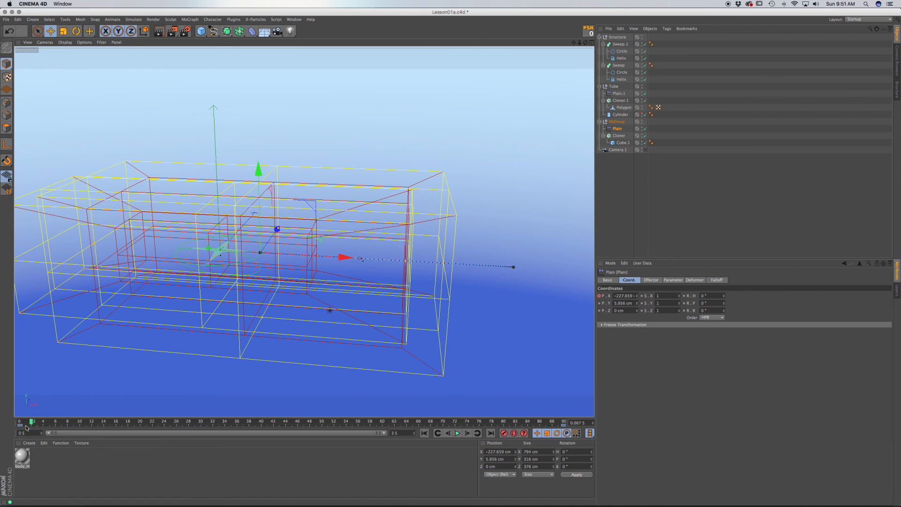
pyautogui.moveTo(30, 421); pyautogui.dragTo(126, 422)
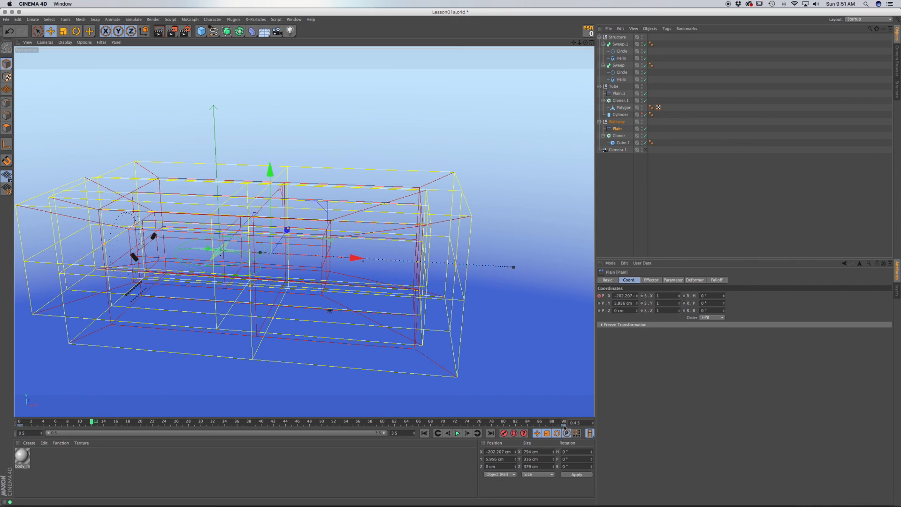
pyautogui.moveTo(564, 425); pyautogui.dragTo(375, 430)
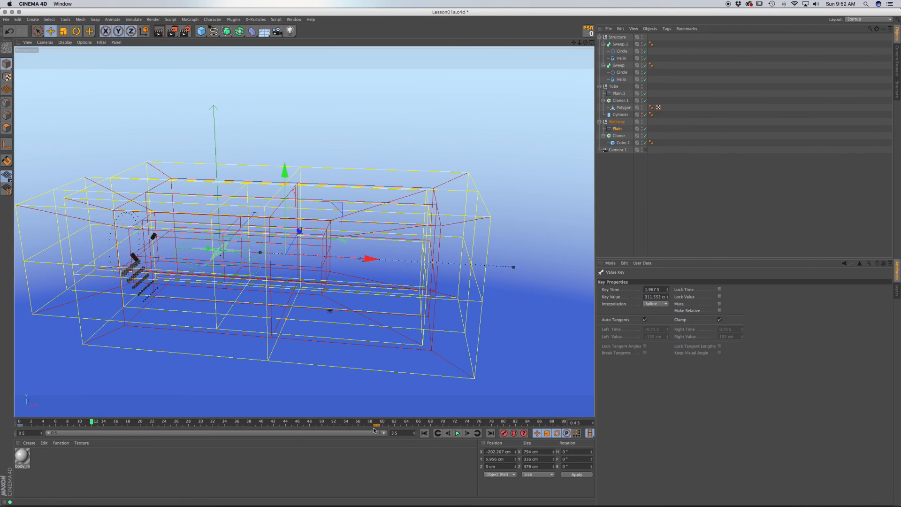
pyautogui.moveTo(92, 422); pyautogui.dragTo(388, 422)
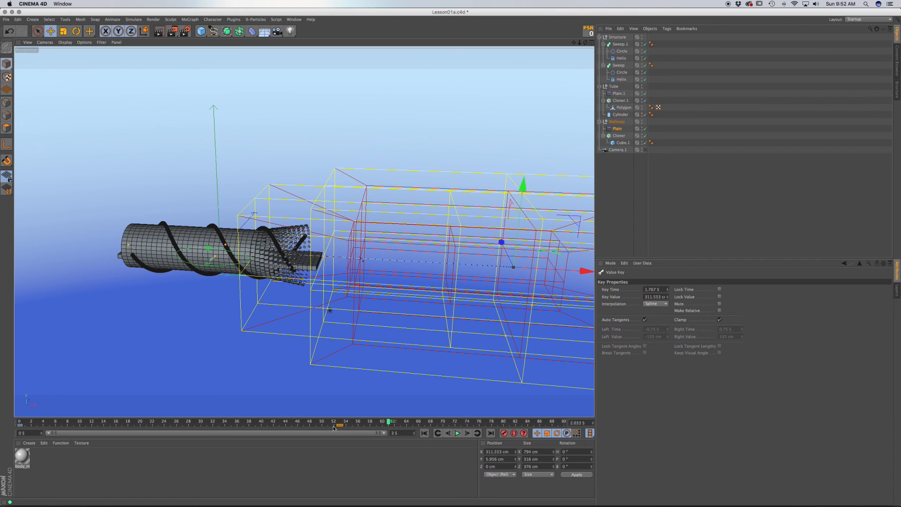
pyautogui.moveTo(389, 423); pyautogui.dragTo(328, 422)
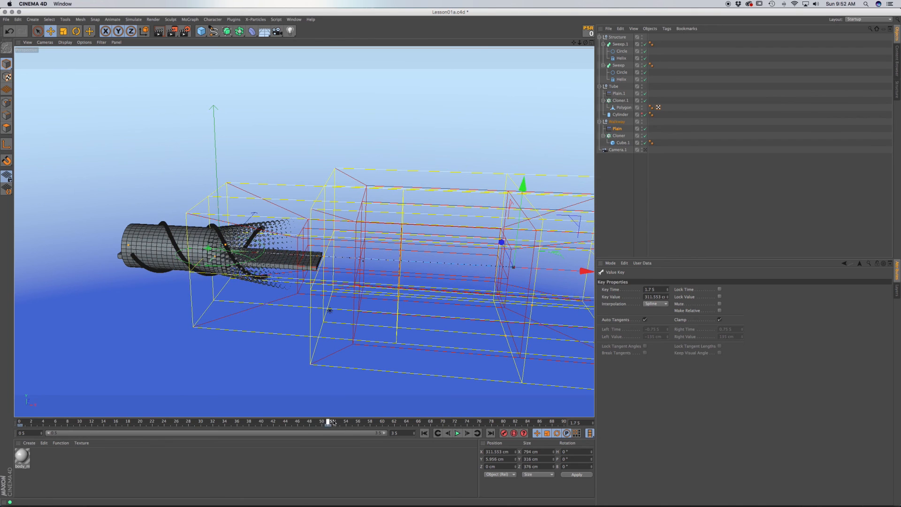
# - Retime the Tube Plain effector's position keys to start at frame 27 and end at about frame 76, and scrub to frame 90
pyautogui.click(619, 93)
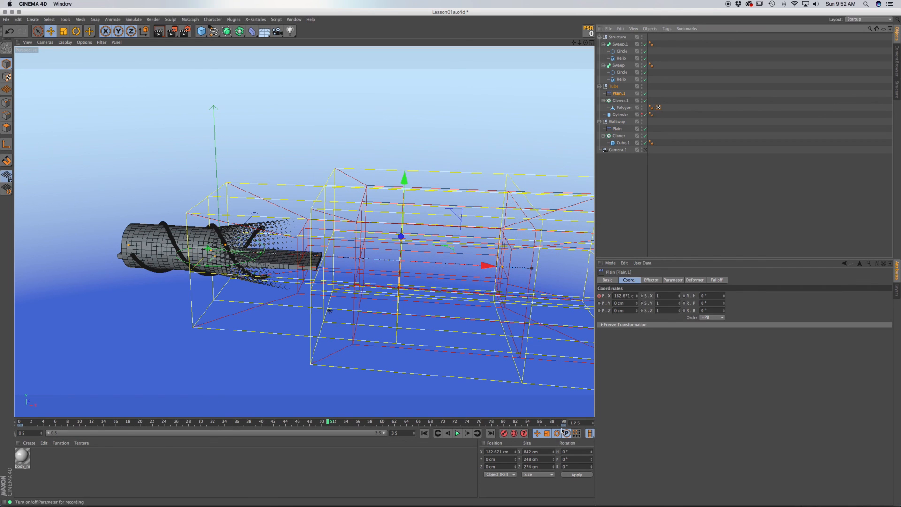
pyautogui.moveTo(565, 426); pyautogui.dragTo(479, 426)
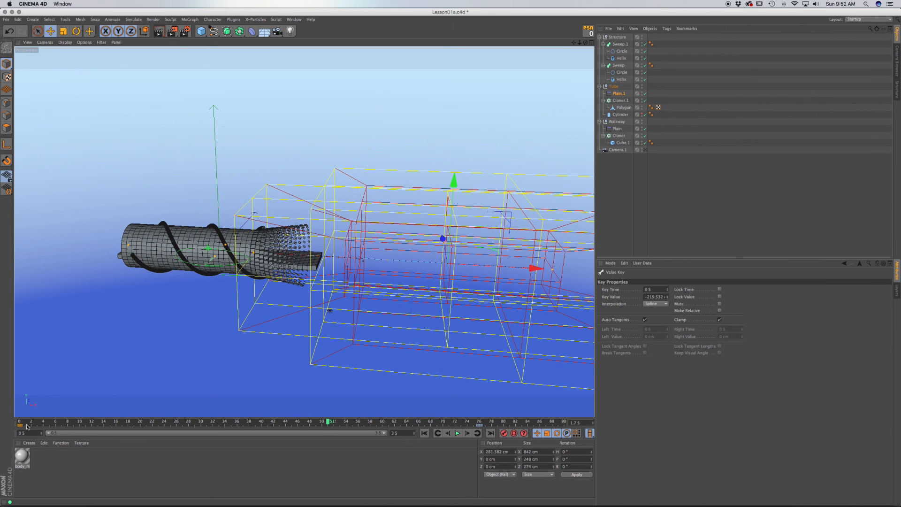
pyautogui.moveTo(27, 425); pyautogui.dragTo(184, 431)
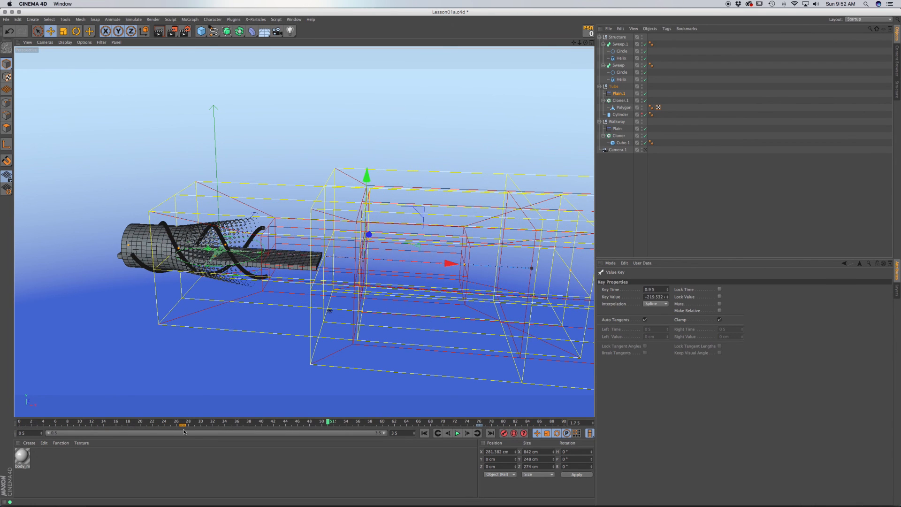
pyautogui.moveTo(327, 422); pyautogui.dragTo(573, 423)
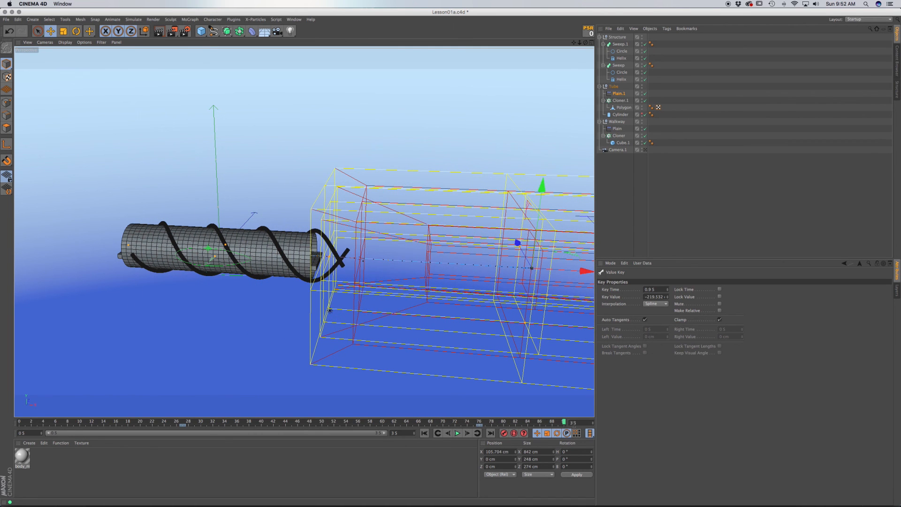
# - Retime the Sweep's End Growth keys to start at frame 40 and end at frame 90, and scrub to frame 40
pyautogui.click(618, 65)
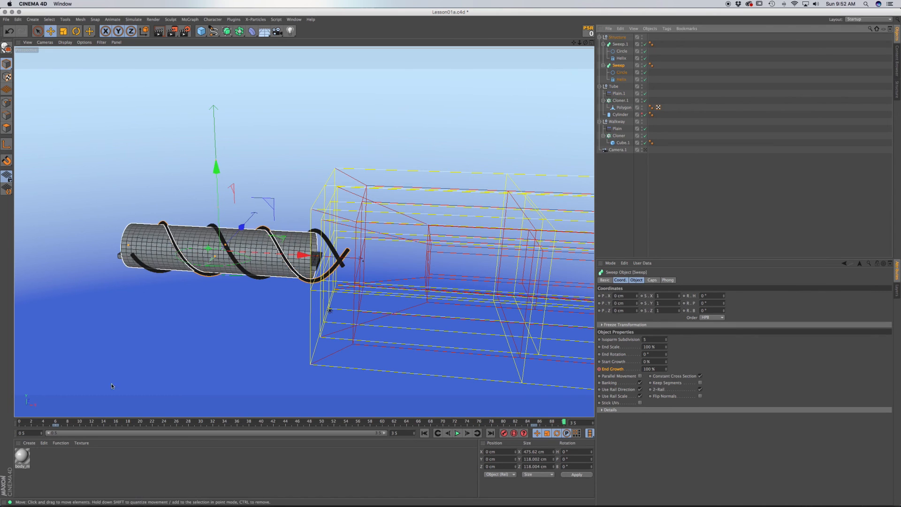
pyautogui.click(55, 426)
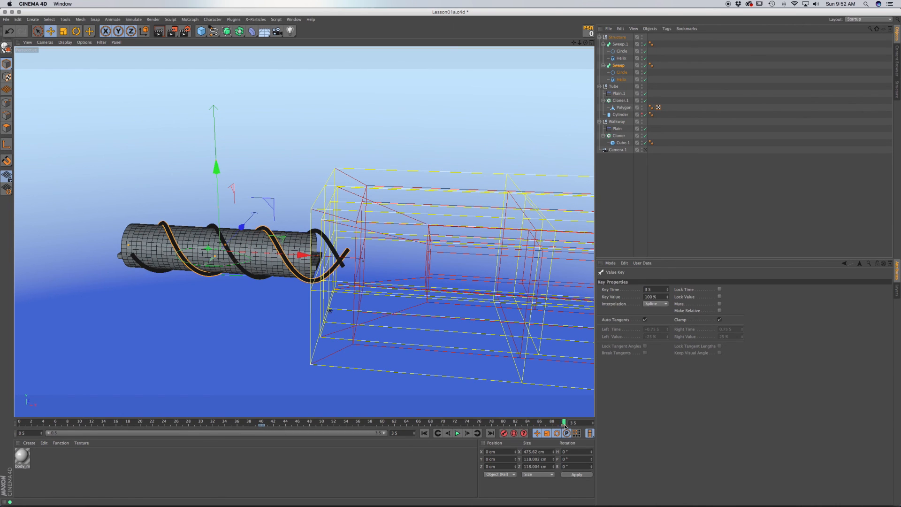
pyautogui.click(263, 419)
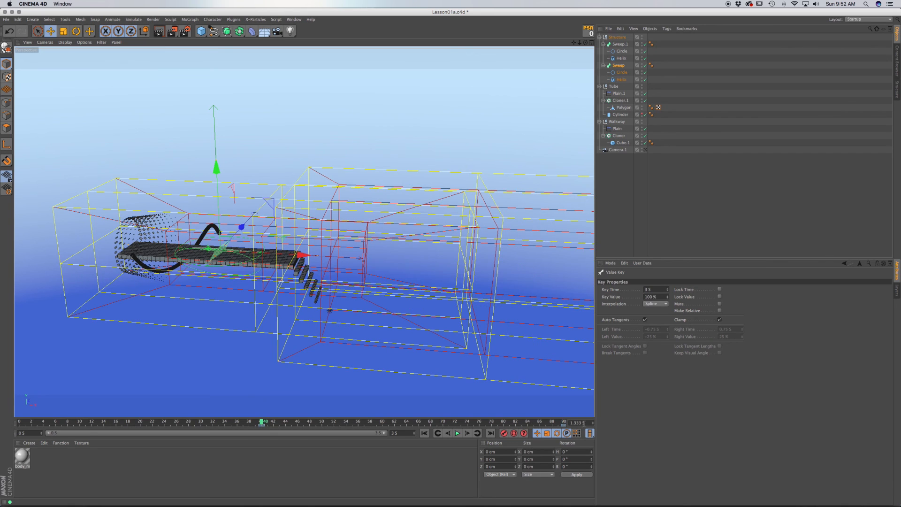
# - Move Sweep.1's starting End Growth key to frame 40, scrub through the animation, and return to frame 0
pyautogui.click(622, 45)
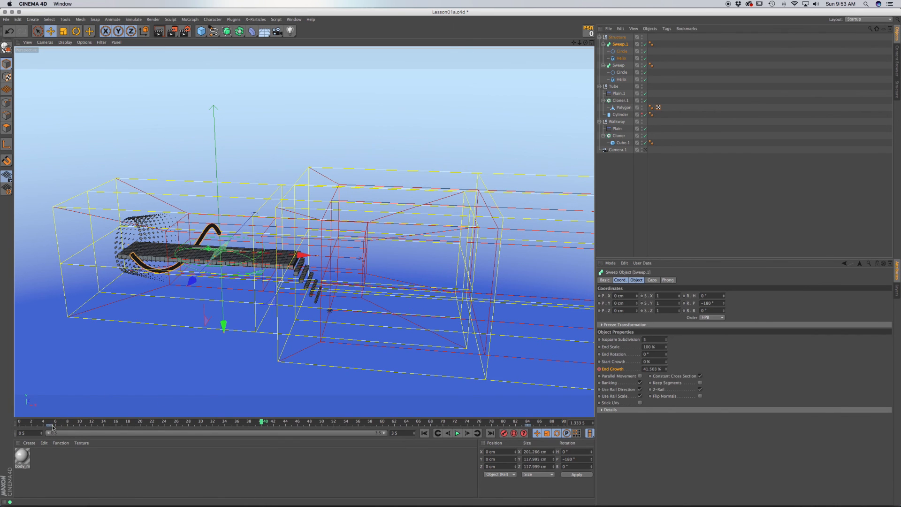
pyautogui.moveTo(53, 427); pyautogui.dragTo(350, 429)
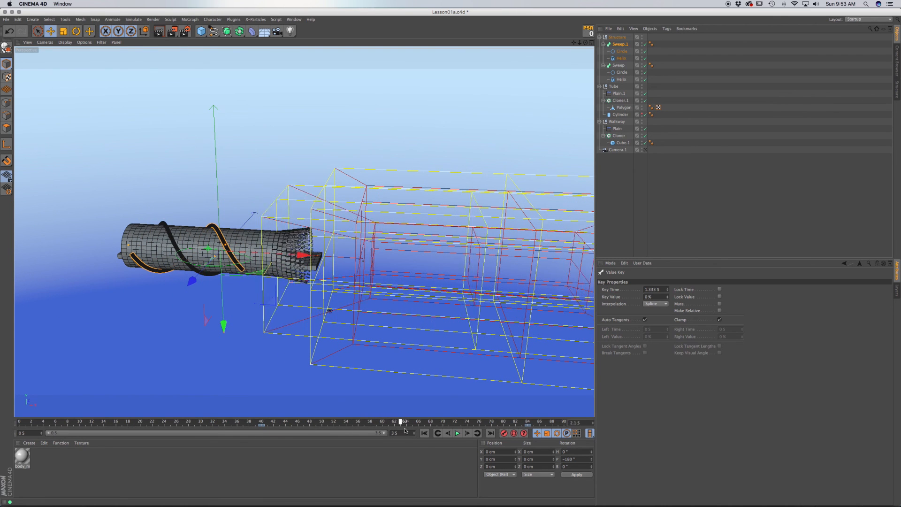
pyautogui.moveTo(558, 433); pyautogui.dragTo(1, 390)
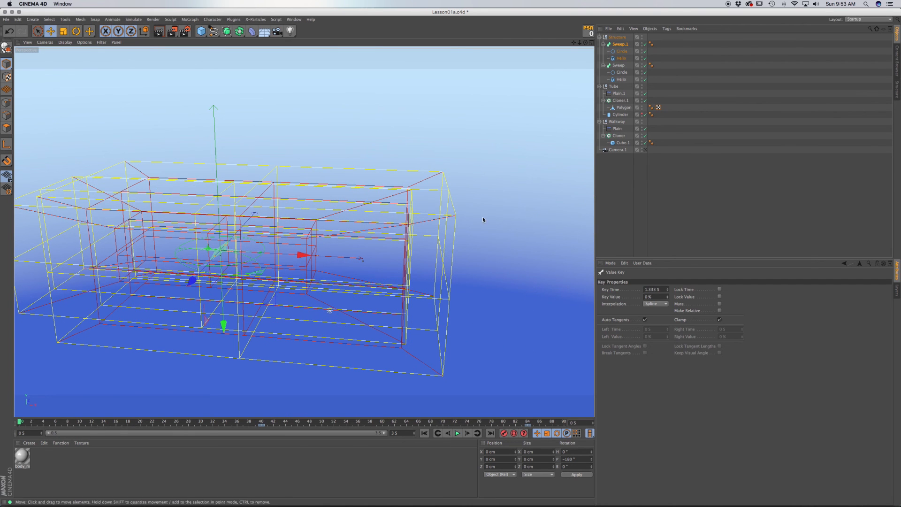
# - Make the hidden layer's geometry visible in the viewport, play the bridge animation, and return to the first frame
pyautogui.click(897, 291)
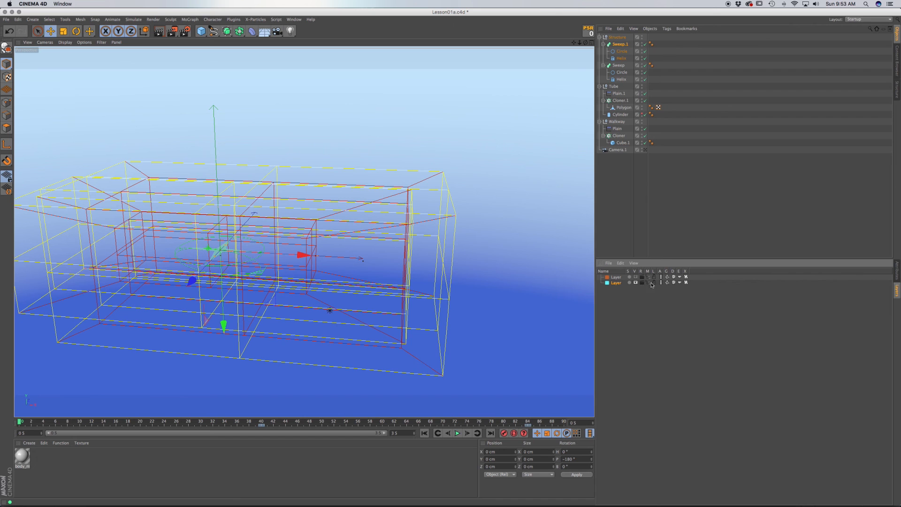
pyautogui.click(636, 277)
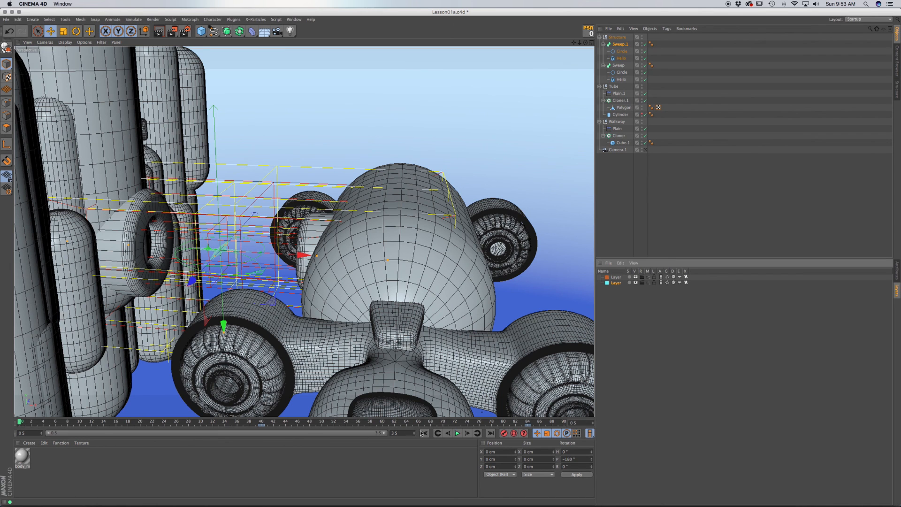
pyautogui.click(457, 433)
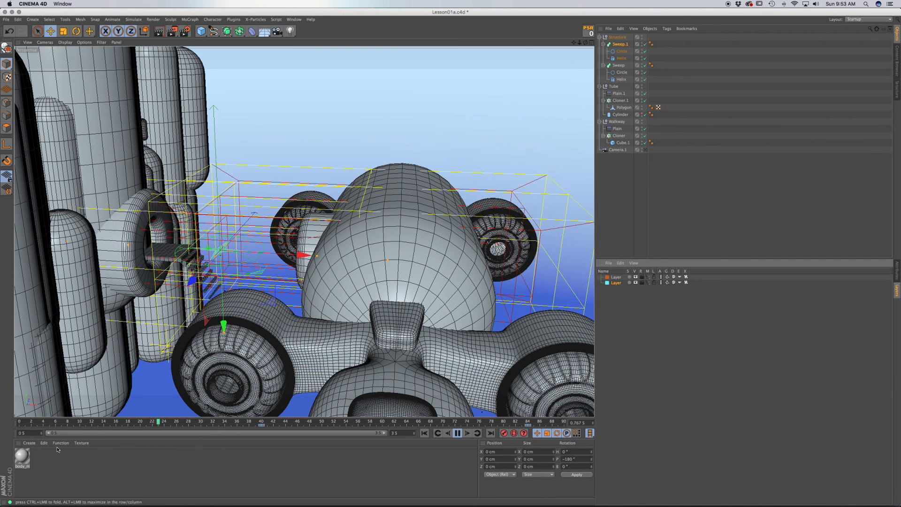
pyautogui.click(457, 433)
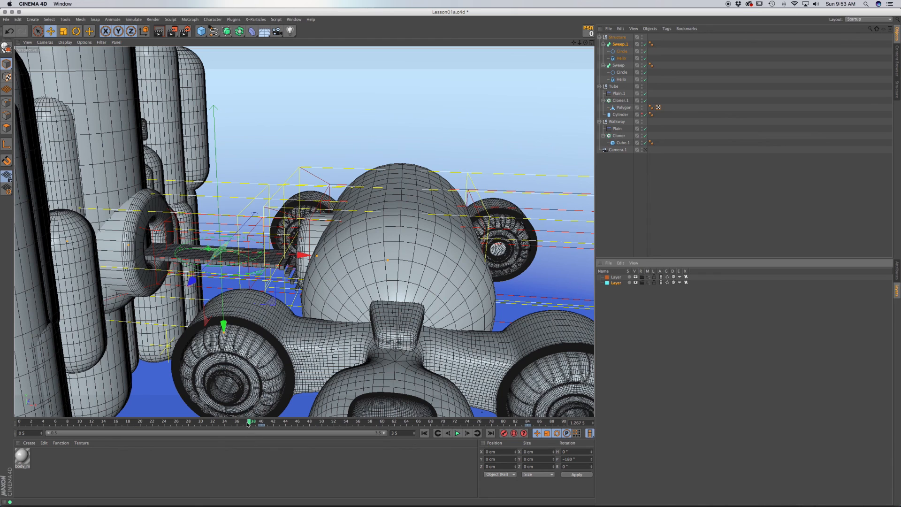
pyautogui.moveTo(248, 425); pyautogui.dragTo(19, 425)
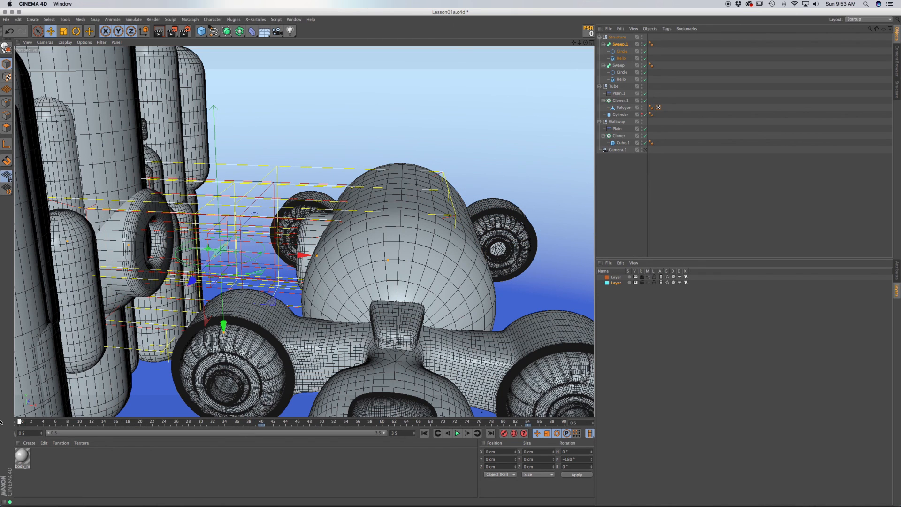
# - Create a new material and set its base colour to a crimson red with a hue of 341°
pyautogui.doubleClick(55, 459)
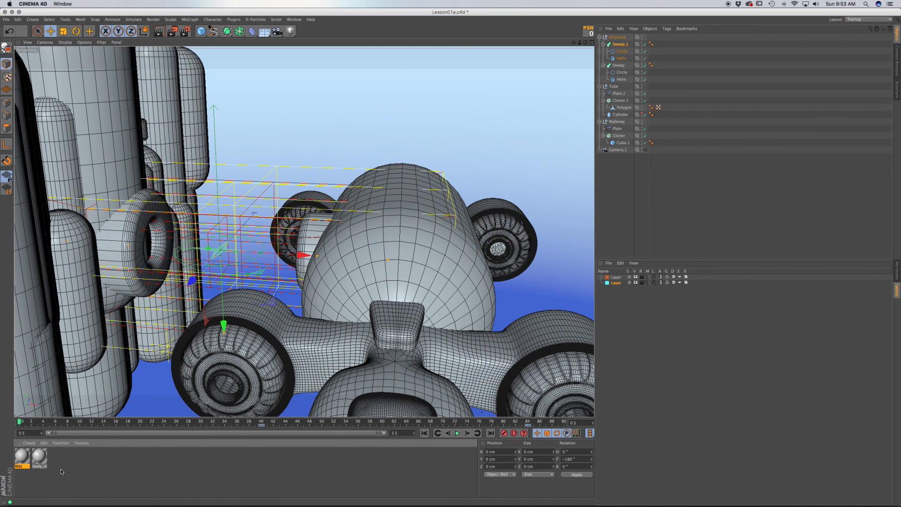
pyautogui.doubleClick(21, 459)
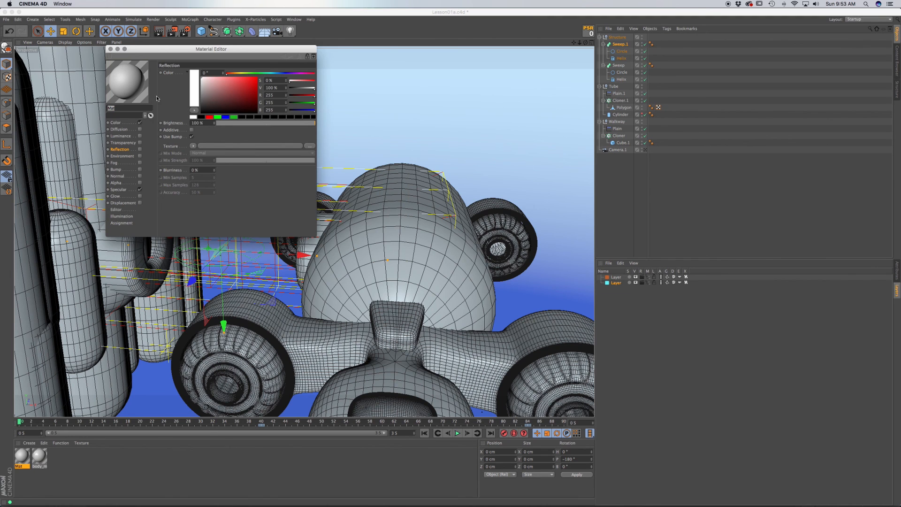
pyautogui.moveTo(143, 51); pyautogui.dragTo(378, 218)
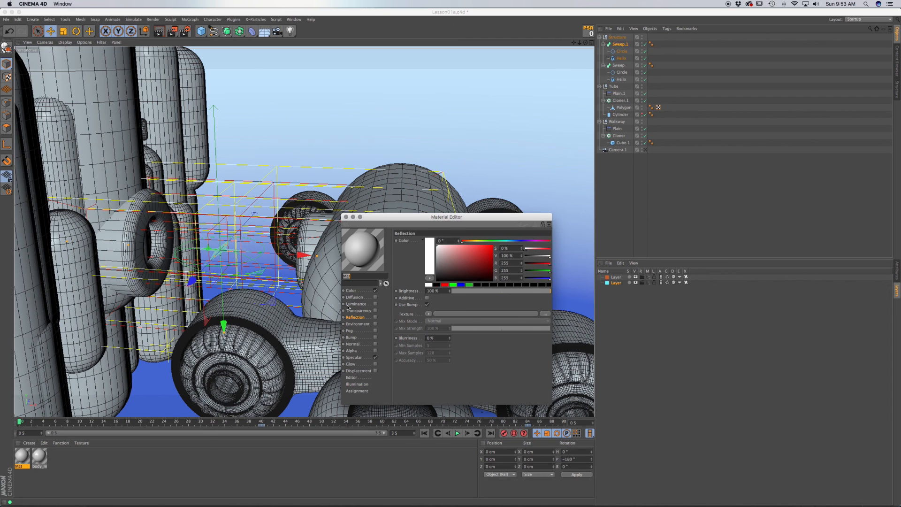
pyautogui.click(352, 291)
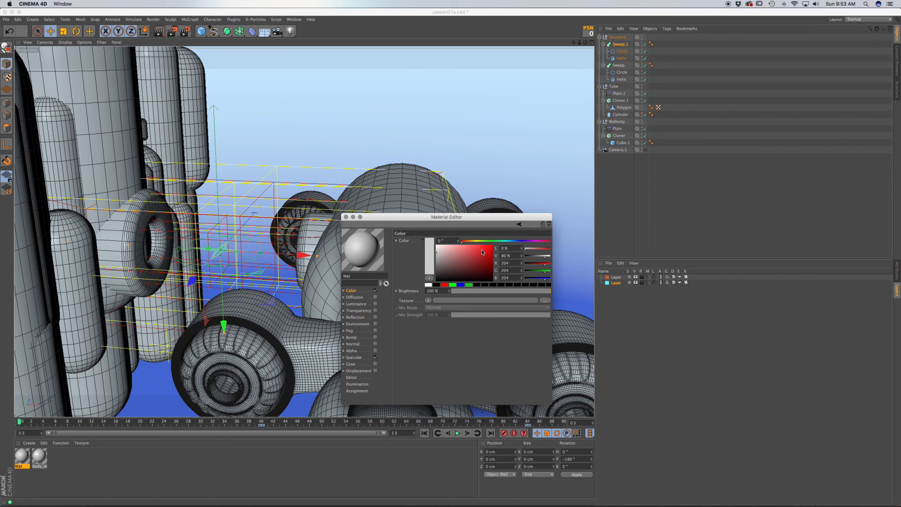
pyautogui.moveTo(467, 243); pyautogui.dragTo(545, 242)
pyautogui.click(488, 251)
pyautogui.moveTo(488, 251); pyautogui.dragTo(489, 248)
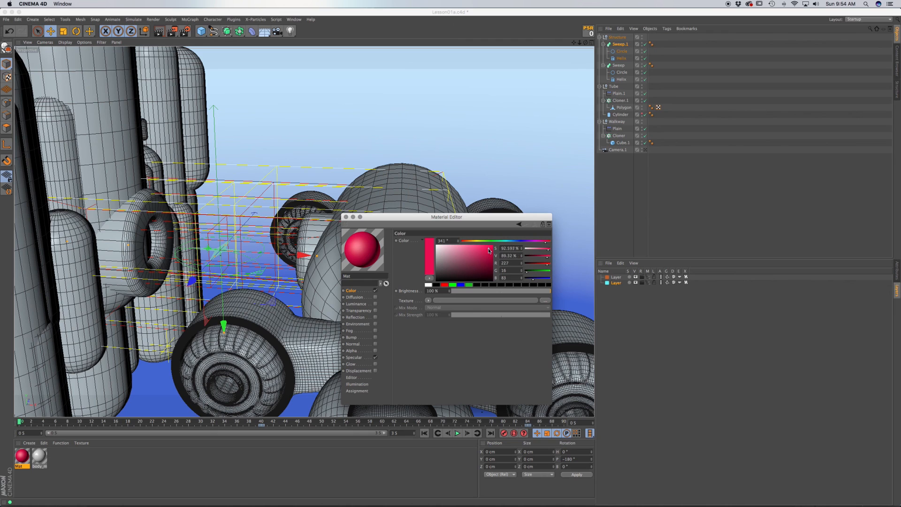
pyautogui.moveTo(489, 251); pyautogui.dragTo(489, 250)
# - Enable the red material's reflection at 38% brightness and its transparency with a pink colour of hue 335° and refraction 1.3
pyautogui.click(375, 318)
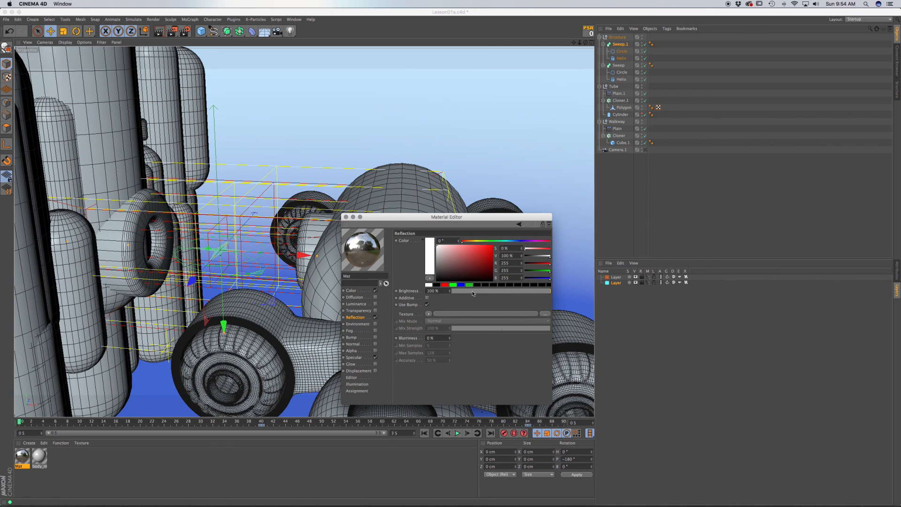
pyautogui.moveTo(475, 293); pyautogui.dragTo(488, 294)
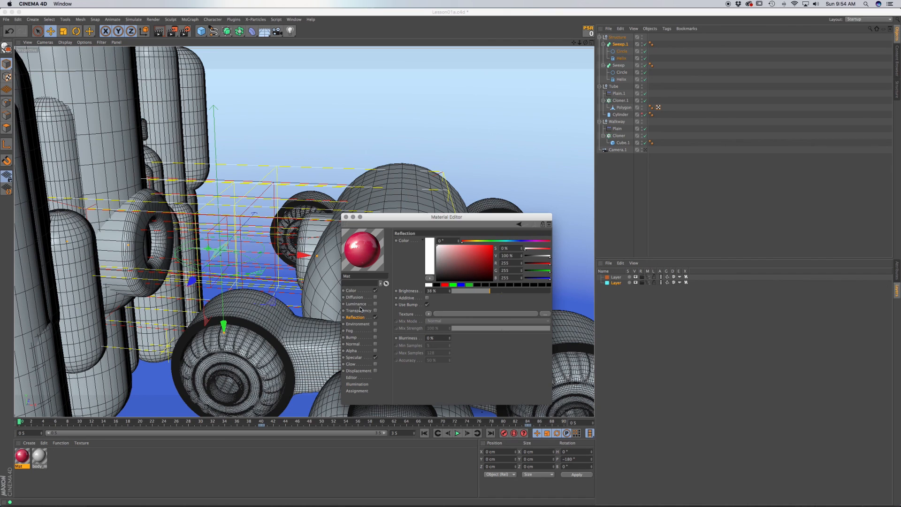
pyautogui.click(375, 311)
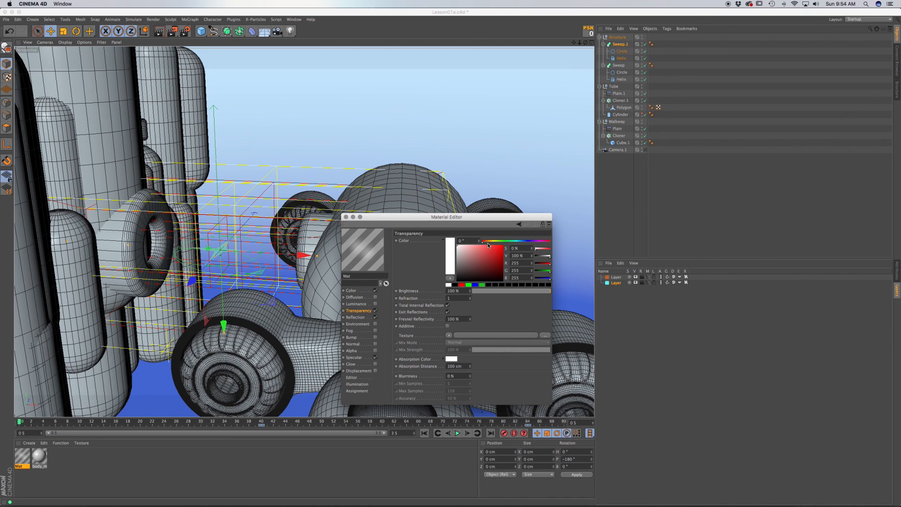
pyautogui.moveTo(484, 244); pyautogui.dragTo(545, 244)
pyautogui.click(501, 250)
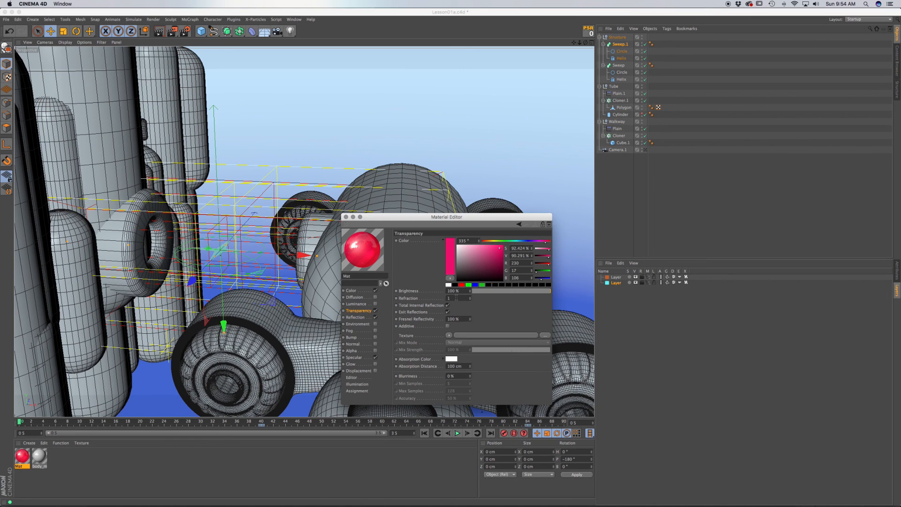
pyautogui.write('3')
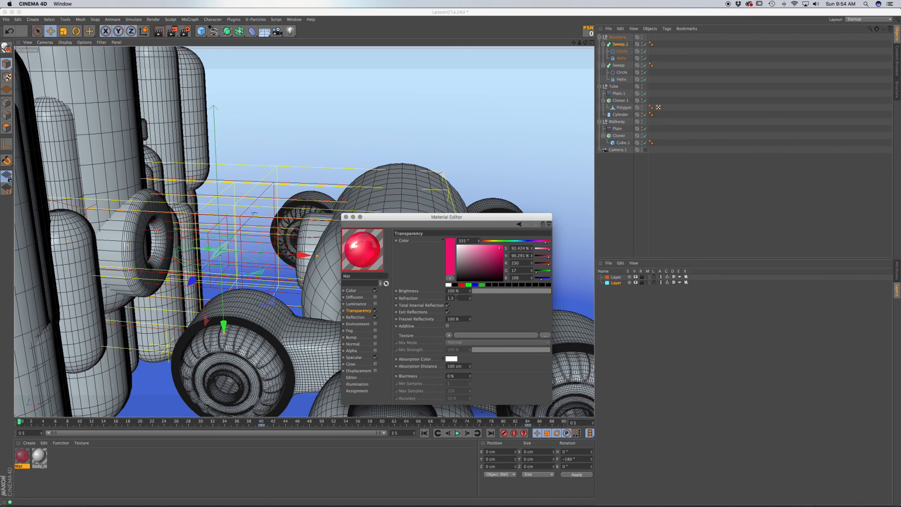
# - Apply the red material to the Tube's Cloner.1 and scrub to frame 90
pyautogui.click(346, 217)
pyautogui.moveTo(22, 461); pyautogui.dragTo(620, 101)
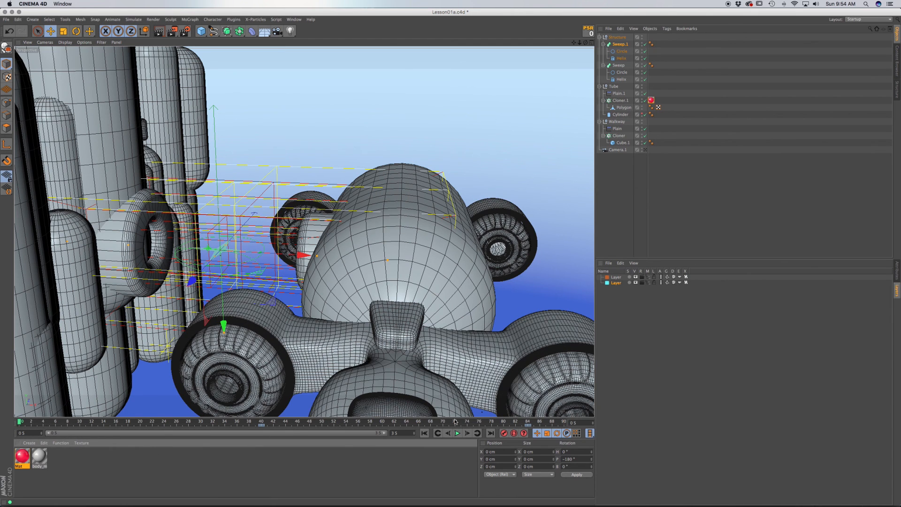
pyautogui.moveTo(545, 423); pyautogui.dragTo(589, 422)
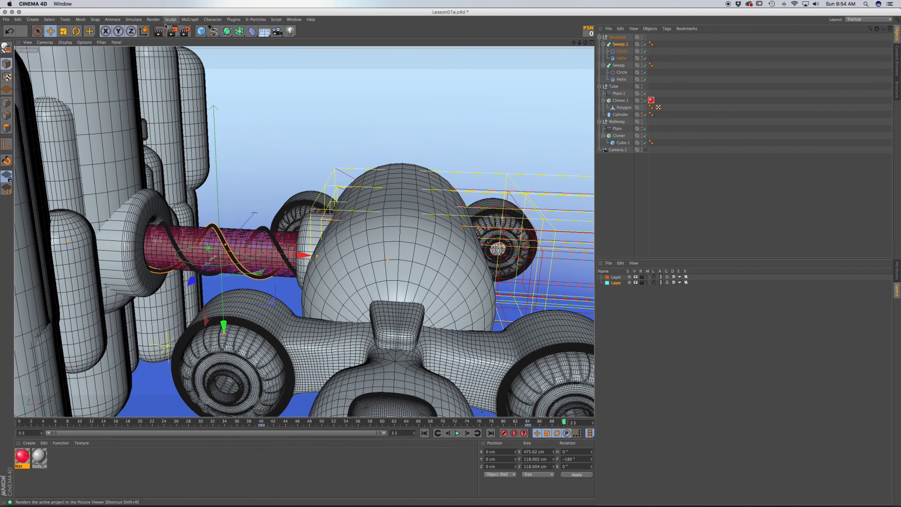
# - Render a region across the tube close up to examine the red material, and clear the preview
pyautogui.click(151, 22)
pyautogui.click(163, 42)
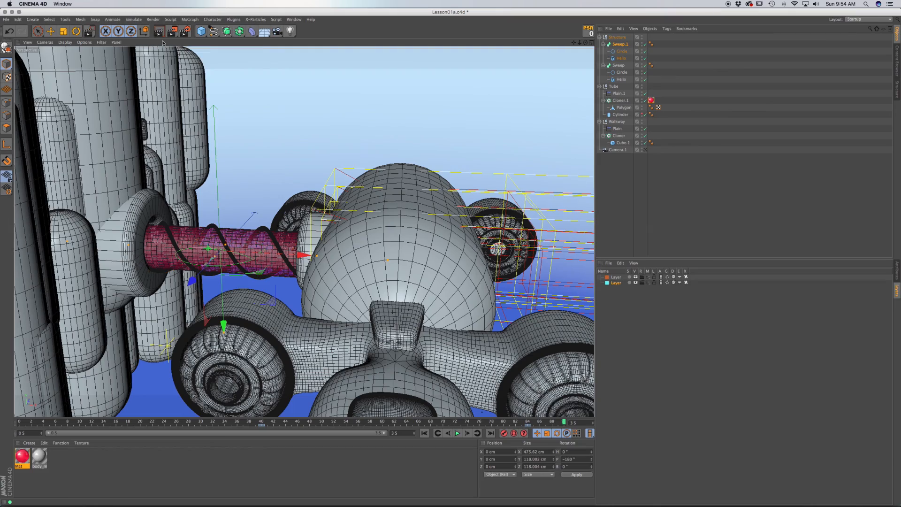
pyautogui.scroll(10, 261, 273)
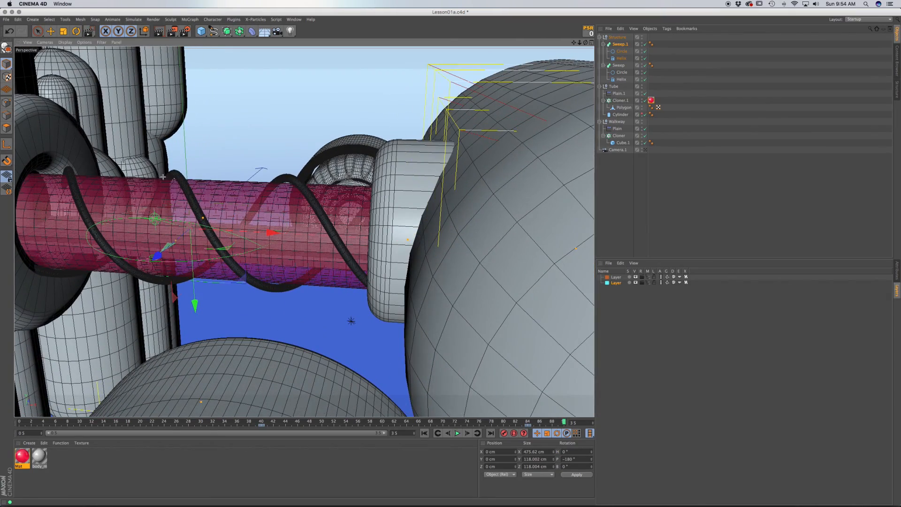
pyautogui.moveTo(136, 170); pyautogui.dragTo(341, 308)
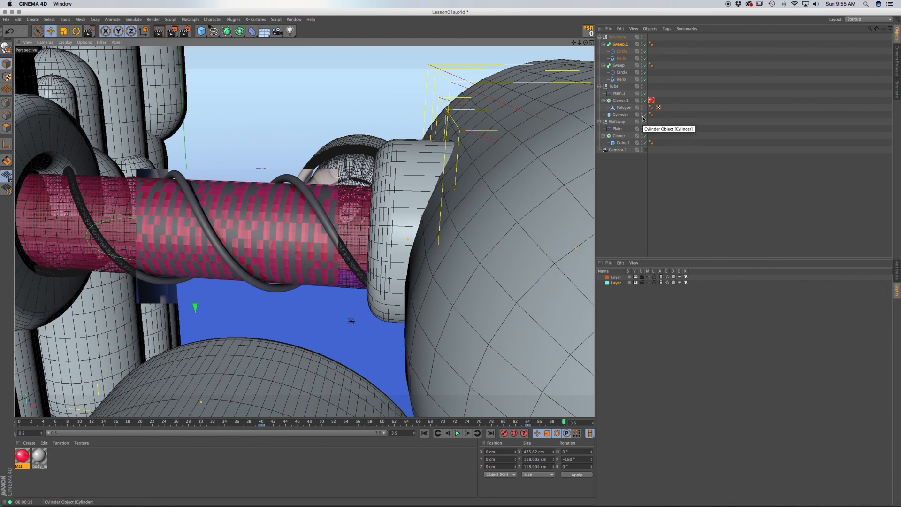
pyautogui.hotkey('alt', 'r')
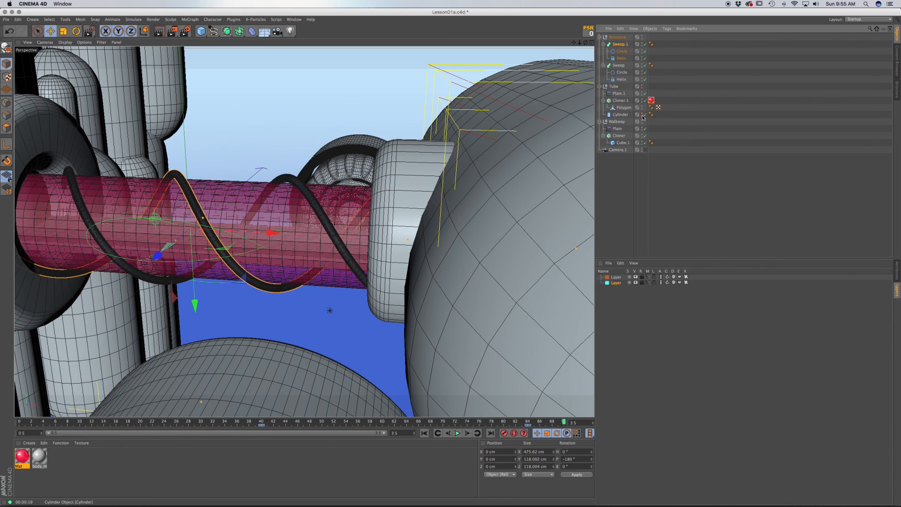
# - Disable the Tube's Cylinder object and render the tube region again to check the material
pyautogui.click(644, 115)
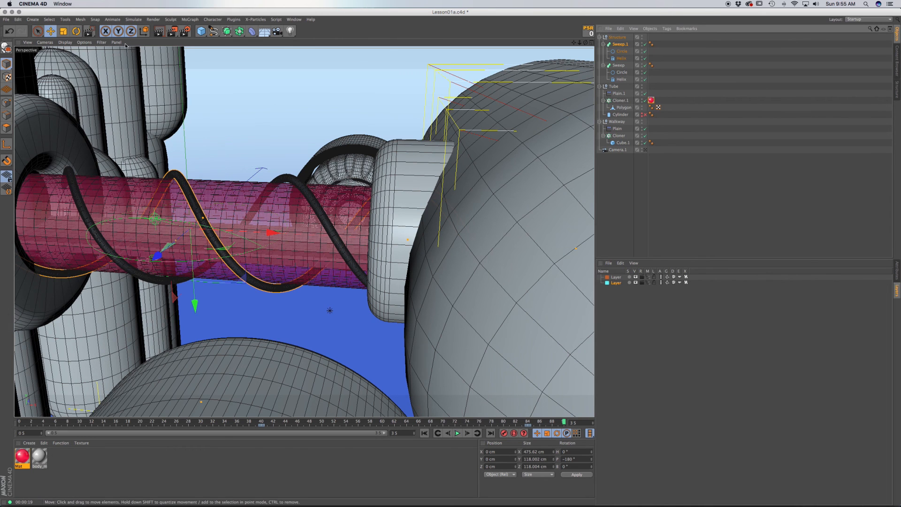
pyautogui.click(154, 19)
pyautogui.click(169, 30)
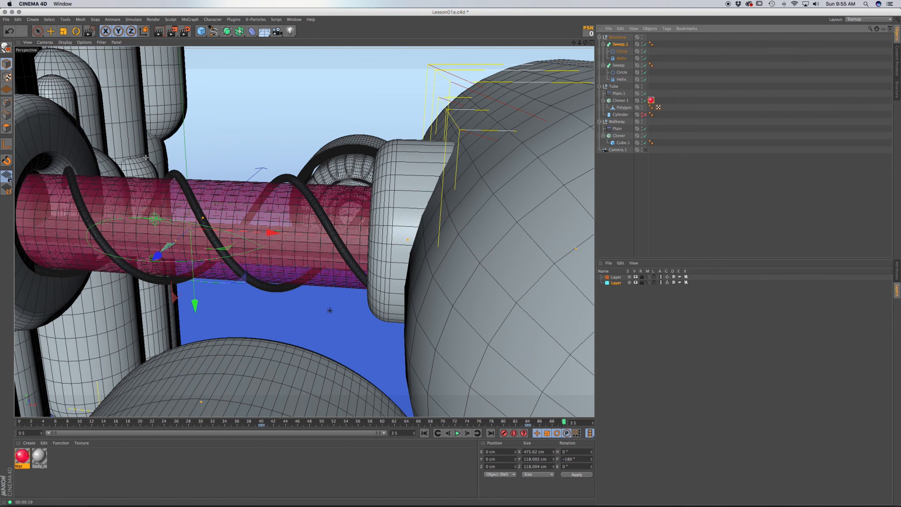
pyautogui.moveTo(140, 161); pyautogui.dragTo(333, 310)
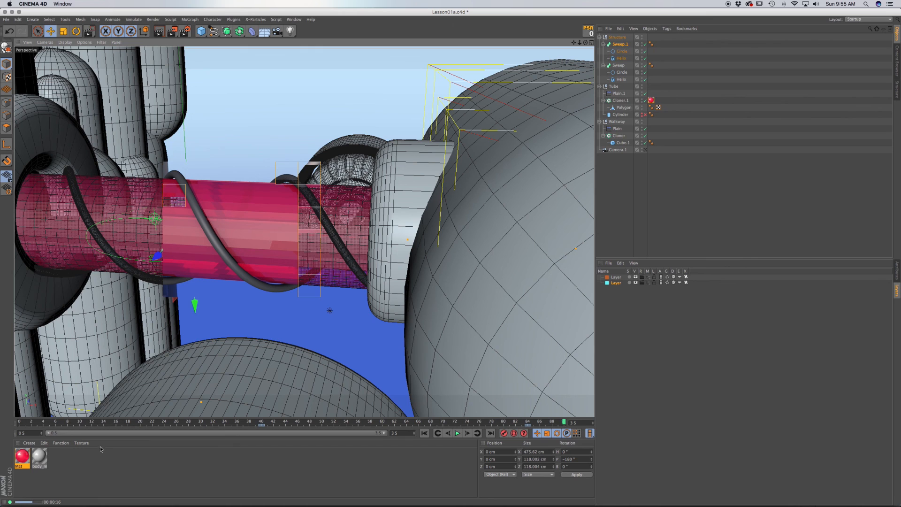
# - Create a second new material and set its base colour to dark grey with a value of about 21%
pyautogui.doubleClick(83, 463)
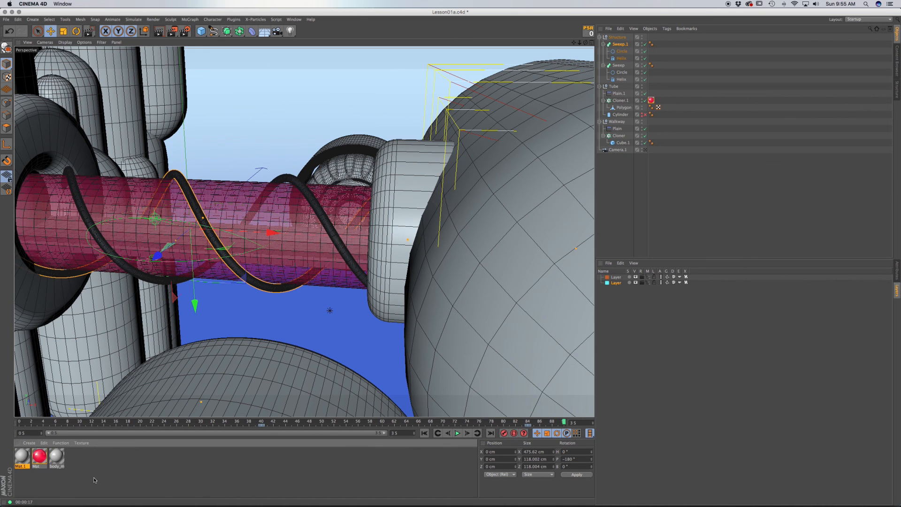
pyautogui.doubleClick(21, 456)
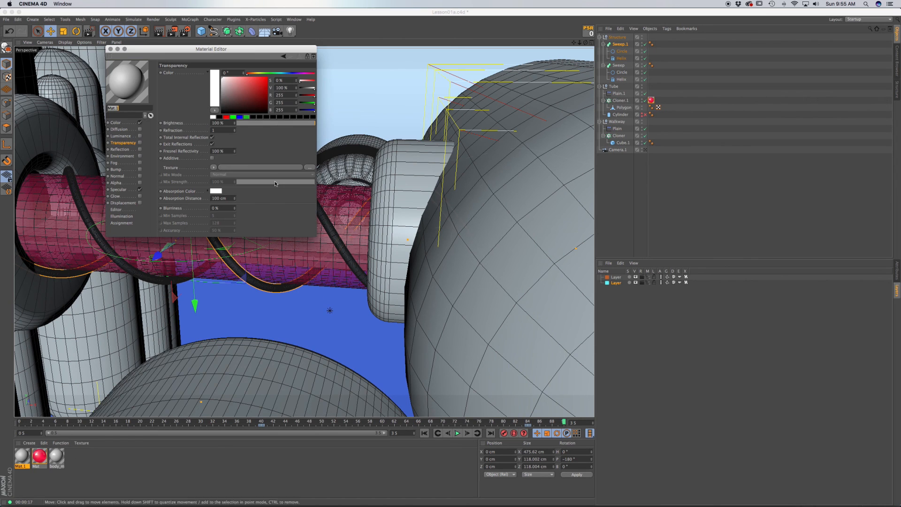
pyautogui.click(122, 124)
pyautogui.moveTo(207, 91); pyautogui.dragTo(201, 107)
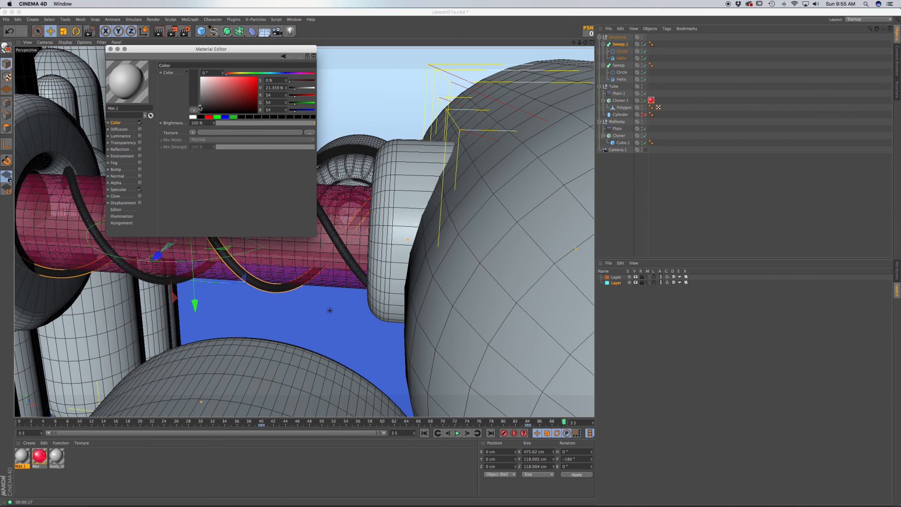
# - Enable reflection on the dark grey material and set its reflection brightness to 48%
pyautogui.click(119, 149)
pyautogui.click(139, 149)
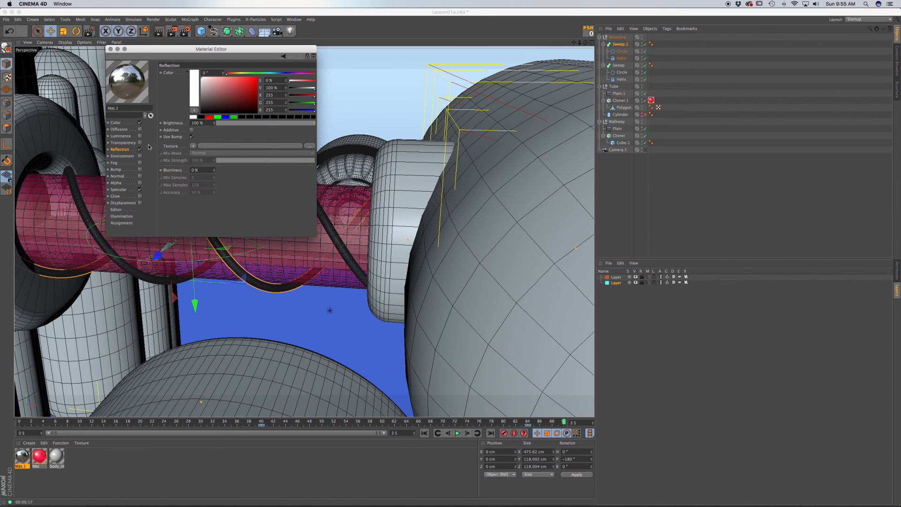
pyautogui.click(269, 124)
pyautogui.moveTo(269, 124); pyautogui.dragTo(265, 124)
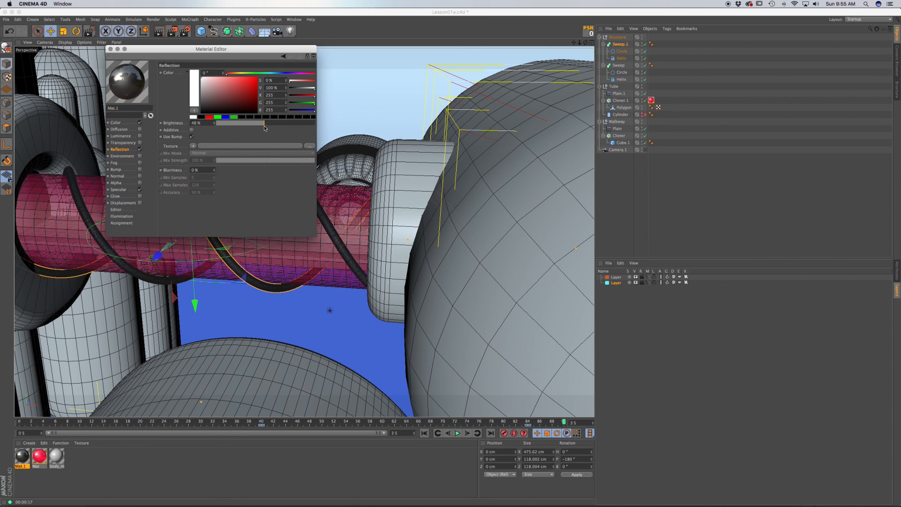
# - Apply the dark grey material to Sweep.1 and copy its material tag onto the other Sweep in the Structure group
pyautogui.click(110, 49)
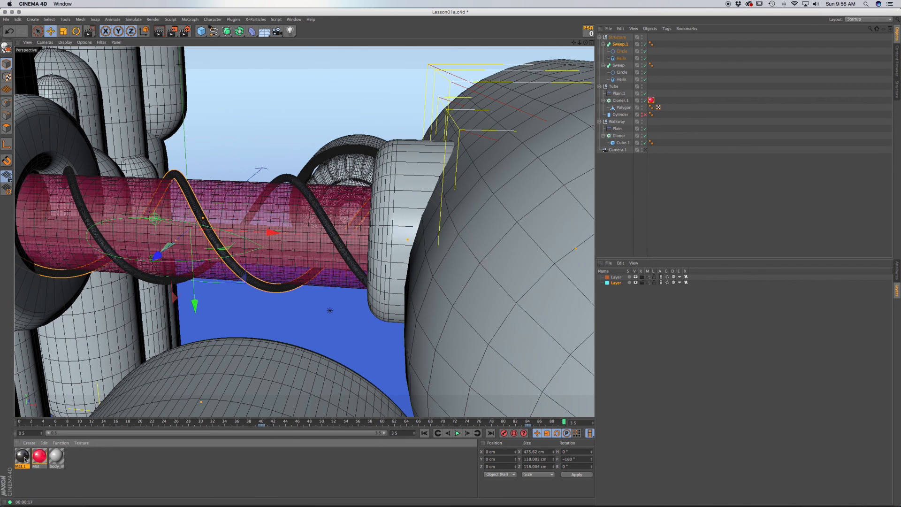
pyautogui.moveTo(21, 459)
pyautogui.mouseDown()
pyautogui.moveTo(77, 438)
pyautogui.moveTo(708, 108)
pyautogui.moveTo(619, 44)
pyautogui.mouseUp()
pyautogui.keyDown('ctrl'); pyautogui.moveTo(620, 80); pyautogui.dragTo(625, 66); pyautogui.keyUp('ctrl')
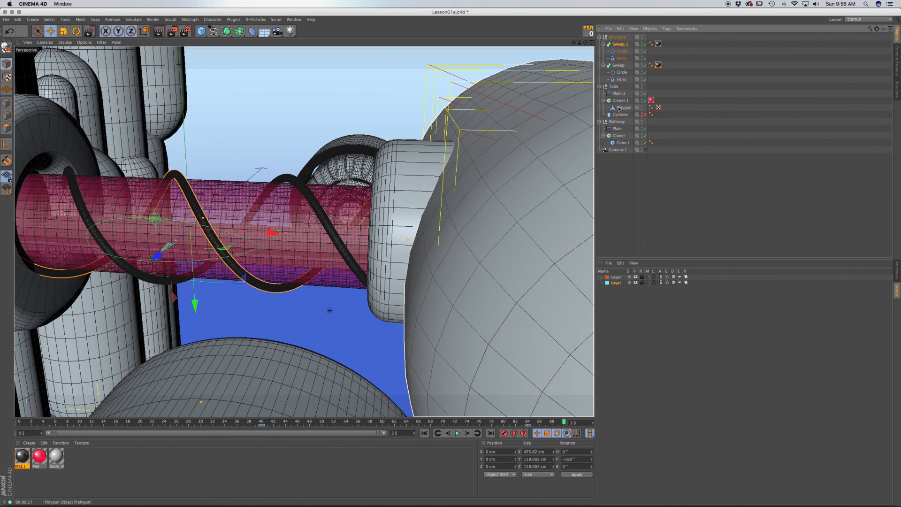
# - Look at the rendered image of the finished tube and coils in the Picture Viewer, and close the viewer
pyautogui.click(173, 31)
pyautogui.click(465, 162)
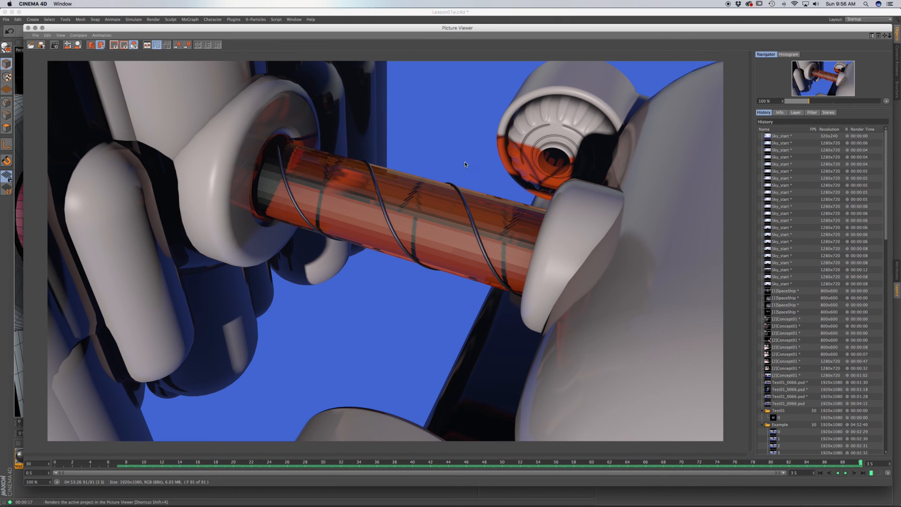
pyautogui.click(28, 28)
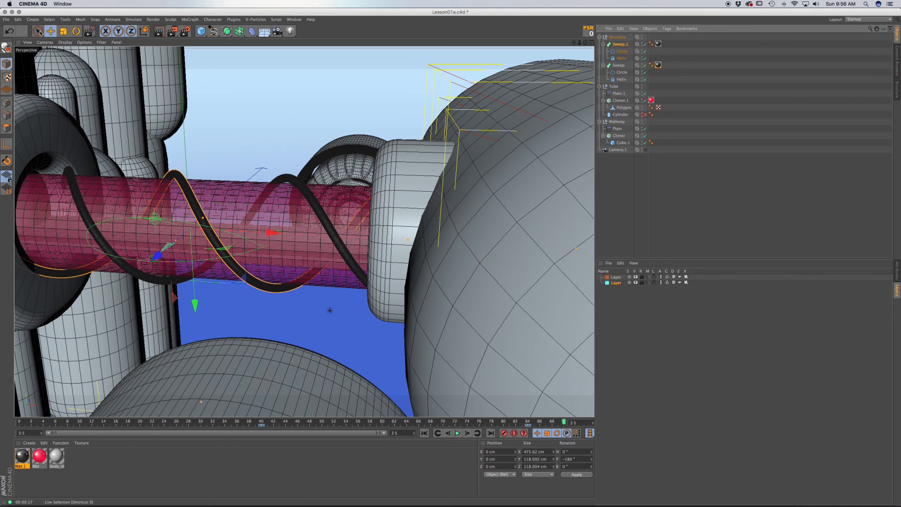
# - Render a region across the tube and helix coils to check the dark grey material, and clear the preview and selection
pyautogui.click(154, 19)
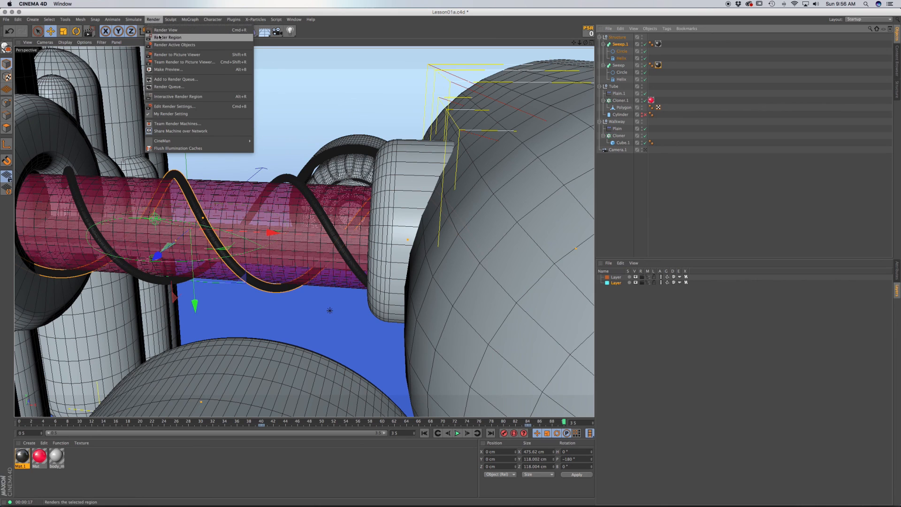
pyautogui.click(167, 37)
pyautogui.moveTo(140, 167); pyautogui.dragTo(338, 310)
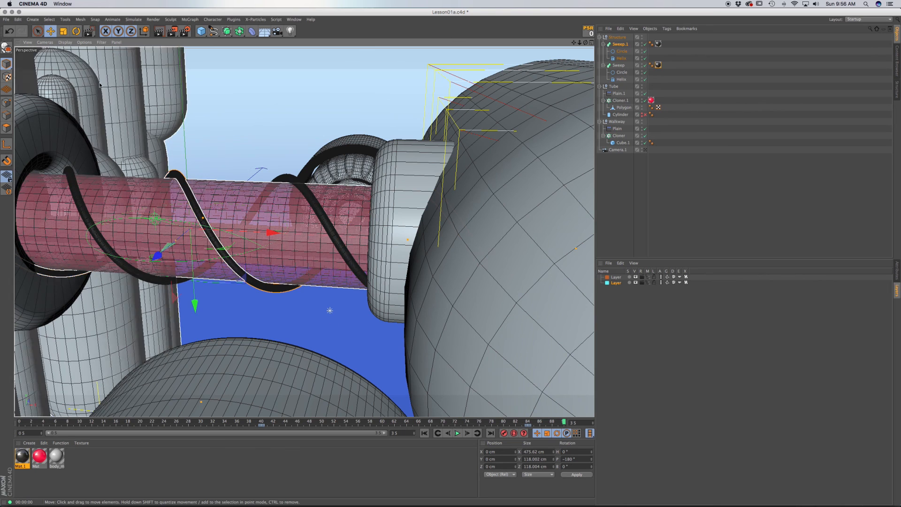
pyautogui.click(153, 20)
pyautogui.click(160, 37)
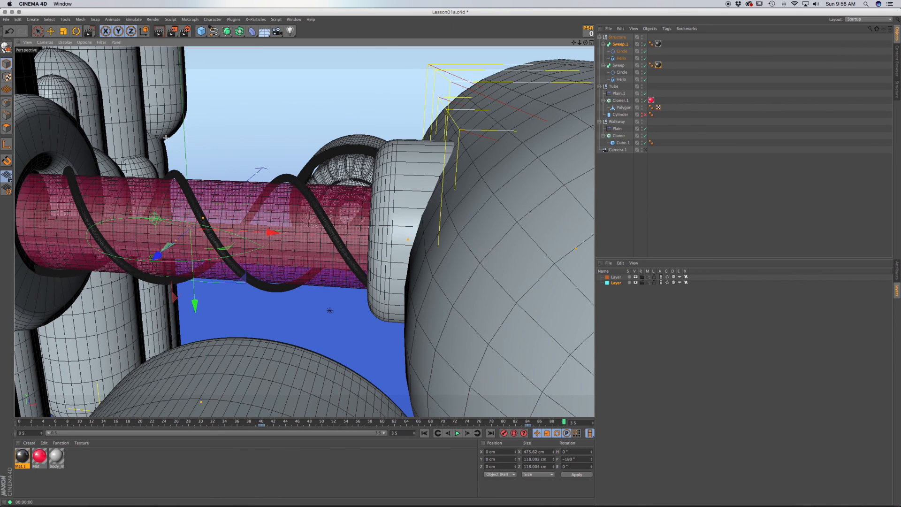
pyautogui.moveTo(161, 143); pyautogui.dragTo(335, 311)
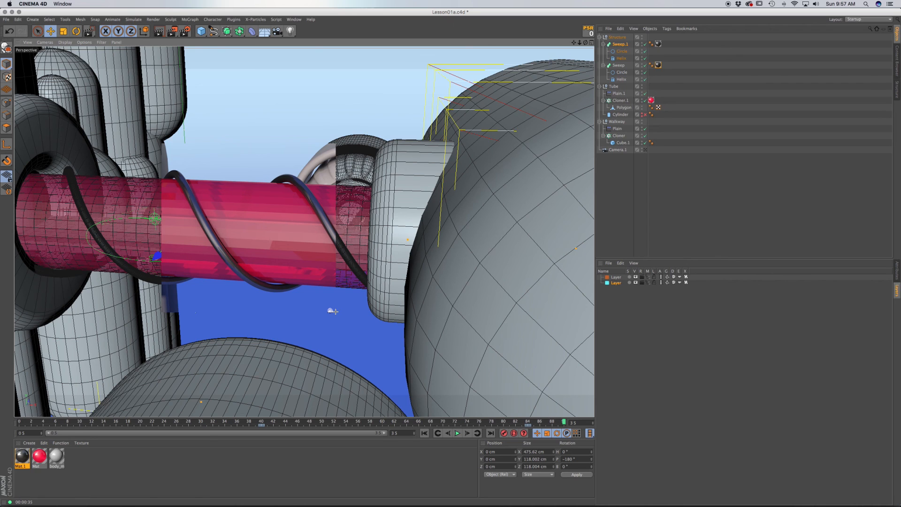
pyautogui.click(605, 239)
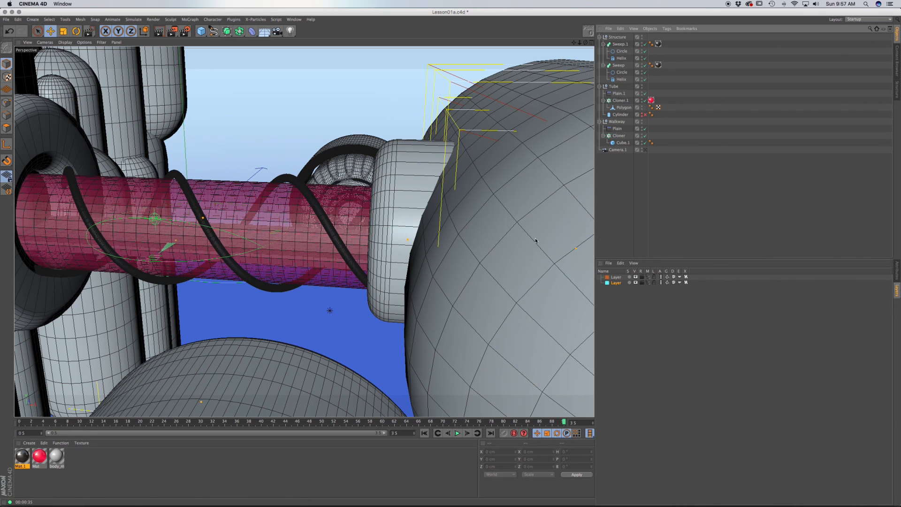